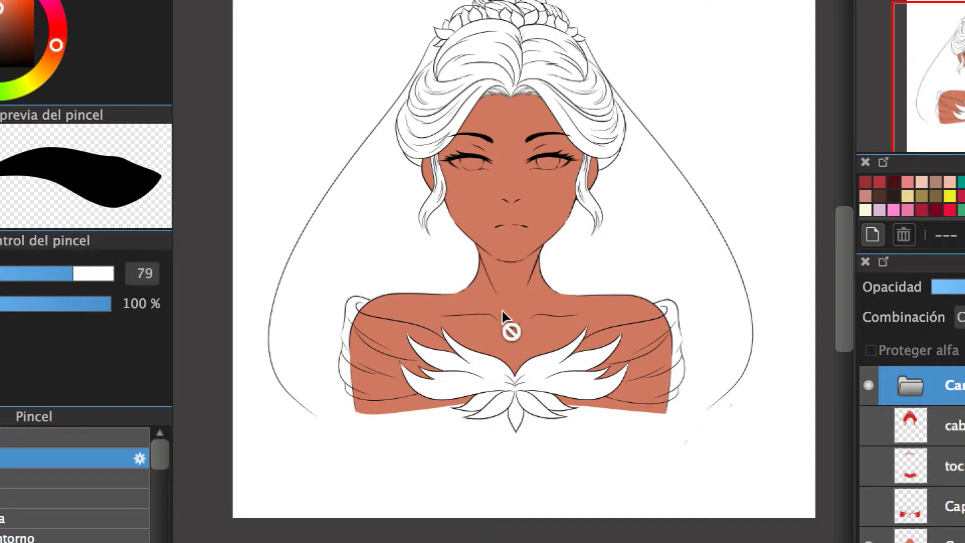
- Show the hair layer and fill the woman's hair with dark reddish brown
left_click(868, 402)
left_click(514, 49)
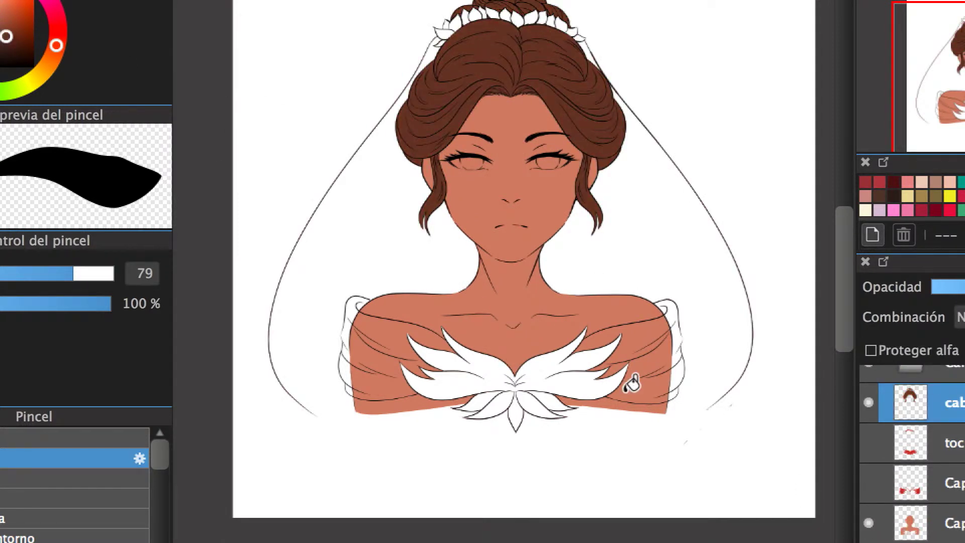
scroll(596, 277, "down", 1)
left_click(955, 450)
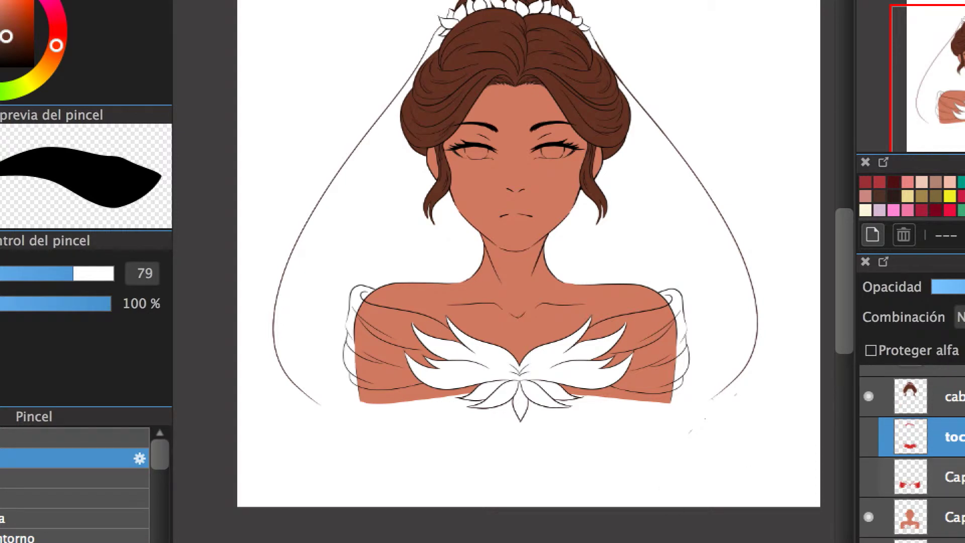
left_click(869, 411)
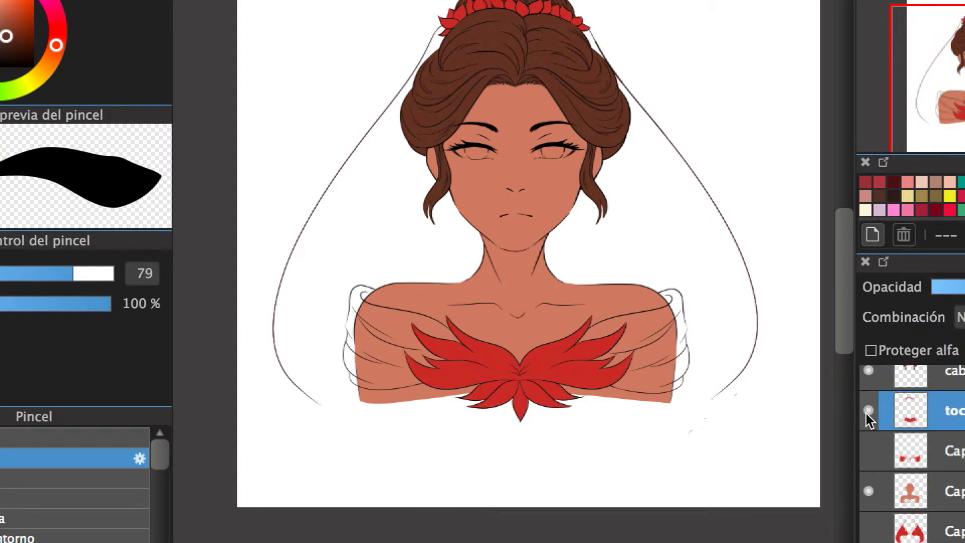
left_click(869, 410)
- Adjust the hue, saturation and brightness of the skin layer to turn the skin a lighter, warmer tan
left_click(929, 490)
key("super+u")
left_click_drag(808, 160, 822, 167)
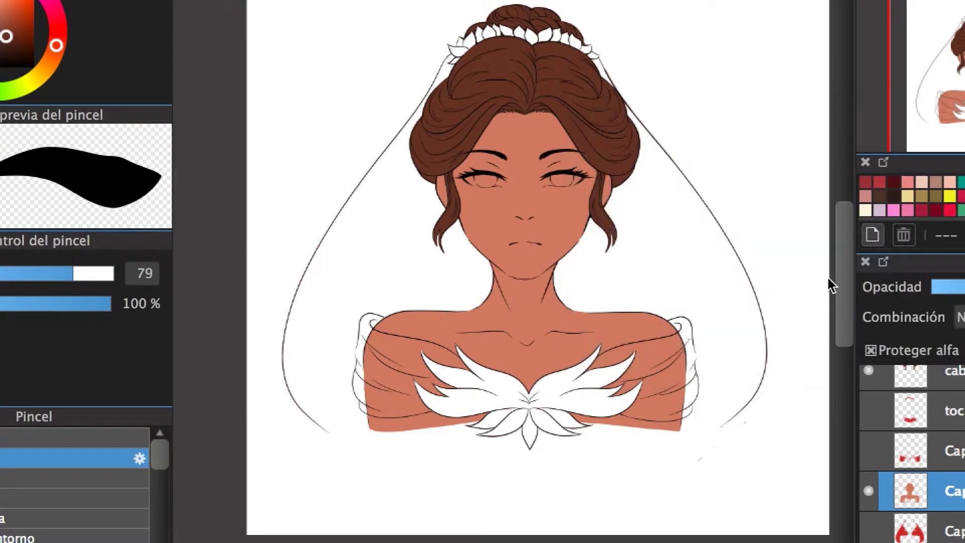
mouse_move(831, 160)
left_mouse_down()
mouse_move(790, 161)
mouse_move(813, 161)
left_mouse_up()
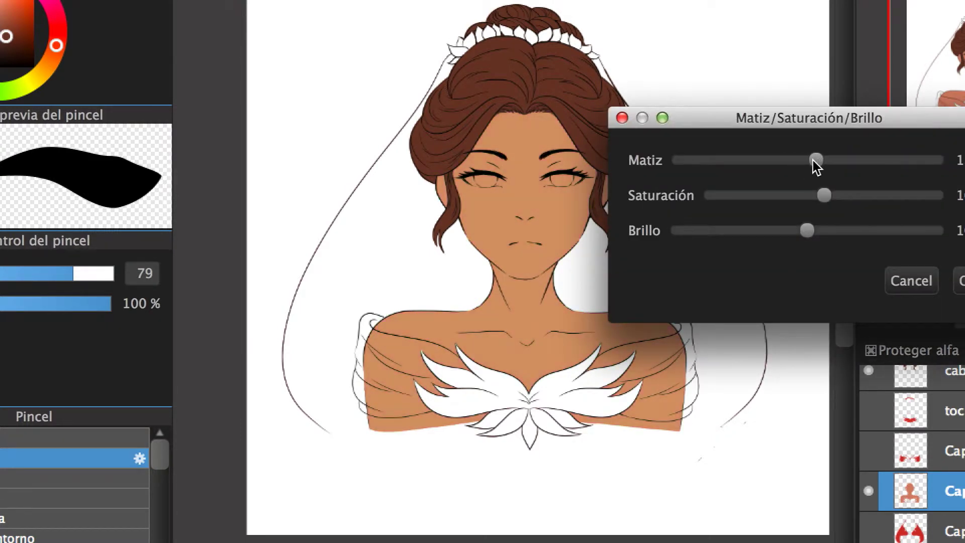
left_click_drag(824, 195, 820, 195)
left_click_drag(813, 160, 812, 165)
left_click_drag(806, 231, 810, 232)
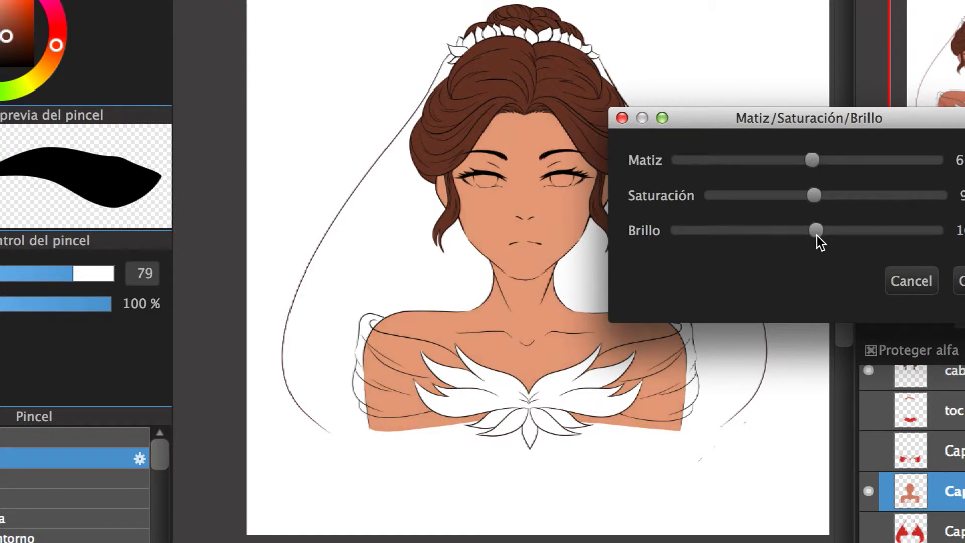
left_click(959, 280)
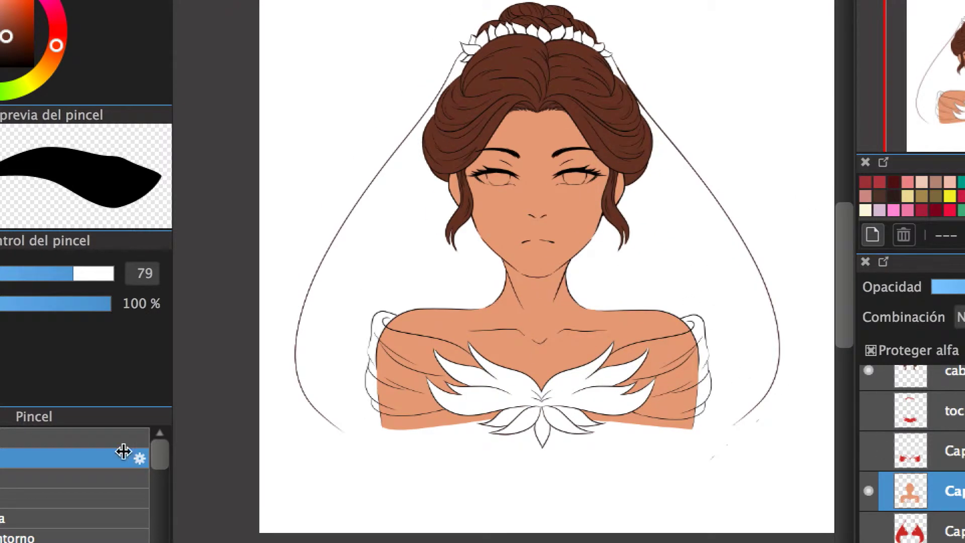
- Set up the soft airbrush at size 290 and 20% opacity, and add a clipped layer above the skin layer
scroll(168, 482, "down", 3)
left_click(101, 473)
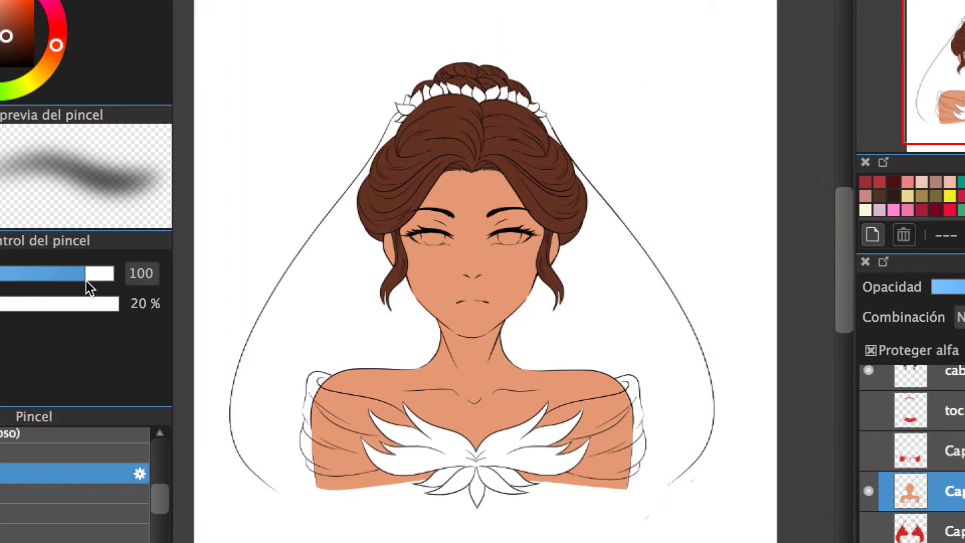
key("ctrl+shift+n")
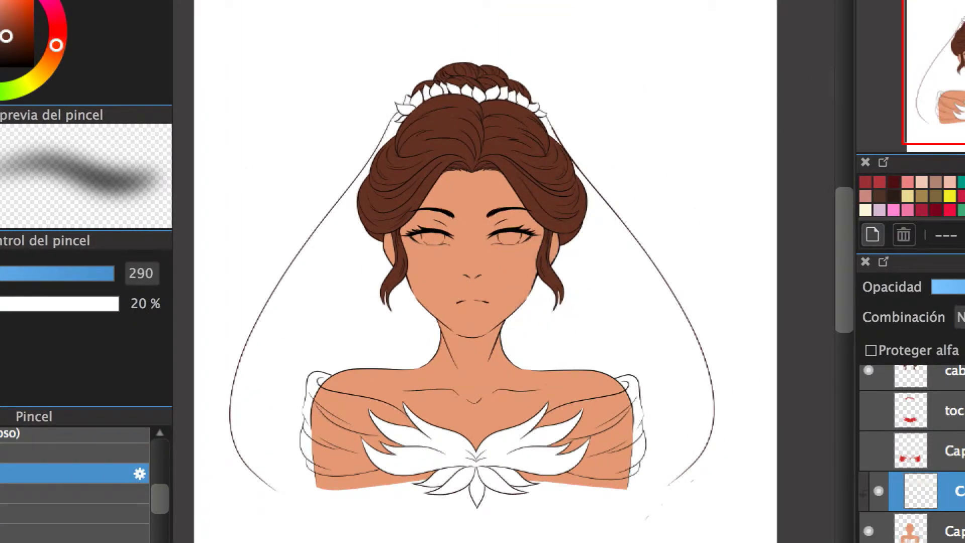
- Softly tint the sides of the face, forehead, neck, upper chest and shoulder with blue
scroll(216, 96, "up", 2)
left_click_drag(56, 49, 4, 6)
left_click_drag(567, 254, 570, 269)
left_click_drag(370, 236, 383, 319)
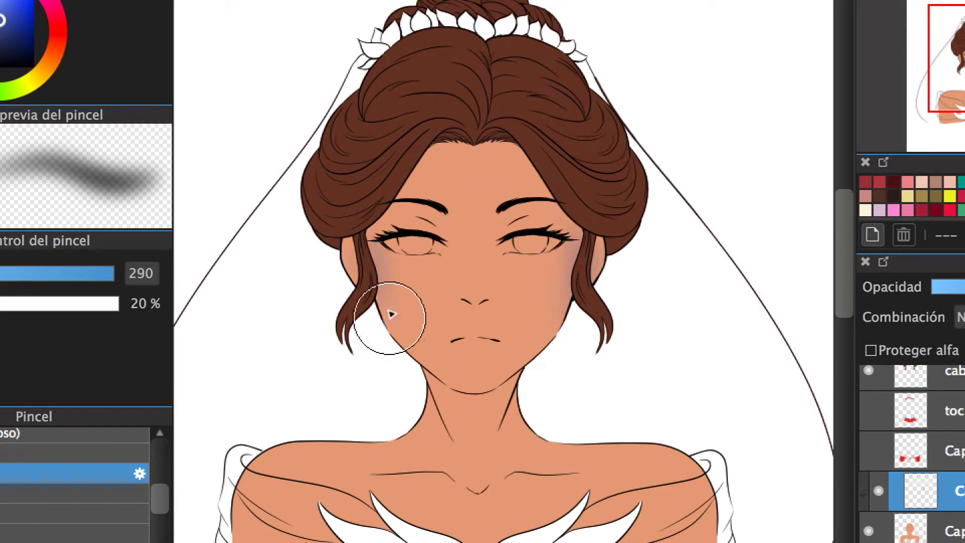
mouse_move(459, 429)
left_mouse_down()
mouse_move(442, 382)
mouse_move(489, 424)
mouse_move(542, 429)
left_mouse_up()
scroll(485, 412, "down", 2)
scroll(485, 412, "down", 1)
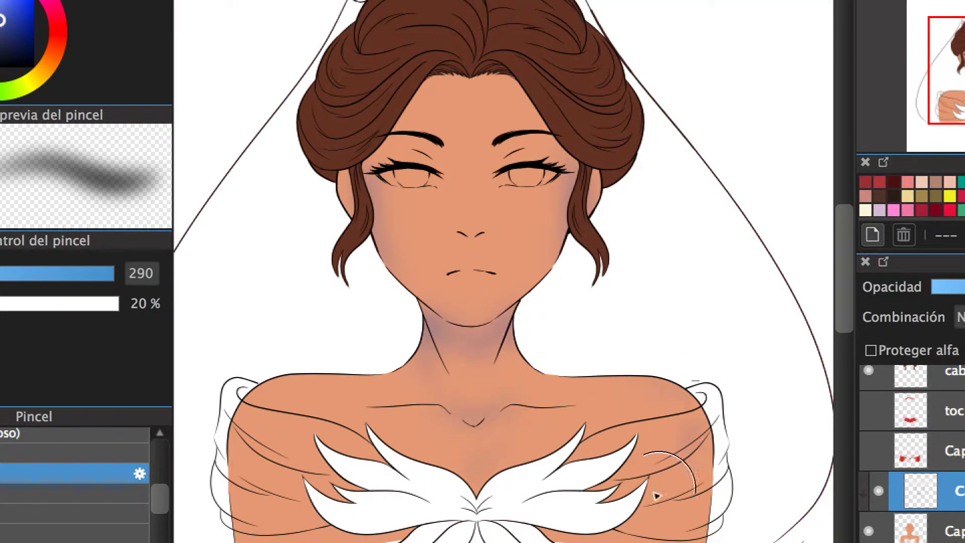
scroll(388, 399, "up", 1)
- Choose a saturated red and airbrush blush onto both cheeks, the nose and the mouth area
left_click_drag(50, 25, 57, 30)
mouse_move(568, 221)
left_mouse_down()
mouse_move(571, 204)
mouse_move(570, 251)
mouse_move(586, 221)
left_mouse_up()
mouse_move(397, 226)
left_mouse_down()
mouse_move(431, 222)
mouse_move(384, 168)
left_mouse_up()
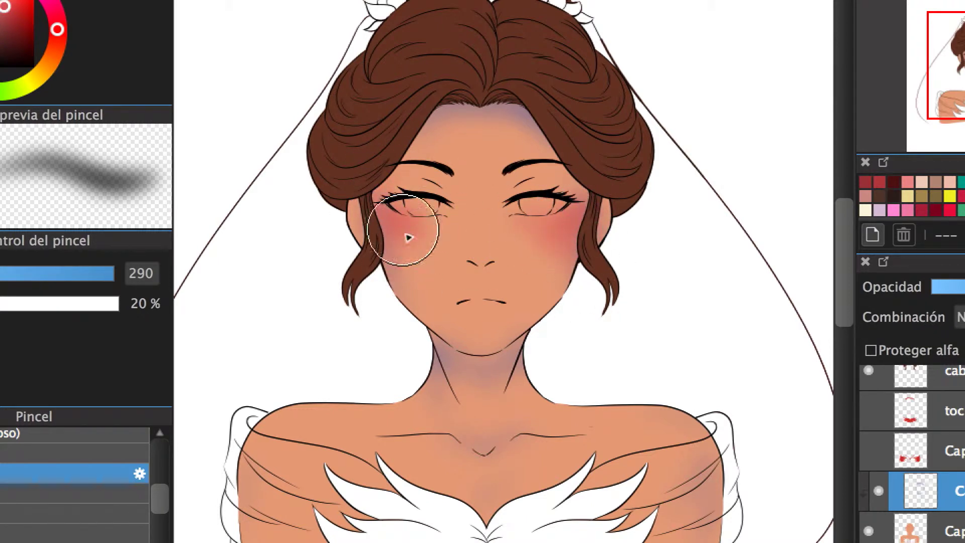
mouse_move(408, 238)
left_mouse_down()
mouse_move(484, 244)
mouse_move(489, 206)
left_mouse_up()
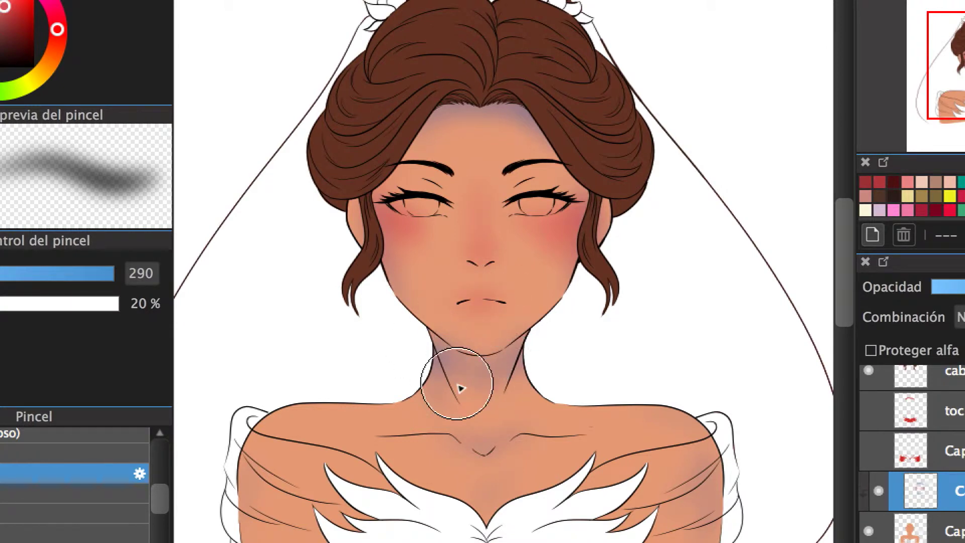
- Airbrush soft red onto both shoulders and around the collarbones
left_click_drag(461, 388, 503, 290)
left_click_drag(618, 334, 556, 323)
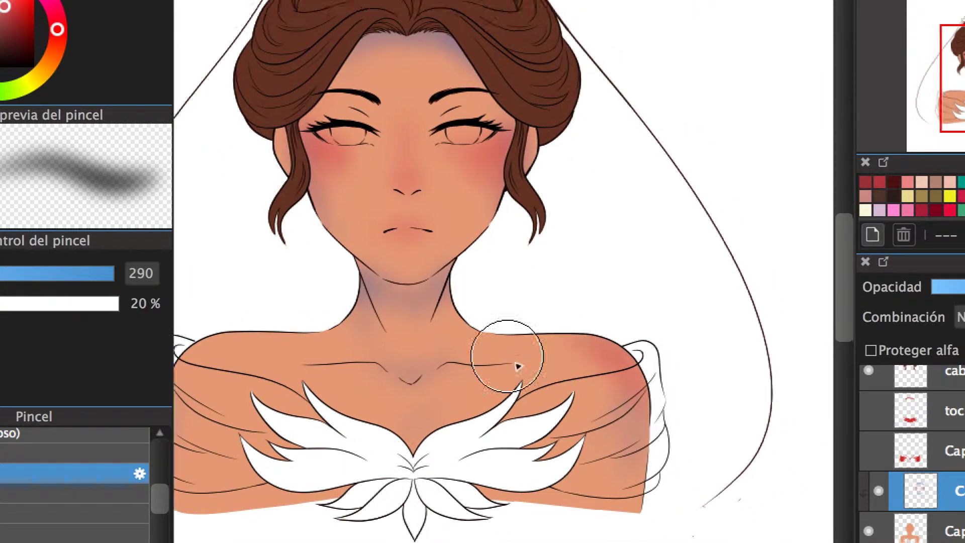
left_click_drag(352, 334, 382, 322)
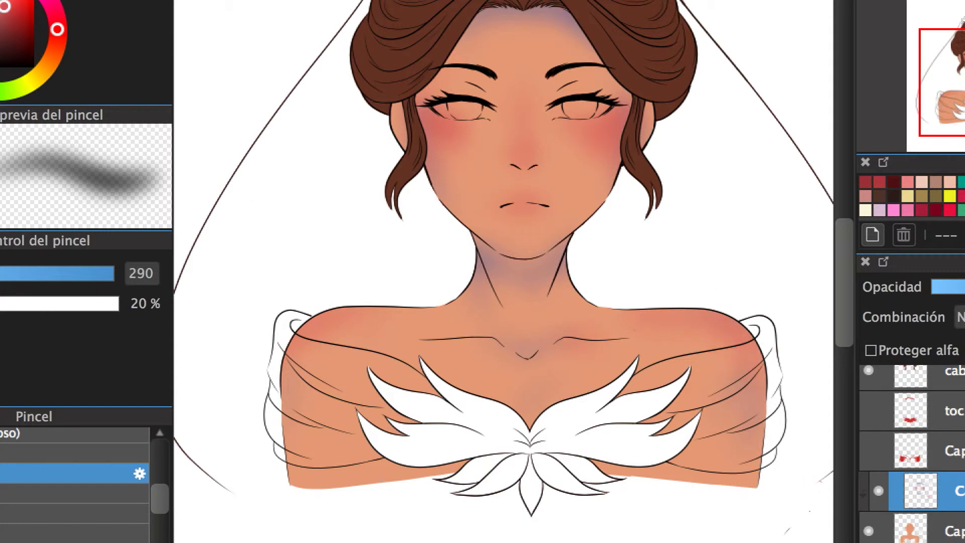
- On a new clipped layer, shade the inner eye sockets and nose bridge with a brown based on the sampled skin tone
scroll(548, 222, "up", 2)
left_click(557, 75, "alt")
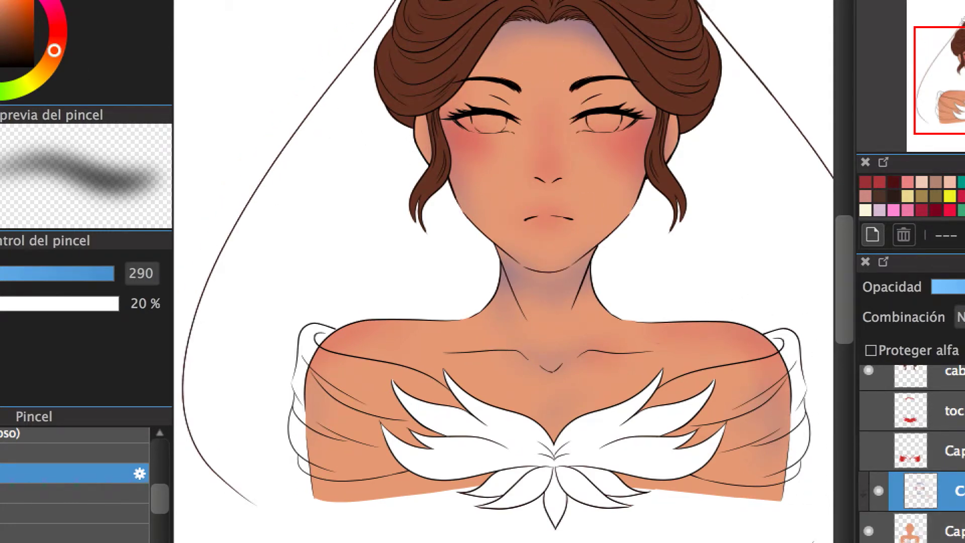
key("ctrl+shift+n")
key("ctrl+plus")
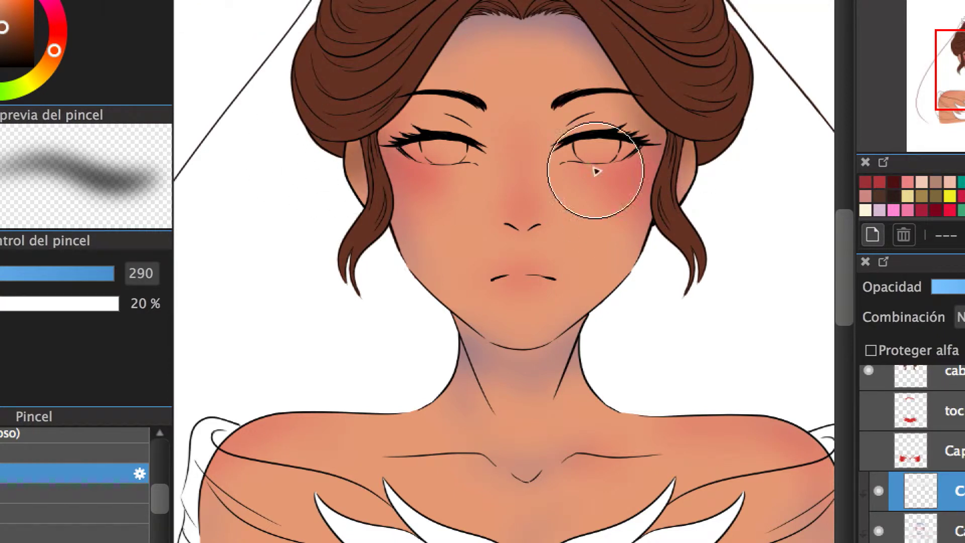
left_click_drag(490, 196, 494, 172)
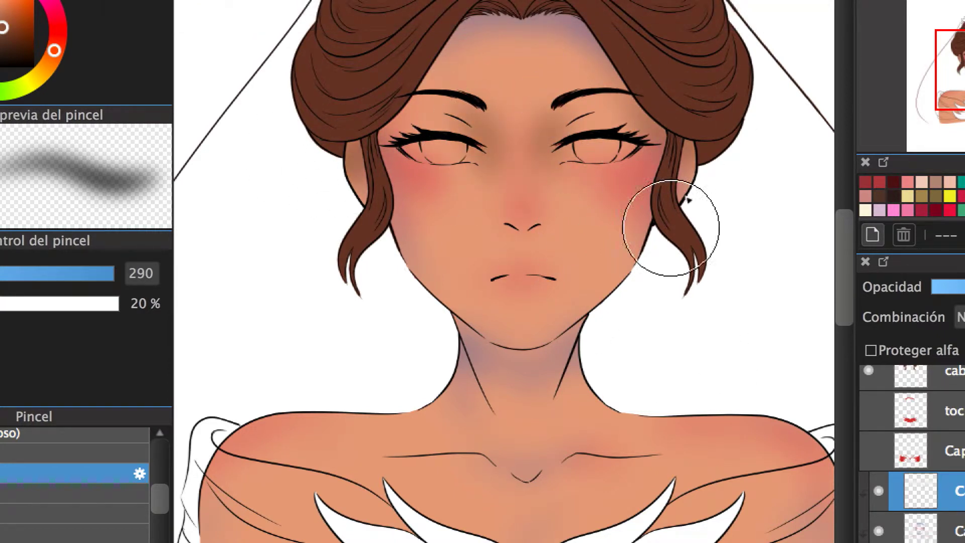
key("ctrl+plus")
left_click_drag(533, 74, 533, 128)
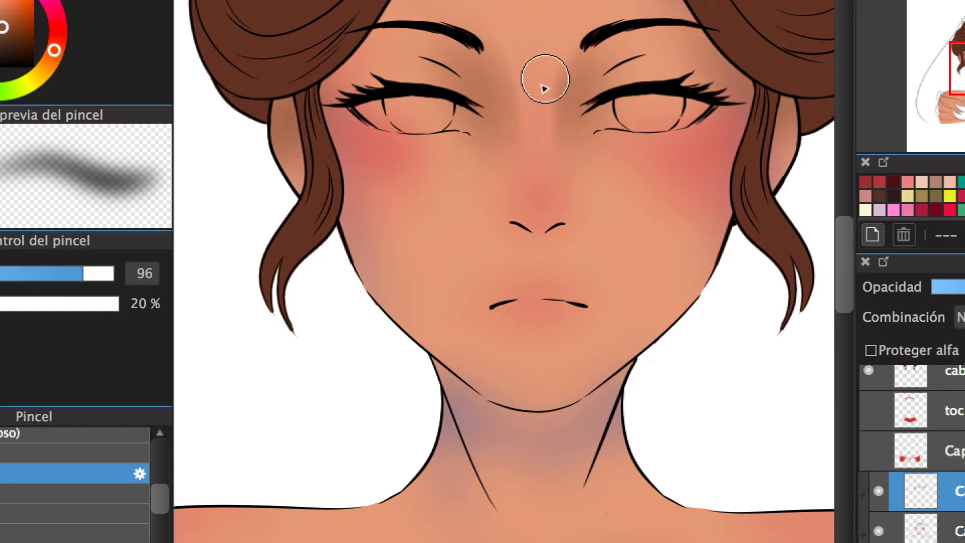
- Soften the shading around the nose bridge and eye sockets using brush size 128 at 4% opacity
scroll(562, 241, "up", 3)
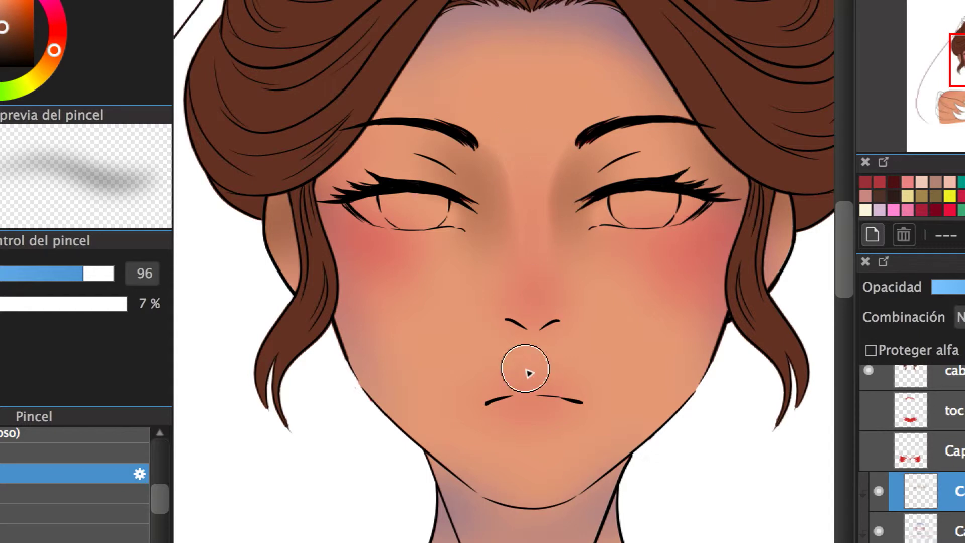
scroll(500, 426, "up", 1)
left_click_drag(426, 285, 505, 292)
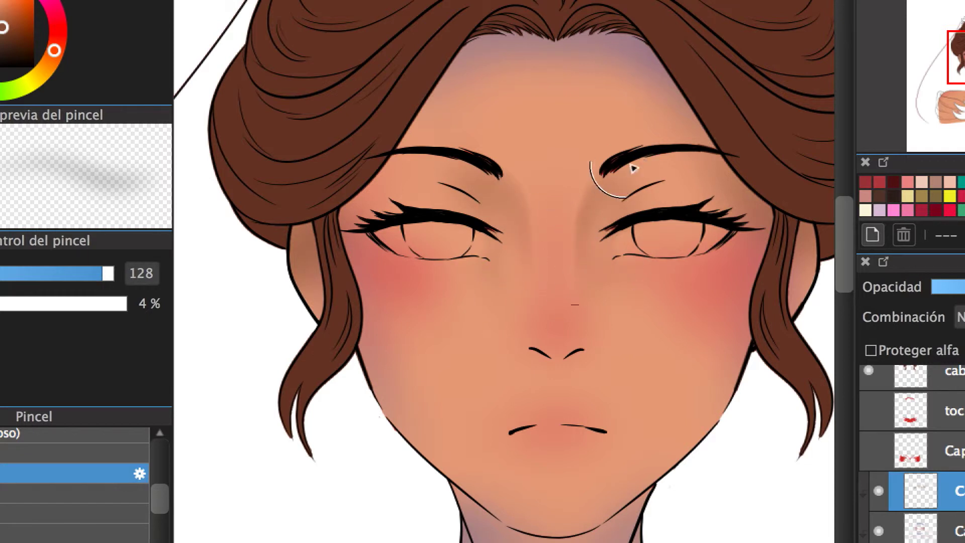
scroll(513, 442, "down", 1)
scroll(513, 442, "up", 1)
scroll(516, 427, "down", 1)
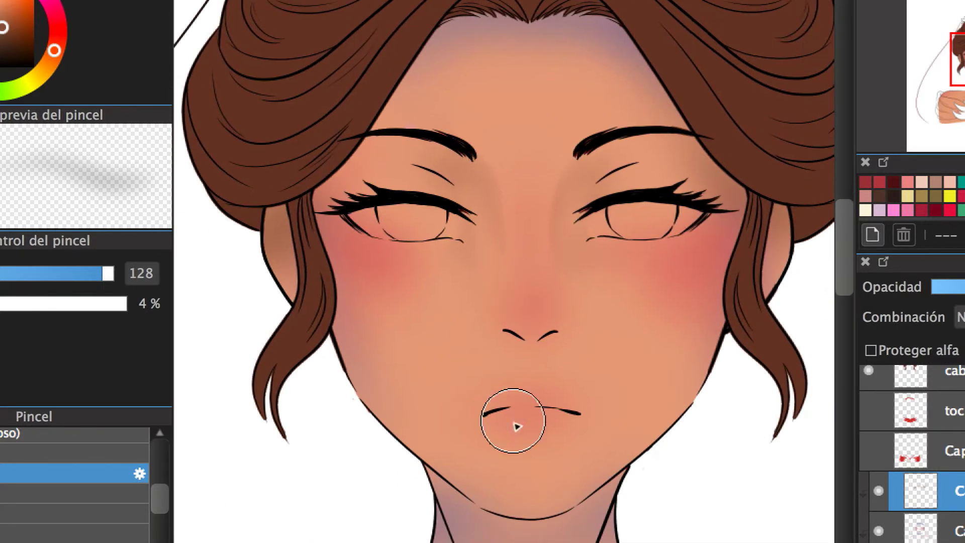
- Shade the eyelid crease and inner corner of the eye on the drawing's right side with brush size 53 at 17% opacity
left_click_drag(108, 273, 56, 273)
scroll(742, 205, "up", 1)
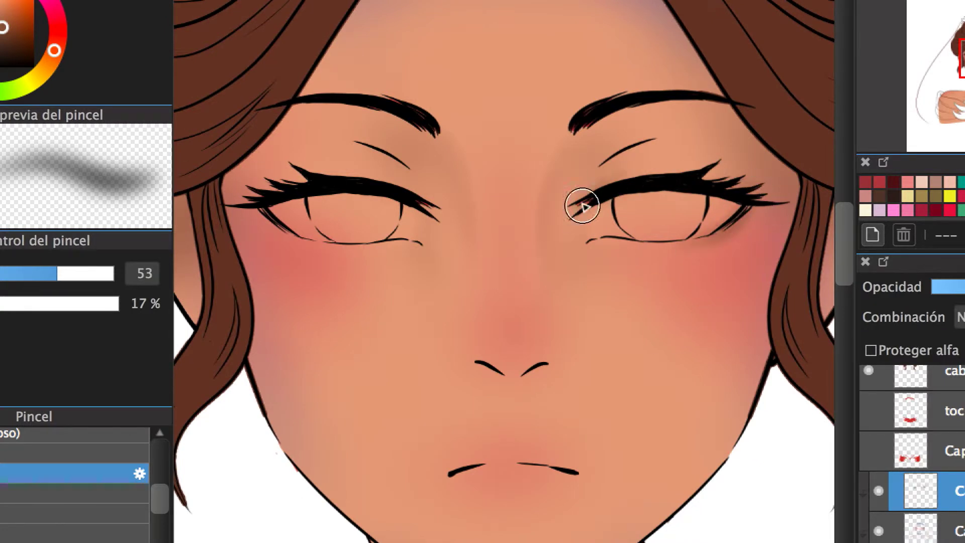
left_click_drag(582, 205, 697, 130)
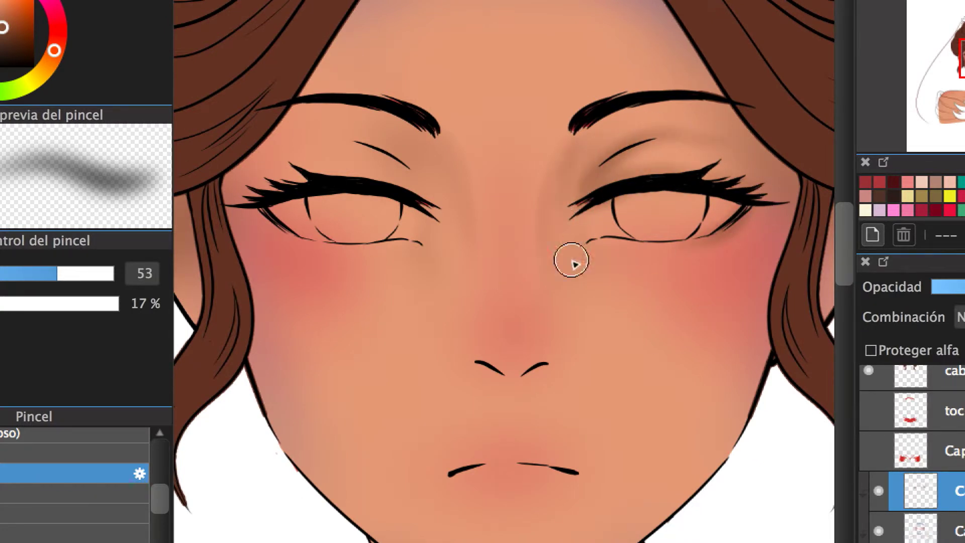
scroll(650, 260, "up", 3)
scroll(622, 250, "left", 2)
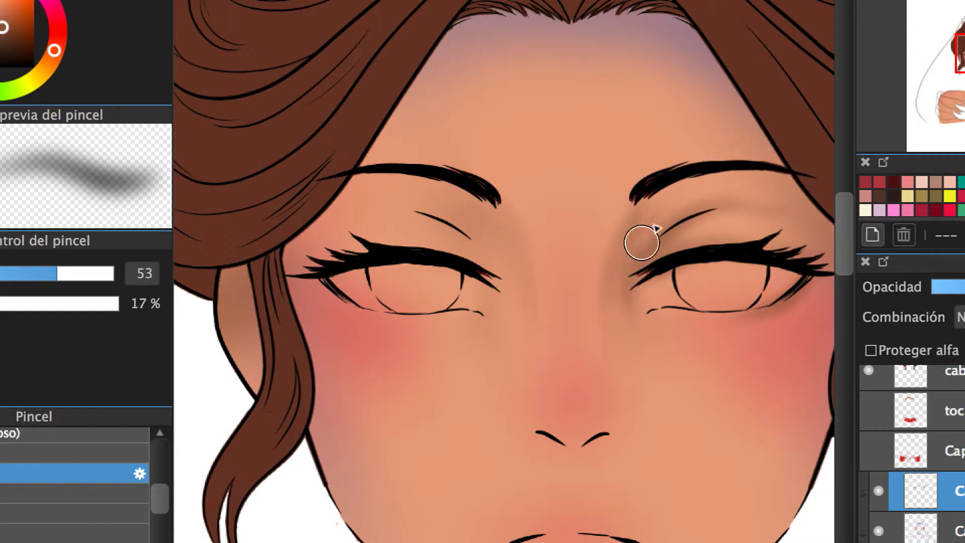
- Shade the crease, inner corner, lower lid and temple around the eye on the drawing's left side
scroll(641, 242, "left", 2)
mouse_move(547, 312)
left_mouse_down()
mouse_move(549, 276)
mouse_move(553, 322)
left_mouse_up()
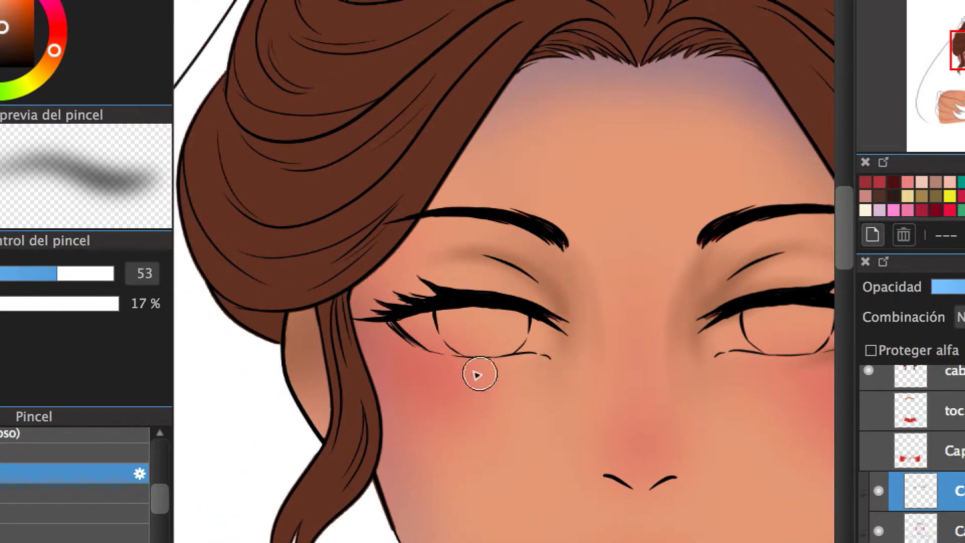
left_click_drag(479, 374, 558, 316)
left_click_drag(403, 268, 357, 287)
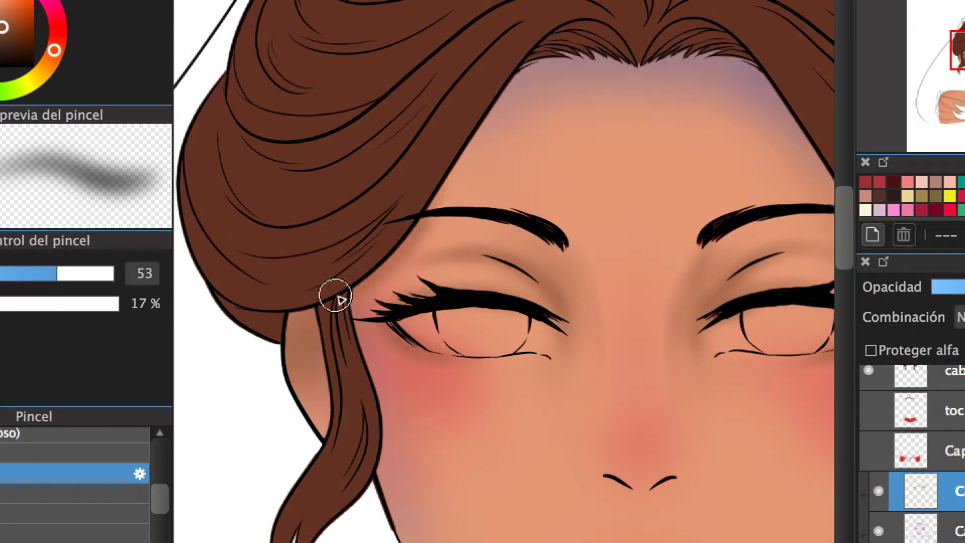
- Shade the forehead along both sides of the hairline, enlarging the soft brush to size 150
left_click_drag(507, 80, 564, 91)
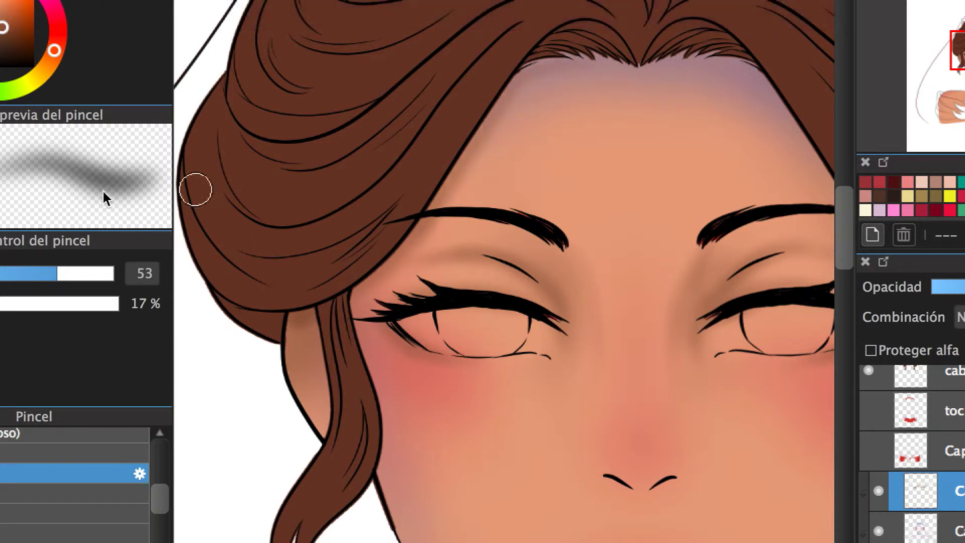
key("bracketright")
key("h")
key("bracketleft")
key("bracketleft")
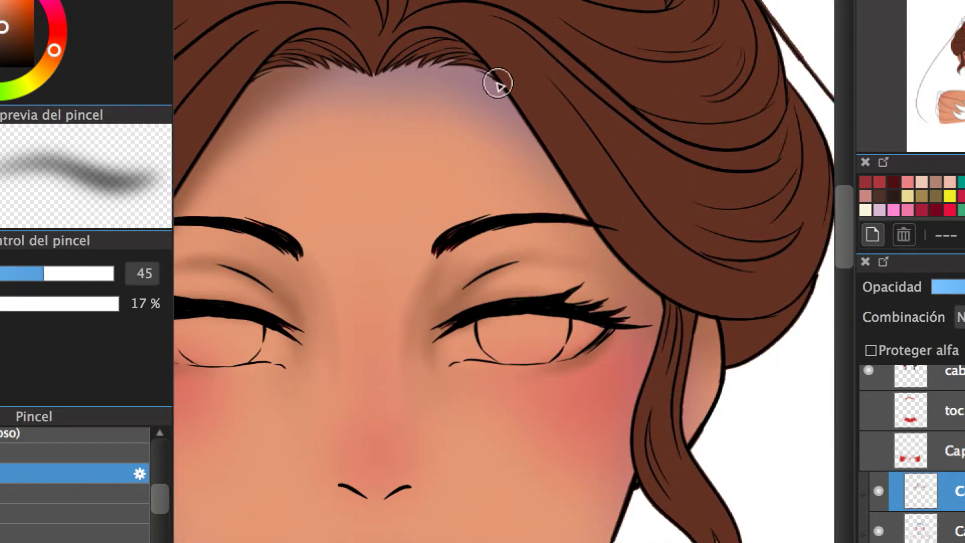
key("bracketright")
key("bracketright")
key("bracketright")
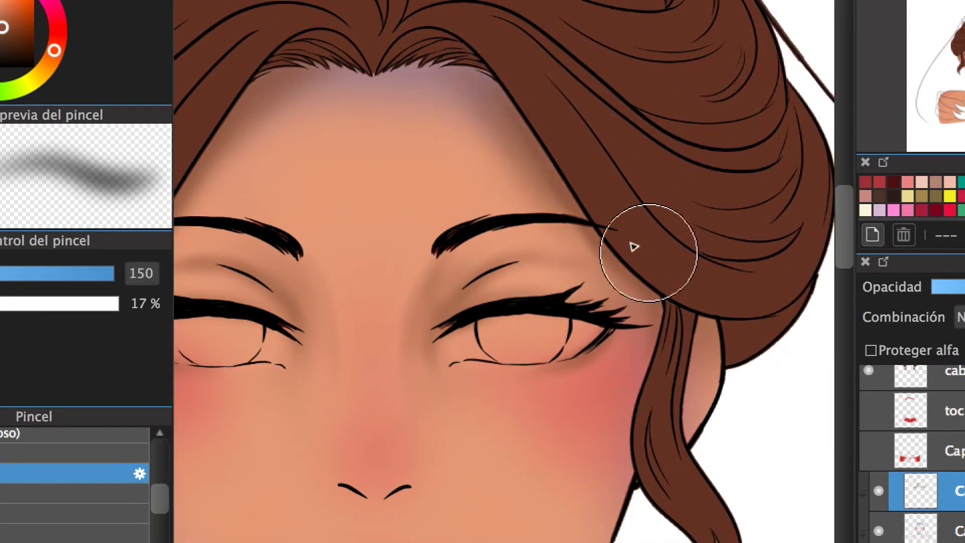
key("h")
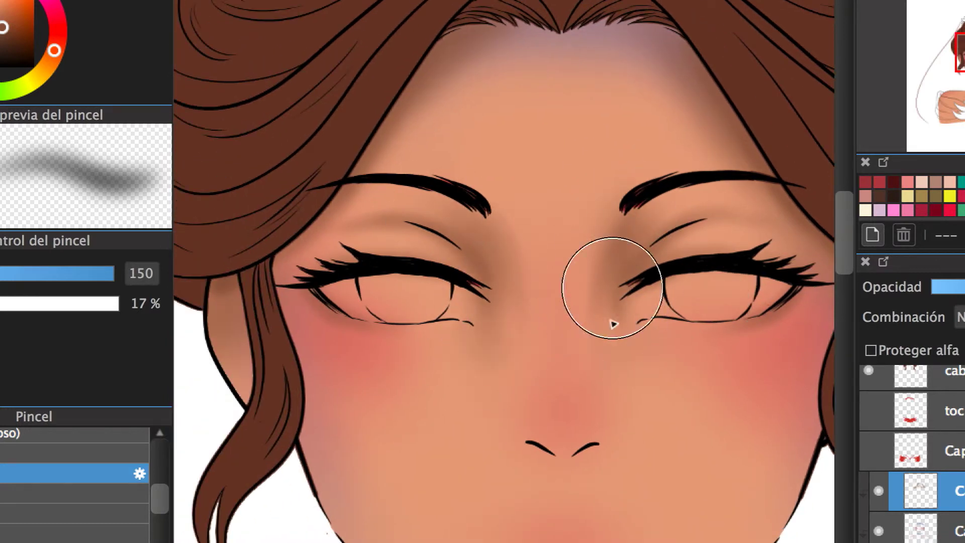
- Shade the area beneath the nose and both sides of the jaw with the brown tone
scroll(618, 314, "down", 5)
scroll(674, 427, "up", 1)
scroll(663, 362, "down", 5)
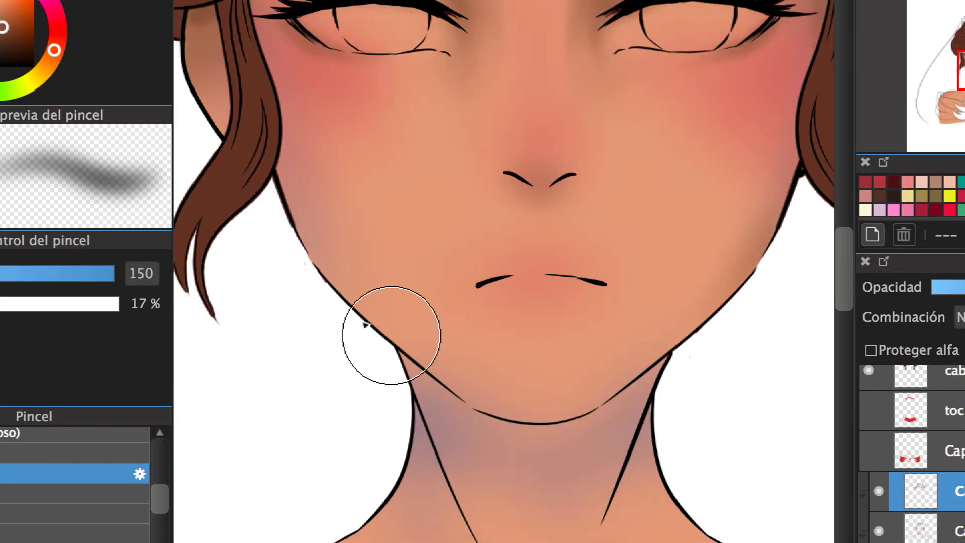
scroll(502, 281, "up", 2)
scroll(502, 292, "down", 10)
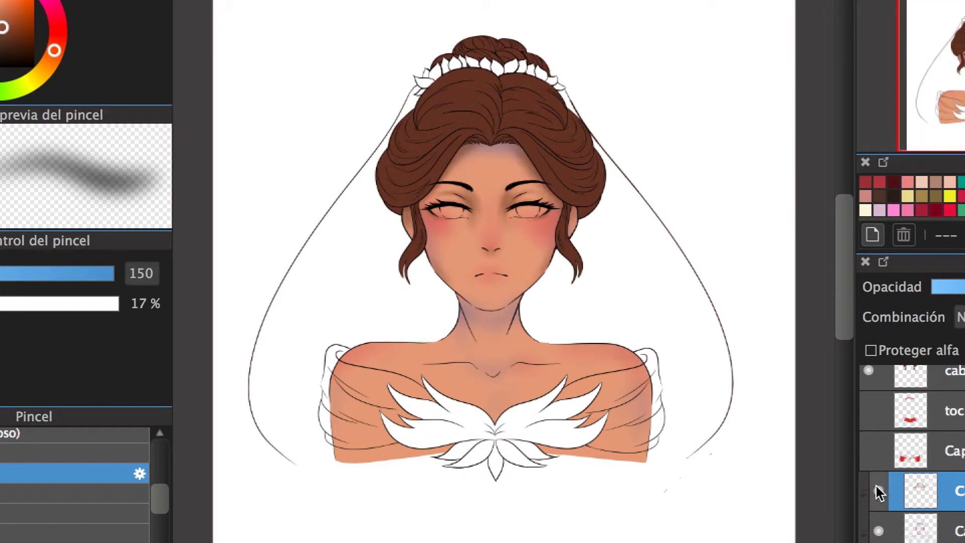
- Reduce the brush size to 71 and shade around the nostrils and sides of the nose tip
scroll(251, 289, "up", 8)
left_click(51, 281)
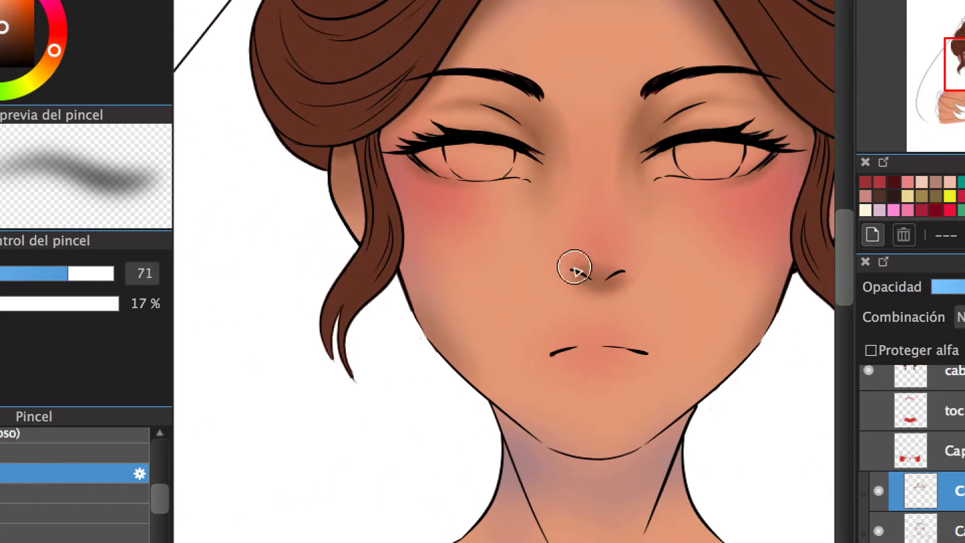
left_click(598, 274)
scroll(570, 354, "up", 2)
scroll(570, 355, "right", 1)
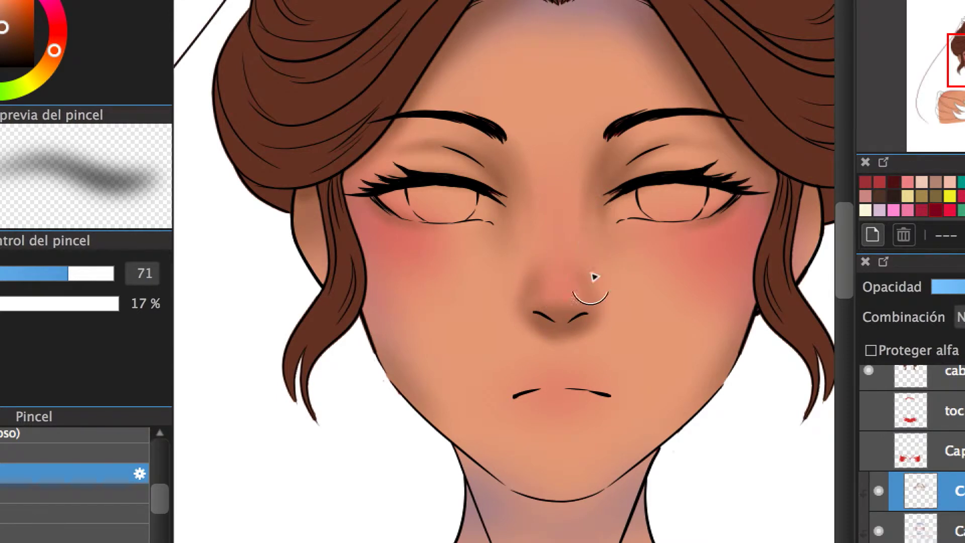
- Shade softly beneath the inner eye corners with the brush at size 131, raising its opacity to 22 %
scroll(536, 279, "up", 2)
scroll(535, 280, "right", 1)
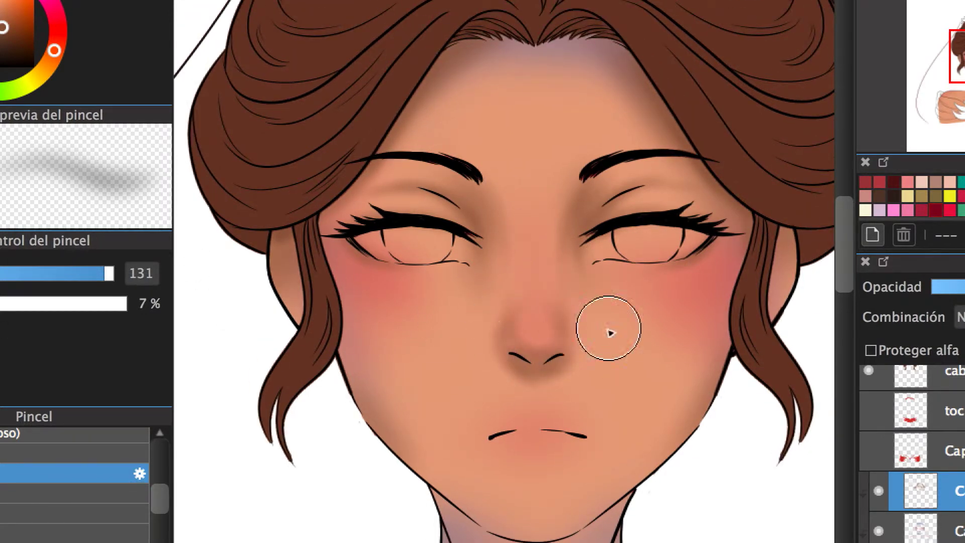
scroll(461, 462, "up", 1)
scroll(461, 463, "left", 1)
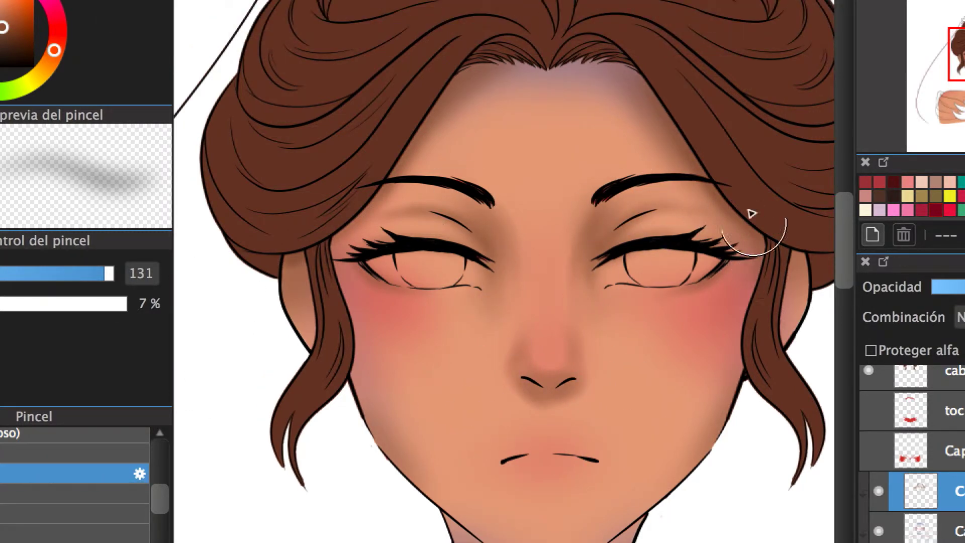
left_click_drag(10, 312, 29, 303)
scroll(510, 187, "down", 2)
scroll(511, 188, "right", 4)
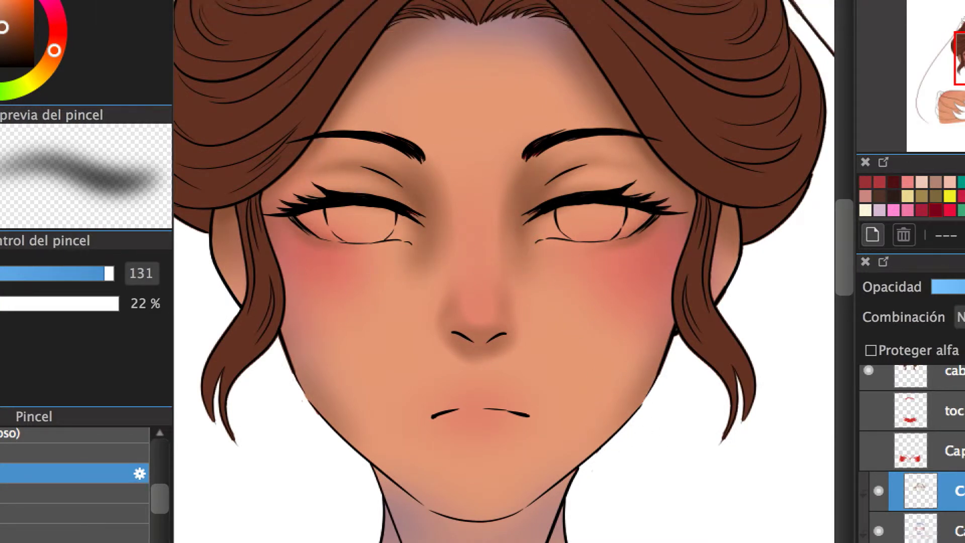
- Switch to the layer below, choose a red and deepen the blush on the cheeks and nose with brush size 295
left_click(919, 528)
left_click(57, 34)
key("bracketright")
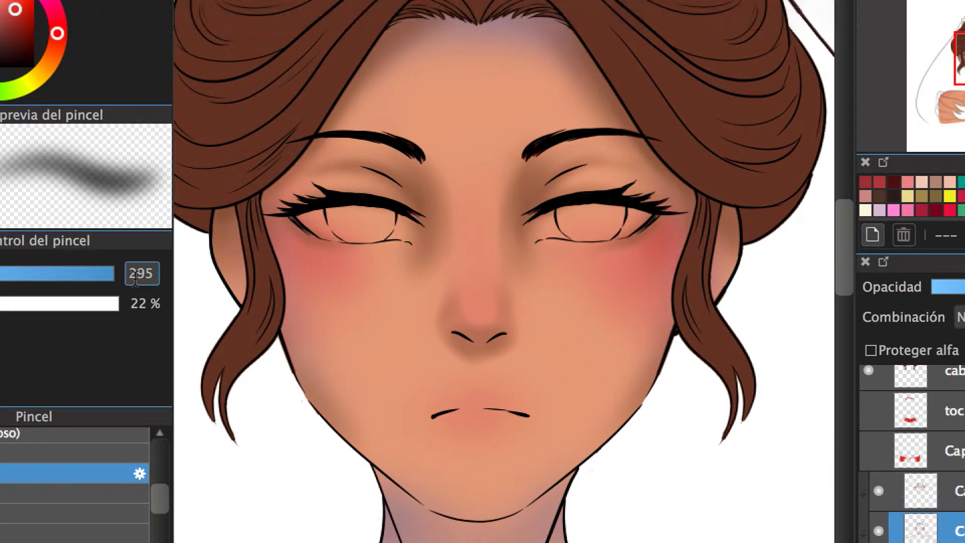
left_click(312, 266)
left_click(475, 309)
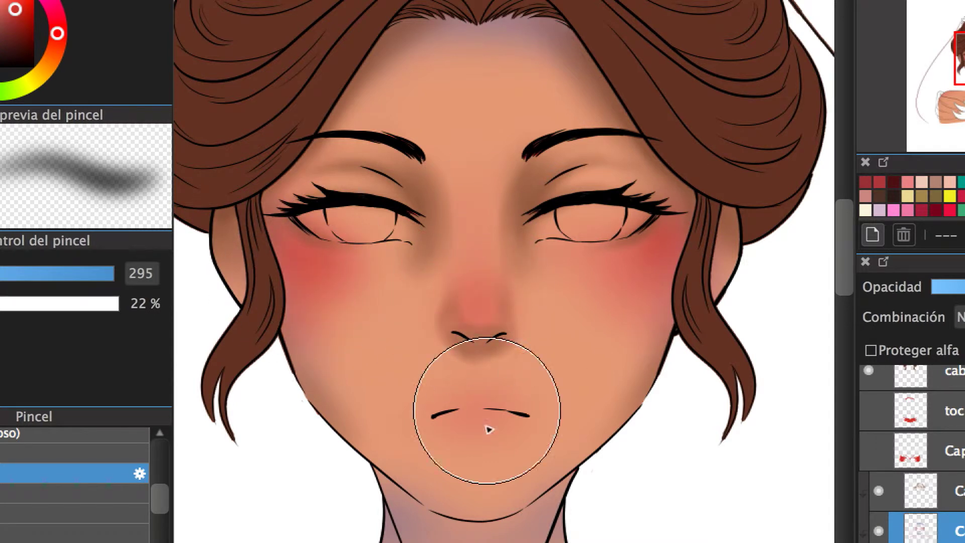
- Reduce the brush size to 146 and add red tint beneath the inner eye corners
scroll(723, 284, "down", 3)
scroll(696, 446, "up", 3)
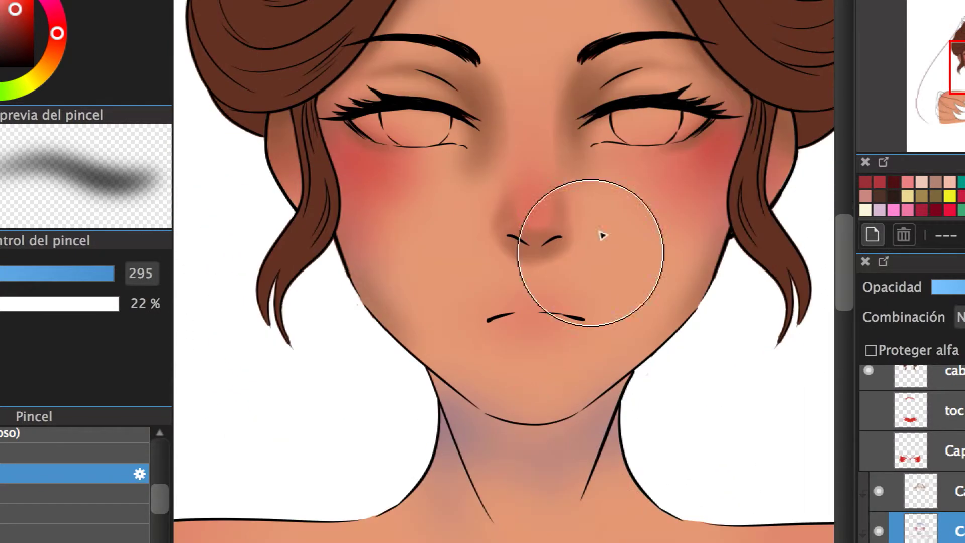
left_click(97, 273)
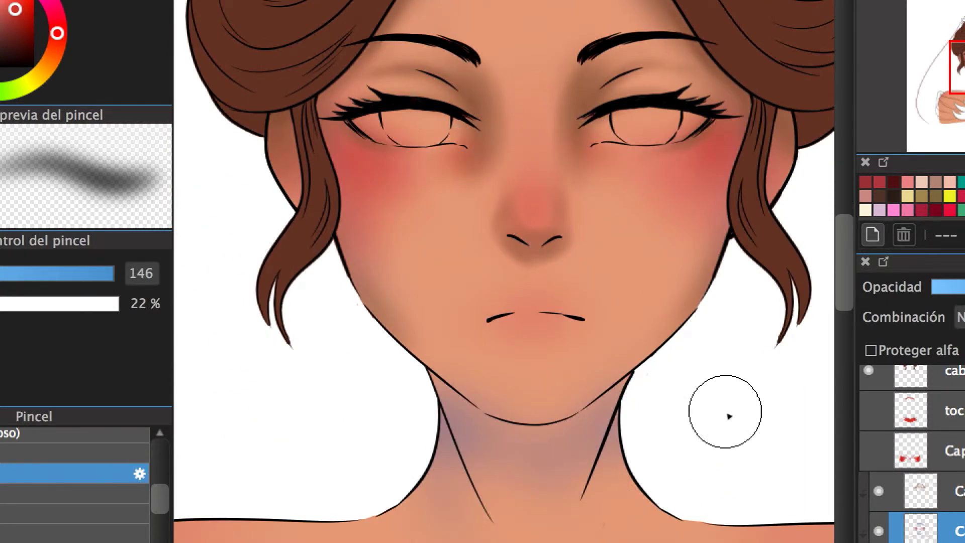
- Reduce the brush size to 71 and tint the upper and lower lips red
key("bracketleft")
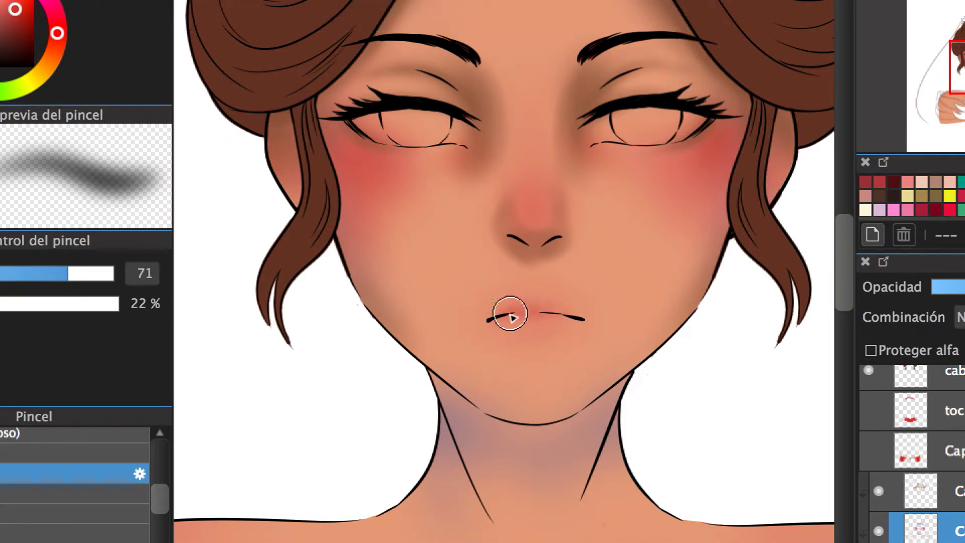
scroll(495, 447, "up", 1)
scroll(495, 447, "right", 1)
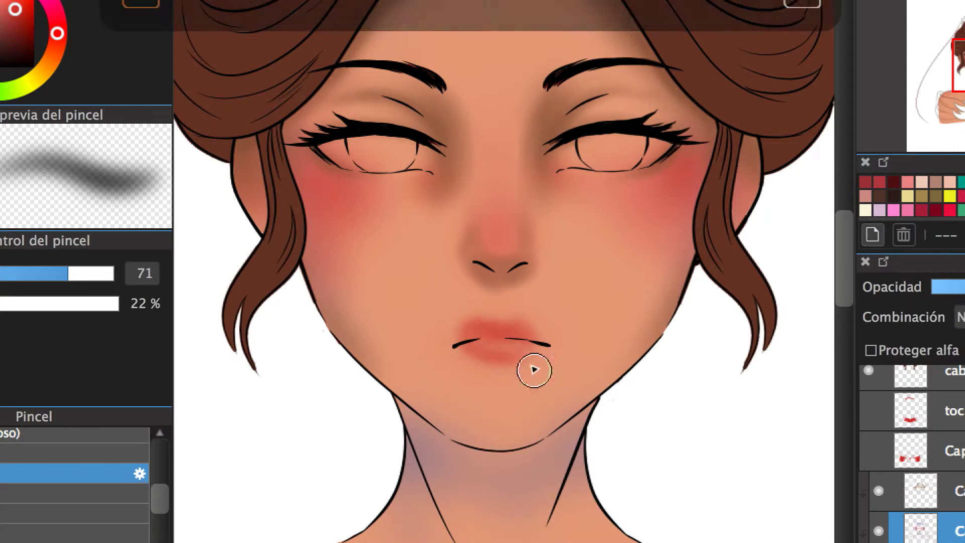
mouse_move(459, 340)
left_mouse_down()
mouse_move(517, 333)
mouse_move(431, 318)
left_mouse_up()
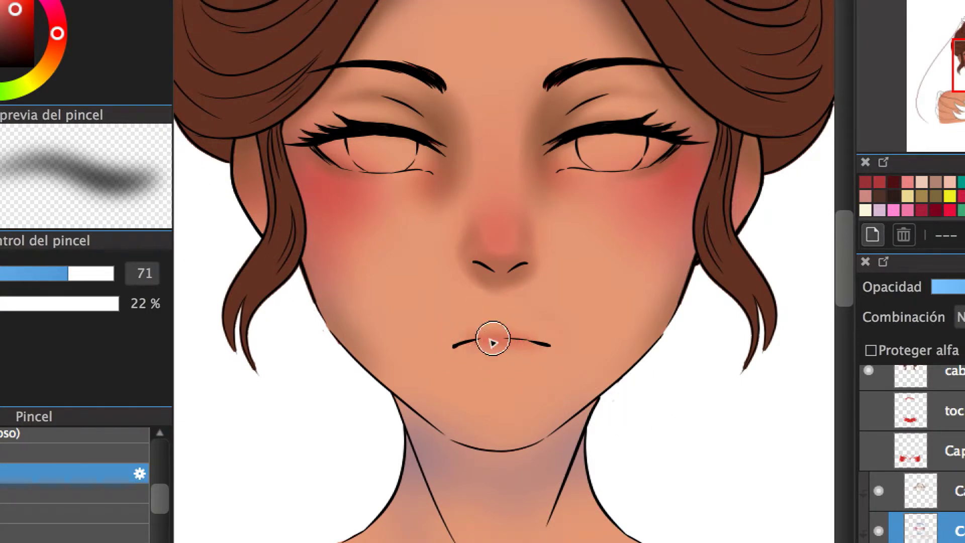
mouse_move(497, 340)
left_mouse_down()
mouse_move(457, 338)
mouse_move(515, 350)
left_mouse_up()
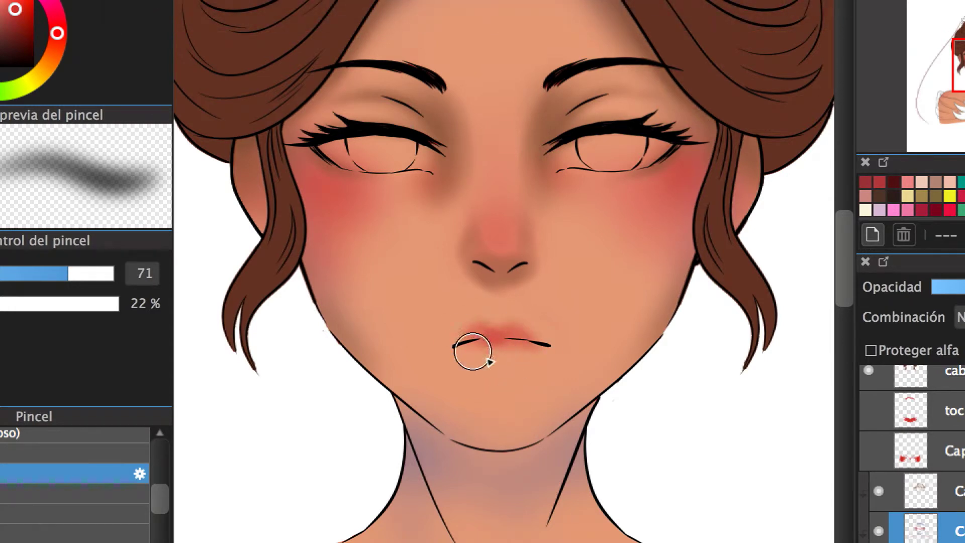
scroll(507, 428, "up", 3)
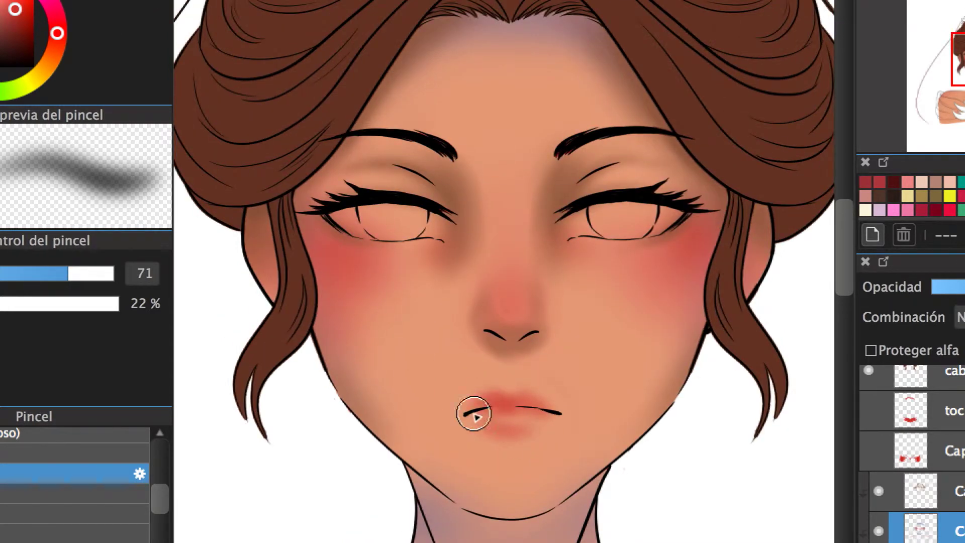
scroll(497, 442, "up", 3)
scroll(624, 356, "down", 6)
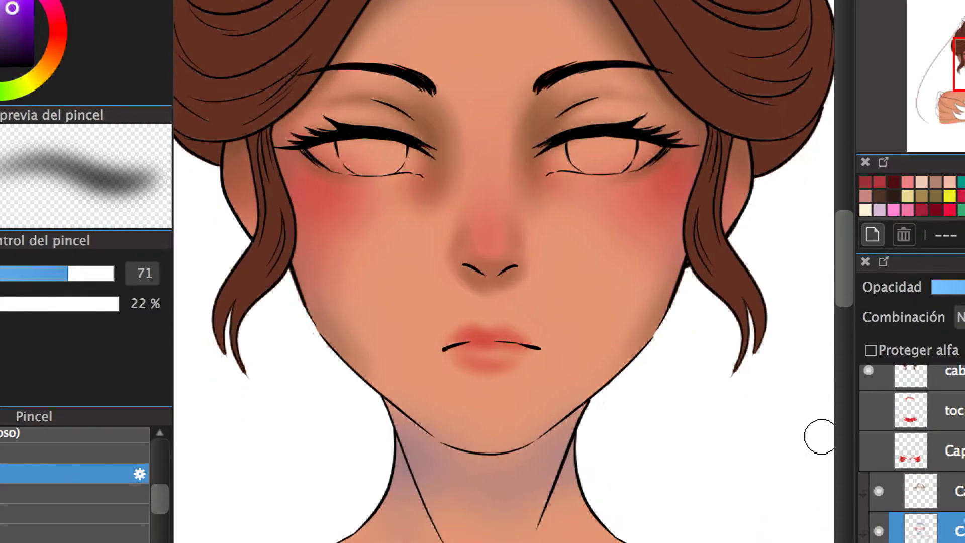
- Return to a red tone and blush the collarbones and shoulders with the brush enlarged to size 190
scroll(686, 389, "down", 7)
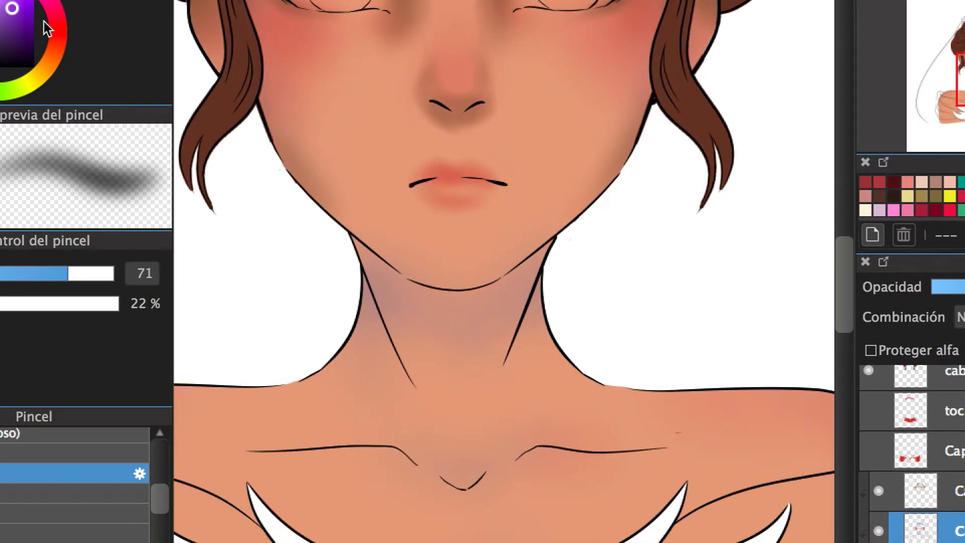
left_click(57, 30)
scroll(503, 272, "down", 3)
left_click_drag(108, 272, 113, 273)
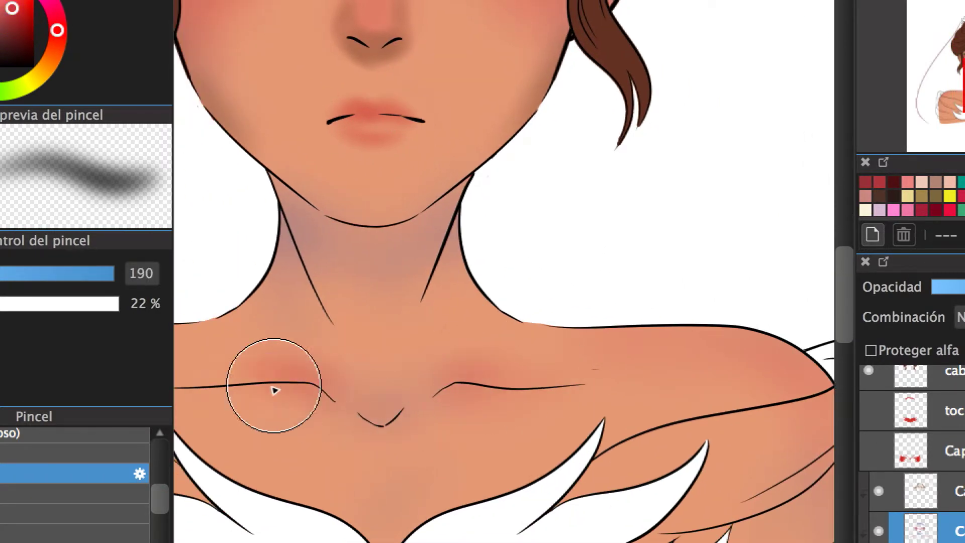
scroll(431, 323, "left", 6)
scroll(558, 384, "right", 9)
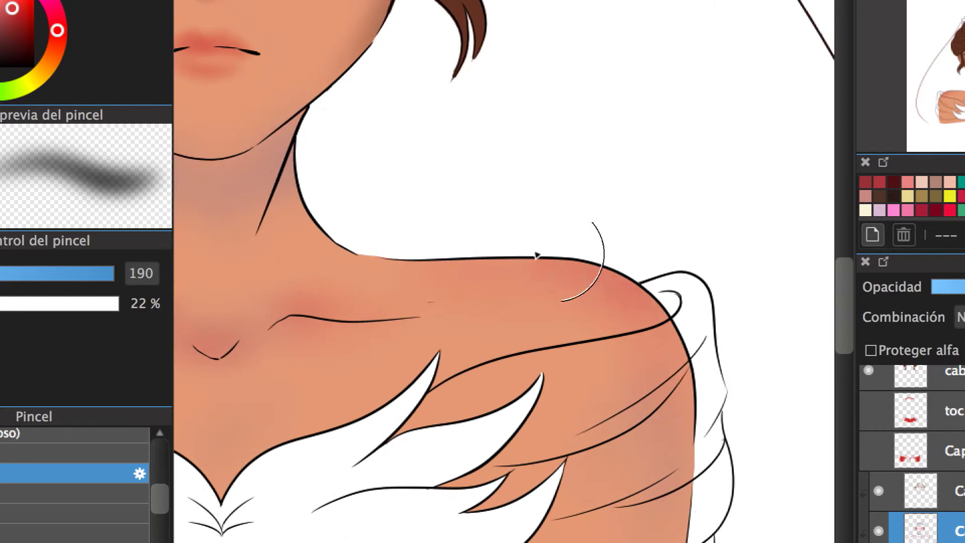
- Sample a brown skin shadow, switch to the layer above and shade beneath the chin with brush size 110
scroll(675, 311, "left", 5)
scroll(681, 313, "up", 14)
left_click(399, 242, "alt")
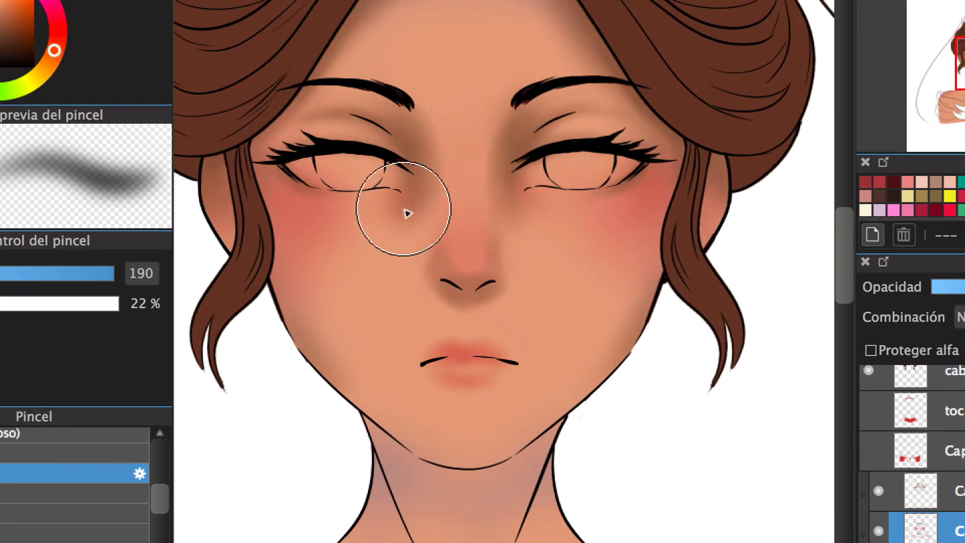
key("ctrl+Up")
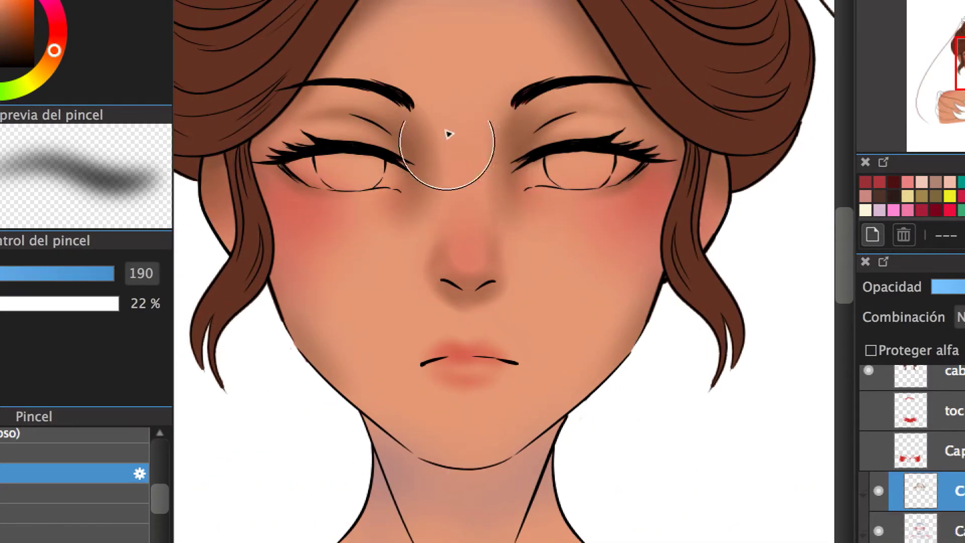
scroll(456, 366, "up", 3)
scroll(622, 387, "down", 9)
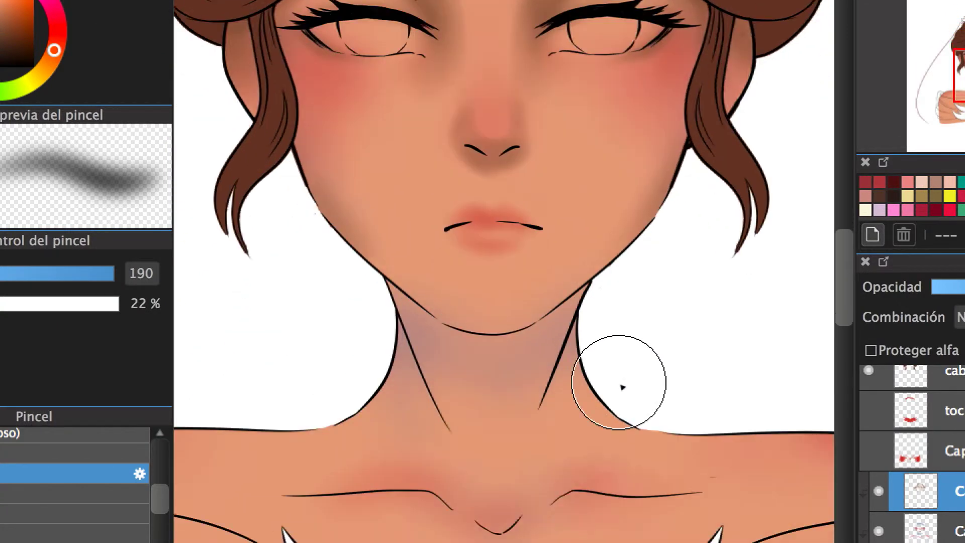
scroll(622, 387, "down", 3)
scroll(597, 199, "up", 5)
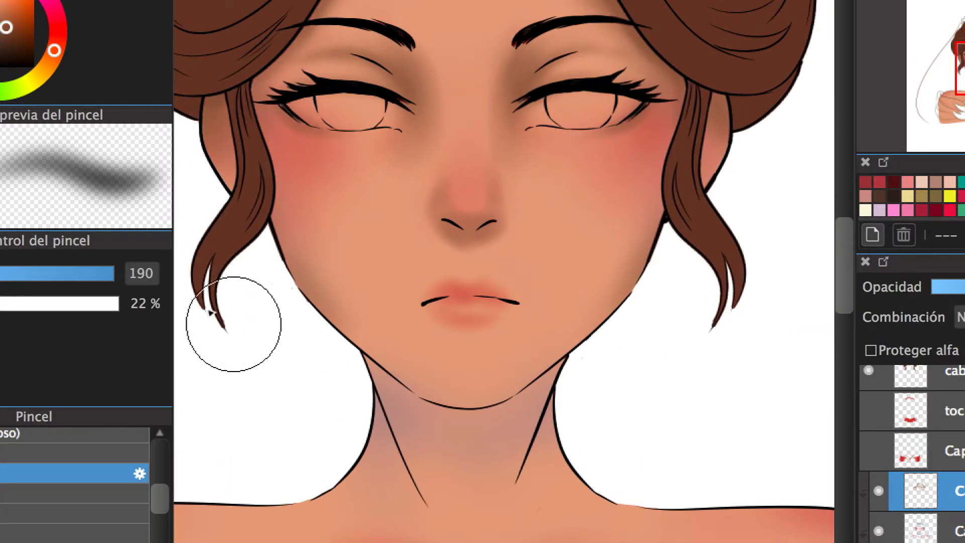
key("bracketleft")
mouse_move(424, 409)
left_mouse_down()
mouse_move(571, 370)
mouse_move(541, 411)
left_mouse_up()
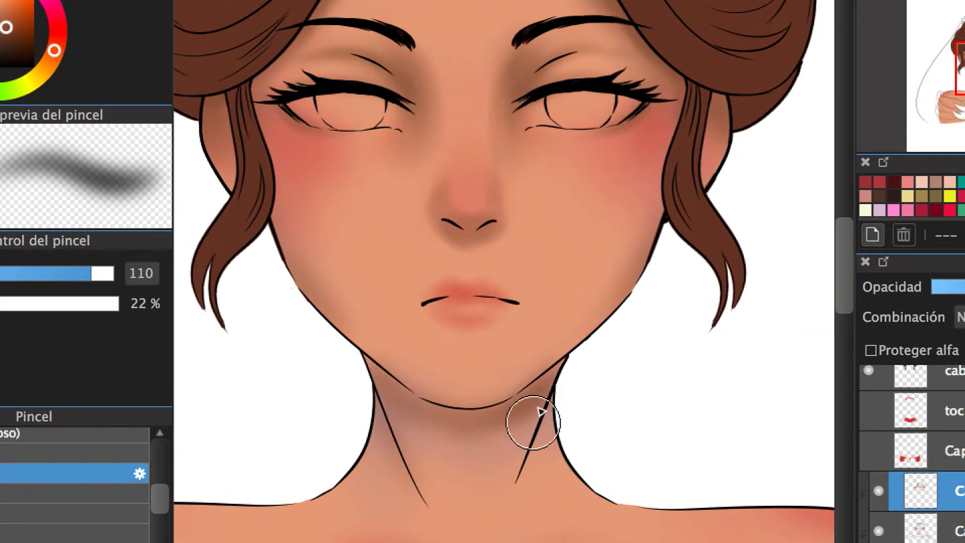
- Shade the inner sides of the neck, the hollow of the throat and the collarbones in brown
scroll(540, 411, "down", 3)
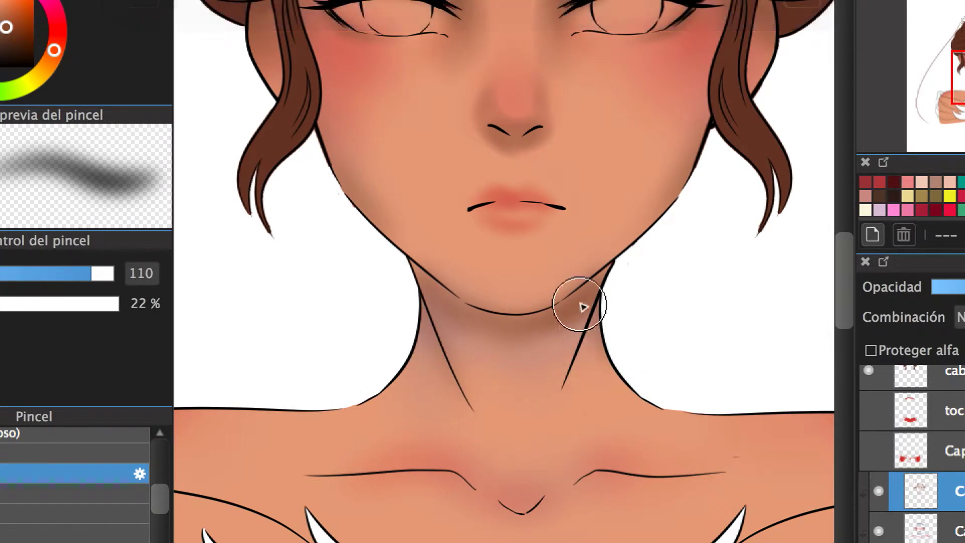
mouse_move(444, 336)
left_mouse_down()
mouse_move(505, 431)
mouse_move(593, 457)
mouse_move(495, 438)
left_mouse_up()
scroll(495, 439, "down", 3)
scroll(495, 439, "right", 2)
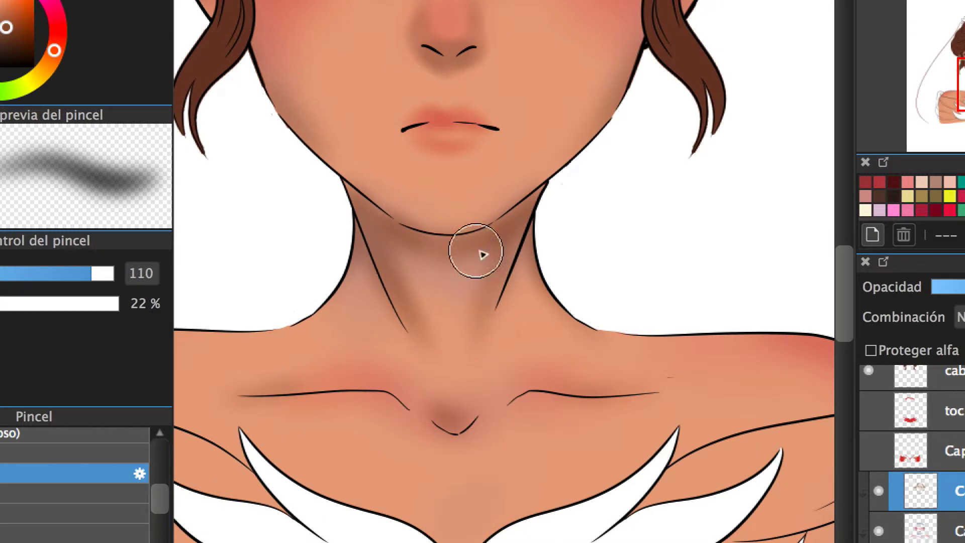
scroll(533, 261, "down", 4)
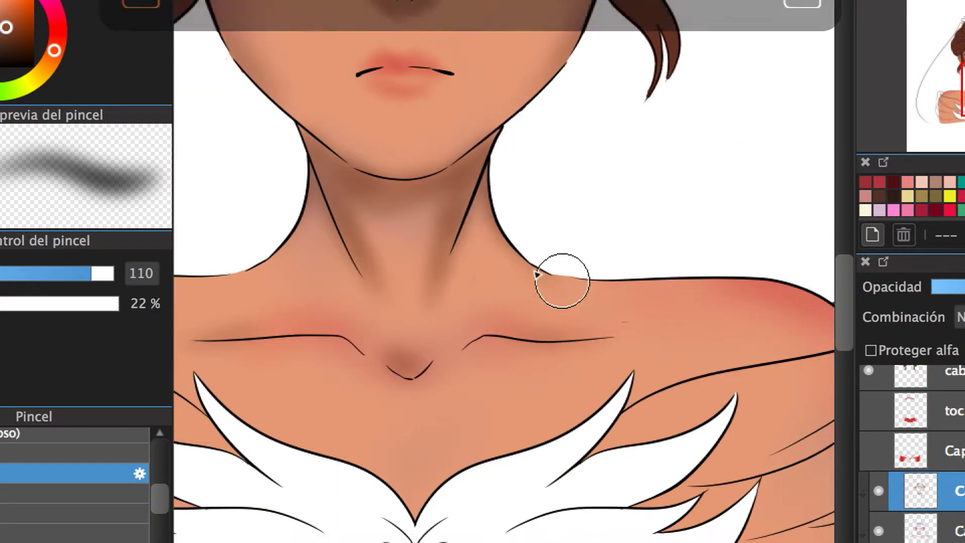
scroll(534, 260, "left", 5)
scroll(456, 412, "right", 5)
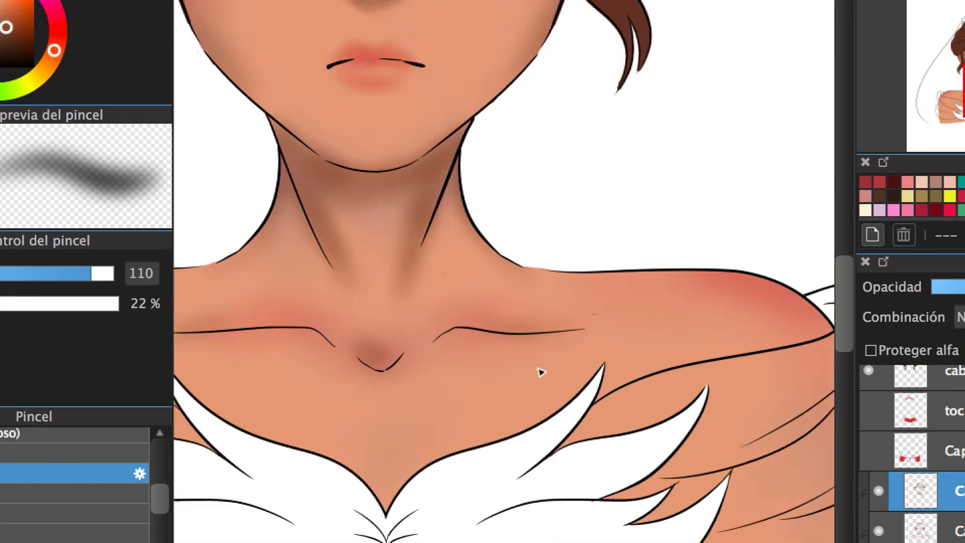
- Reduce the brush size to 39 and darken the neck shadow directly along the jawline with a deeper brown
scroll(540, 370, "up", 5)
scroll(541, 370, "left", 4)
scroll(540, 510, "down", 3)
scroll(540, 510, "right", 2)
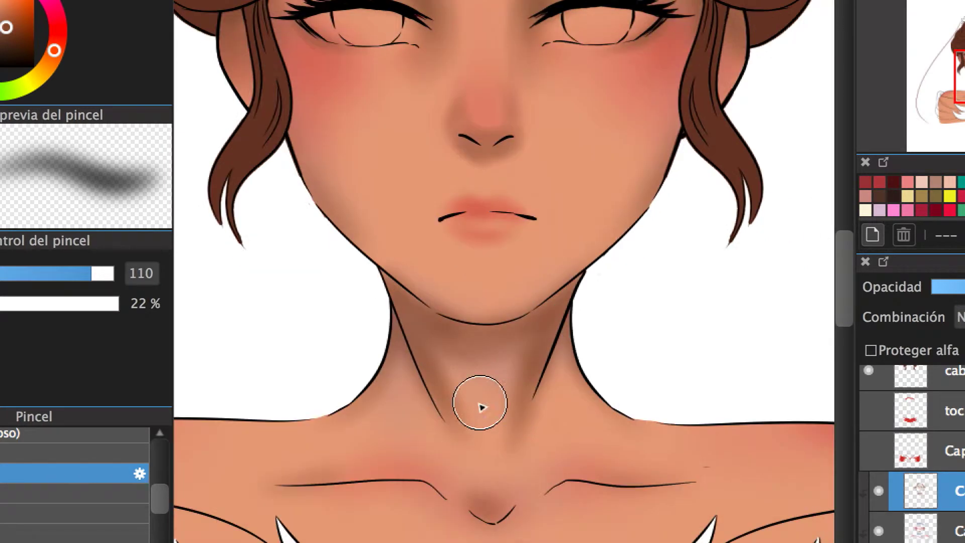
key("bracketleft")
key("bracketleft")
key("bracketleft")
left_click_drag(424, 312, 564, 295)
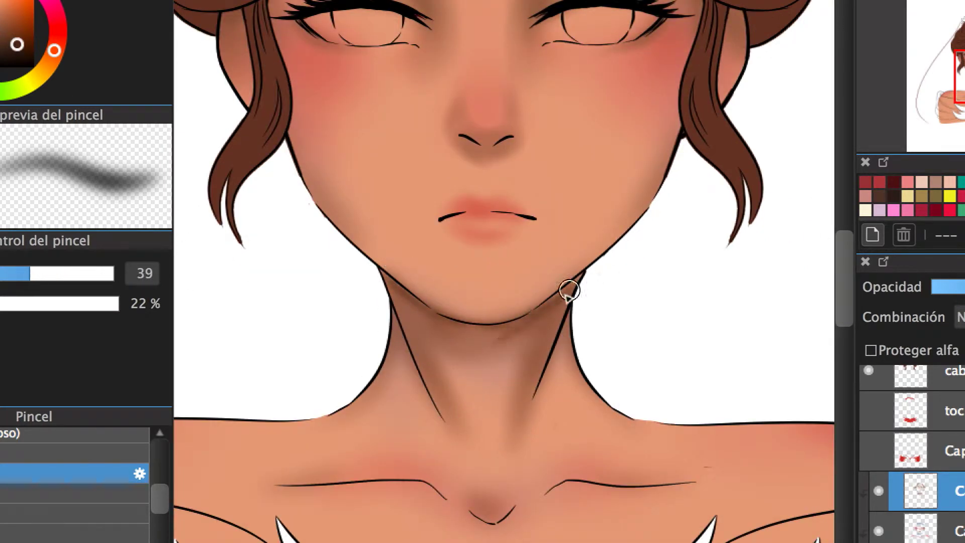
- Switch to the blending brush at size 98 and 33 % opacity and smooth the shadows on the neck
left_click(150, 495)
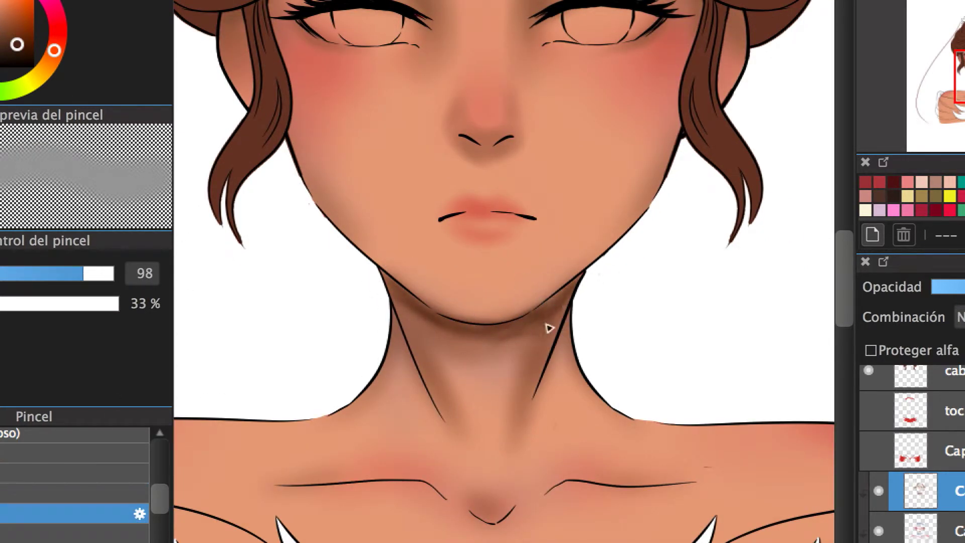
scroll(503, 351, "left", 2)
scroll(502, 352, "up", 1)
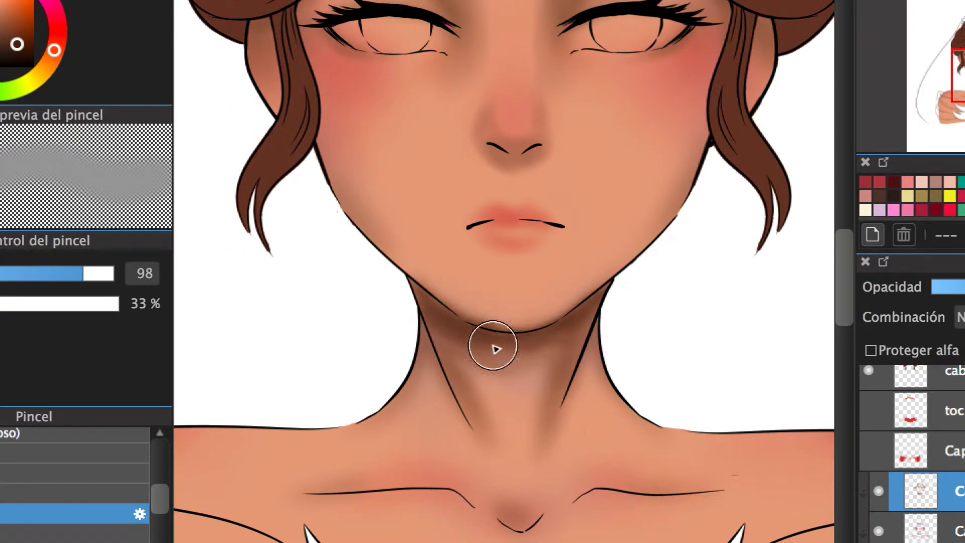
mouse_move(496, 340)
left_mouse_down()
mouse_move(537, 381)
mouse_move(467, 351)
mouse_move(471, 365)
mouse_move(546, 366)
mouse_move(509, 364)
mouse_move(530, 387)
mouse_move(484, 394)
left_mouse_up()
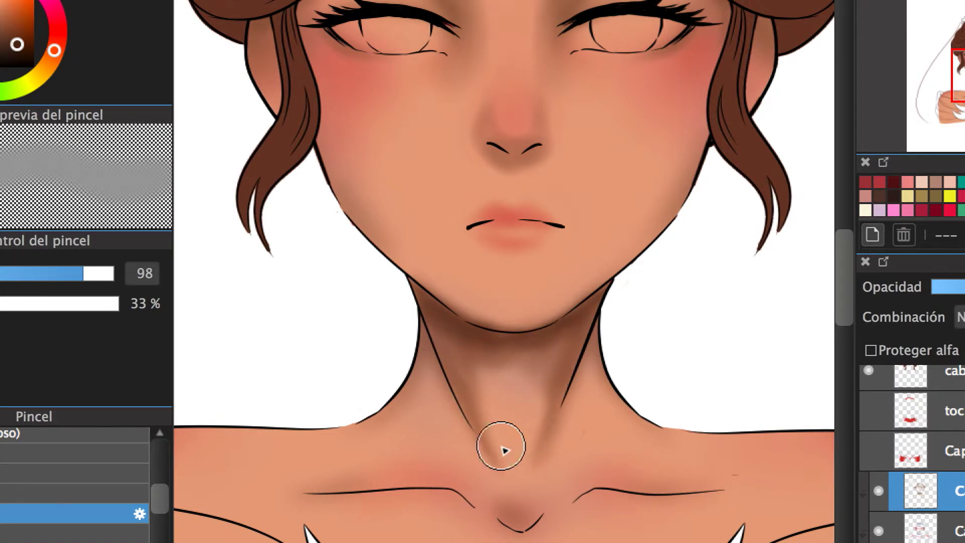
left_click_drag(538, 427, 463, 375)
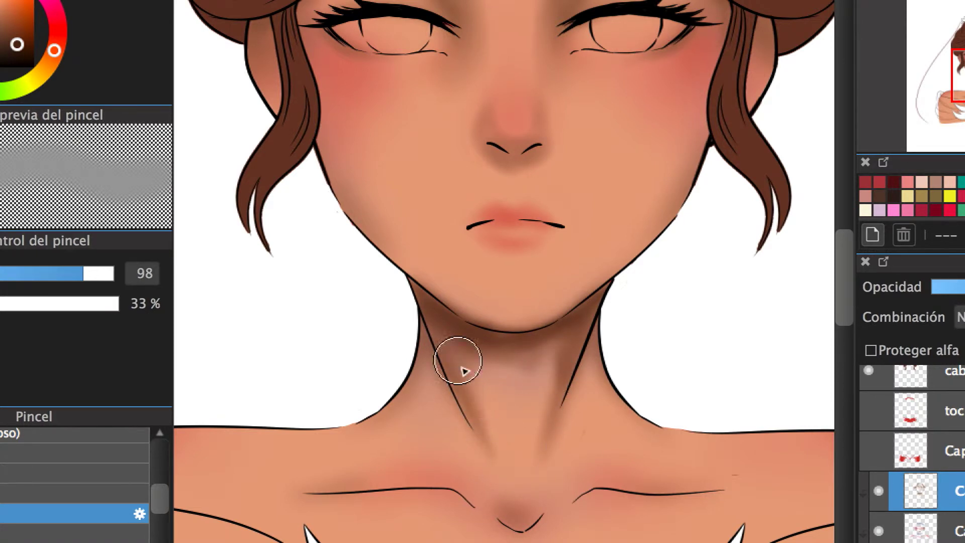
- Switch back to the soft brush, reduce it to size 38 and deepen the shadows around the inner eyes and under the nose
left_click(75, 473)
left_click(95, 273)
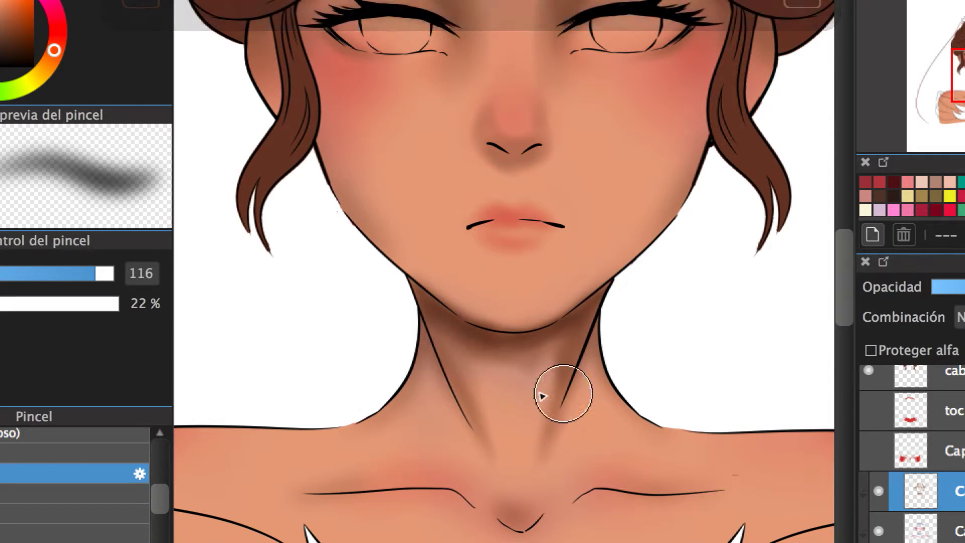
scroll(553, 447, "up", 5)
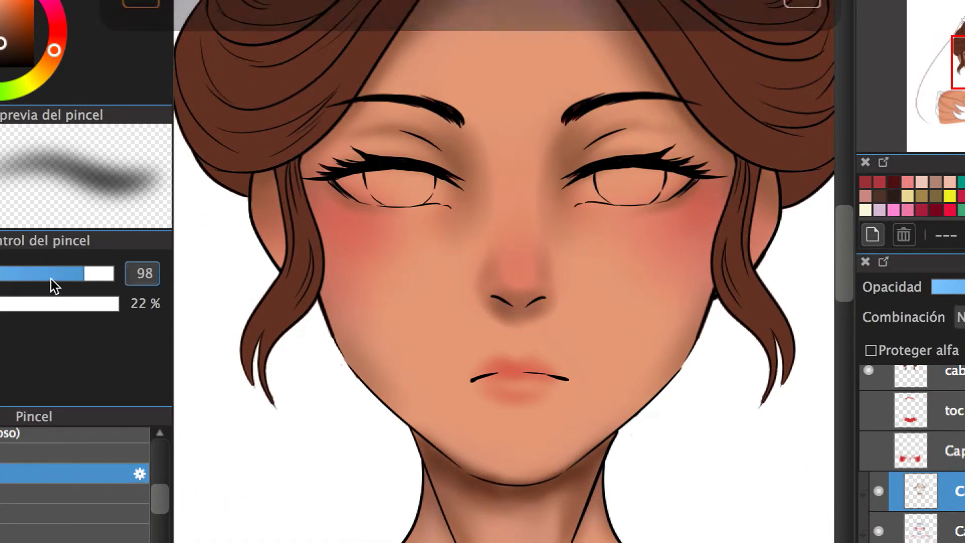
key("bracketleft")
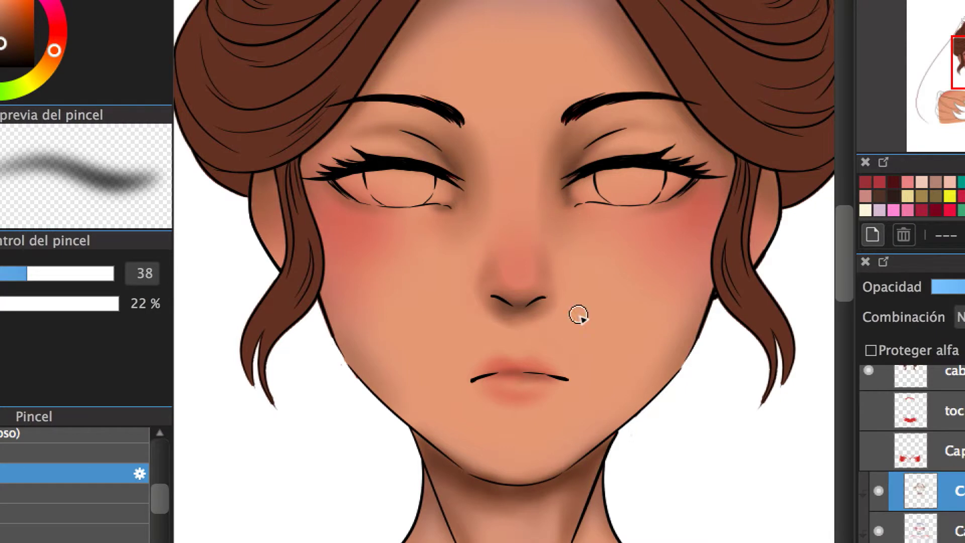
scroll(578, 315, "up", 1)
scroll(527, 301, "down", 3)
scroll(338, 190, "up", 1)
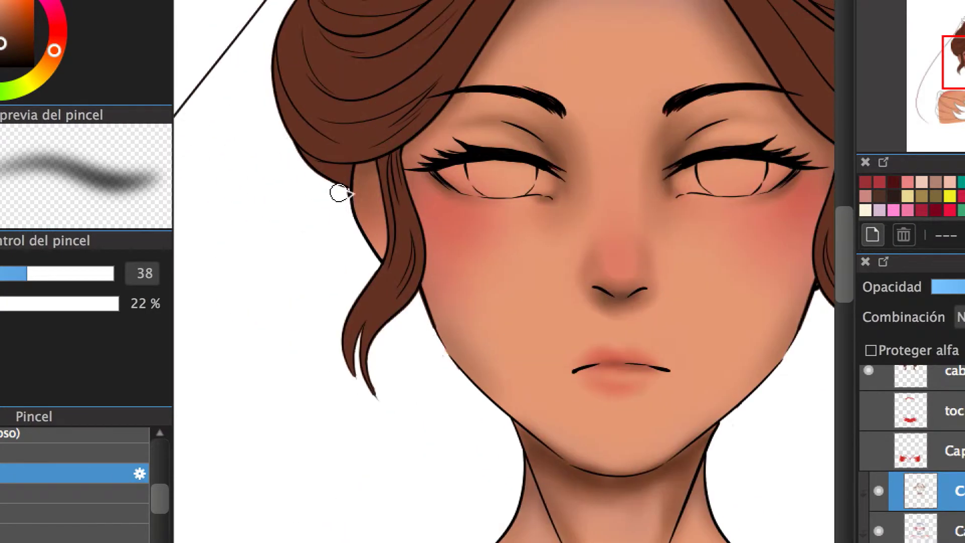
- Shade the skin along the collarbones, the sleeve edges on both shoulders and the dress neckline in brown with the soft brush
scroll(521, 476, "down", 6)
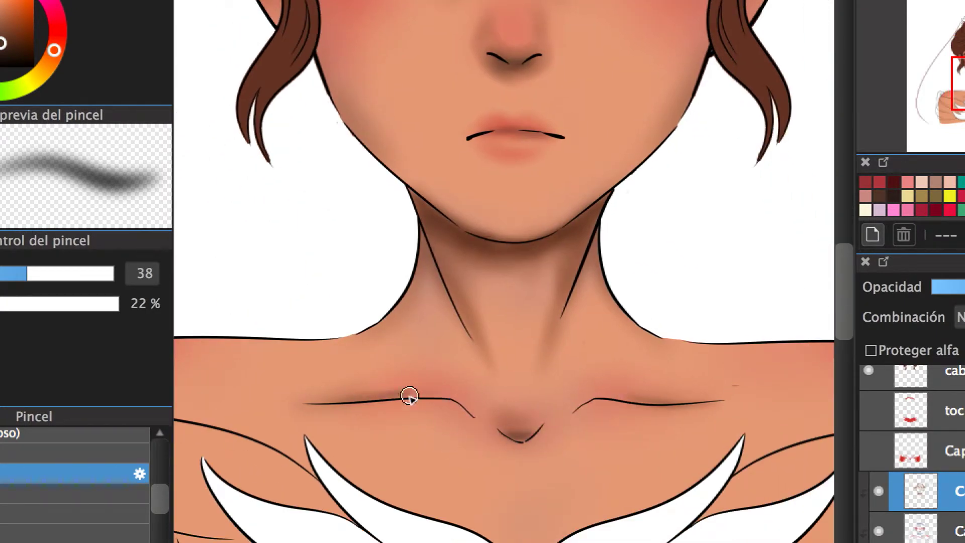
scroll(717, 397, "down", 4)
scroll(718, 397, "right", 7)
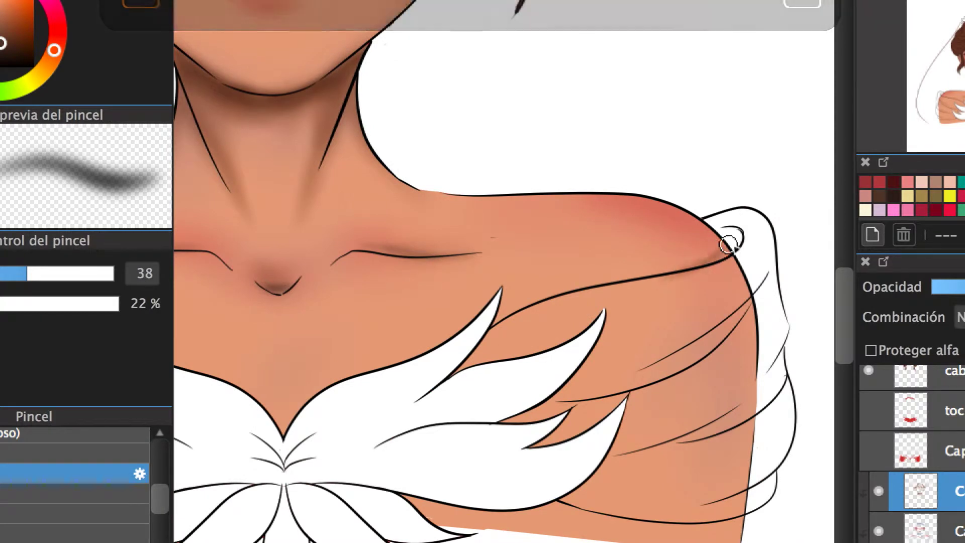
scroll(579, 304, "left", 10)
scroll(579, 304, "up", 2)
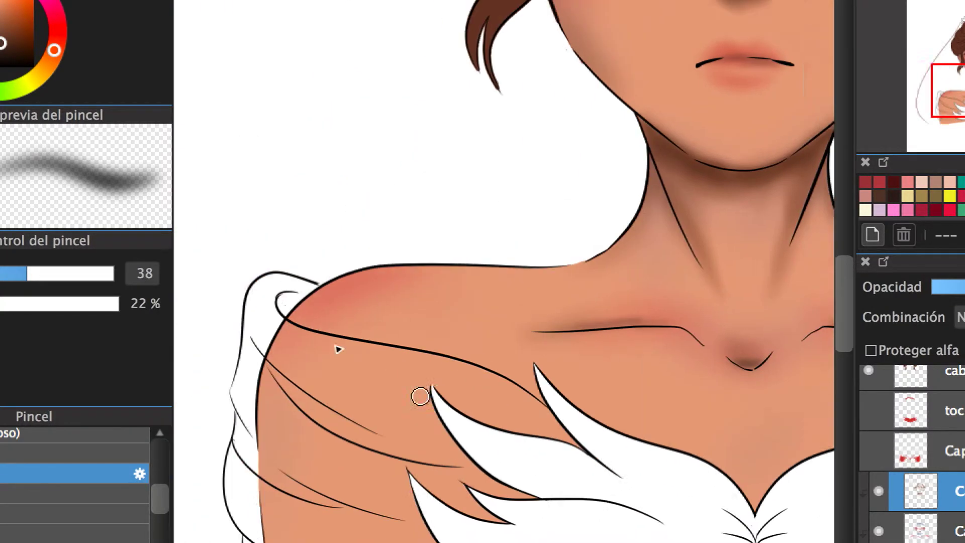
scroll(482, 406, "right", 3)
scroll(482, 406, "down", 2)
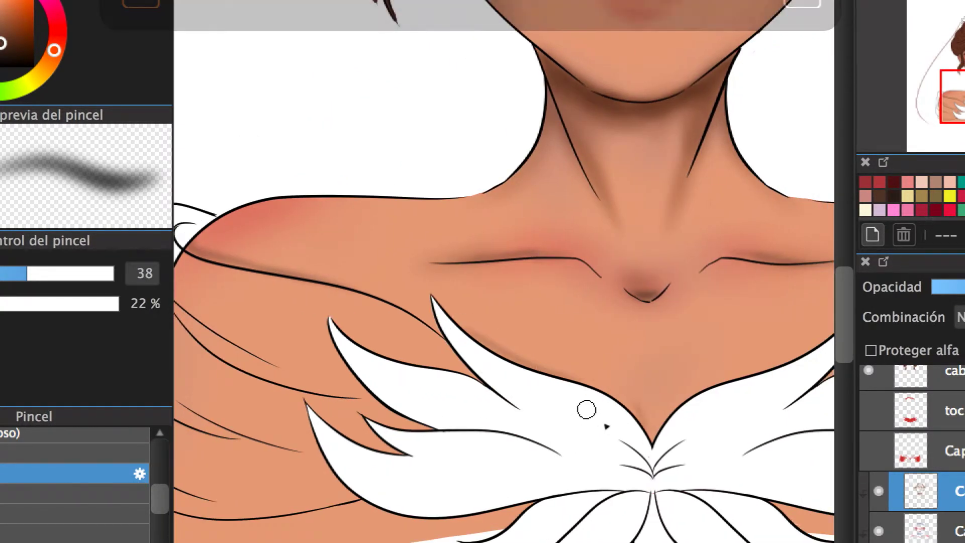
scroll(586, 407, "right", 2)
scroll(585, 407, "down", 1)
scroll(588, 426, "down", 5)
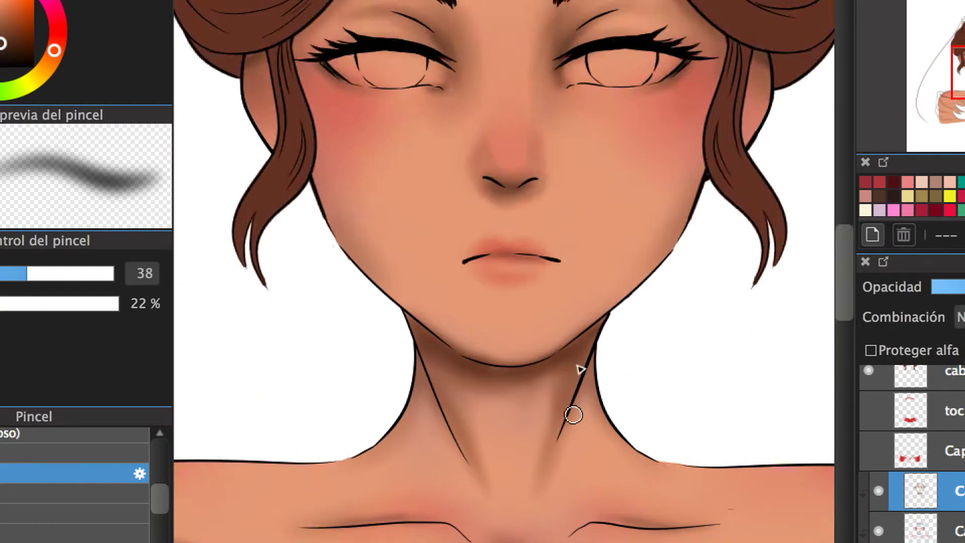
scroll(723, 119, "down", 2)
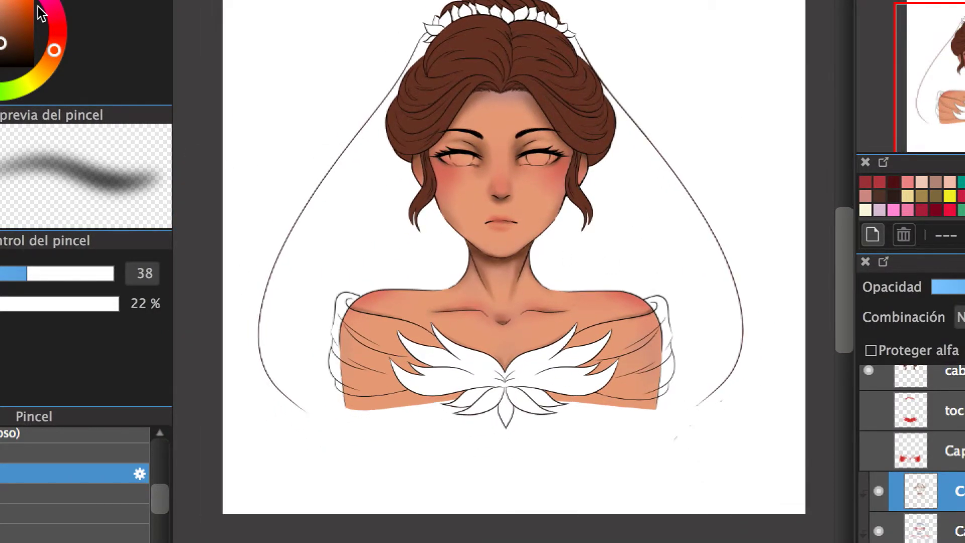
- On a new layer, enlarge the brush to 133 and shade the forehead along the hairline, the temples and the ears in dark purple
scroll(684, 239, "up", 4)
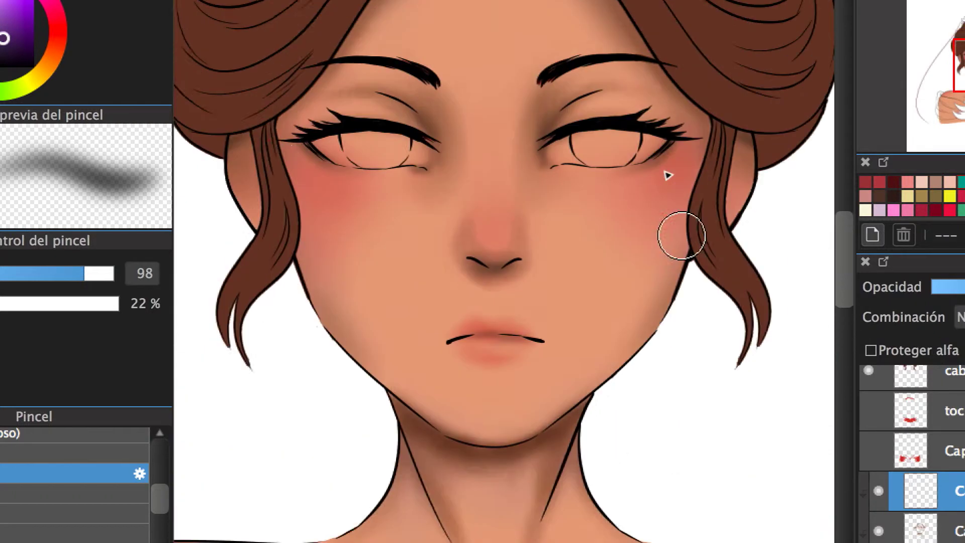
left_click_drag(569, 59, 638, 113)
left_click_drag(681, 144, 738, 211)
left_click_drag(280, 216, 281, 186)
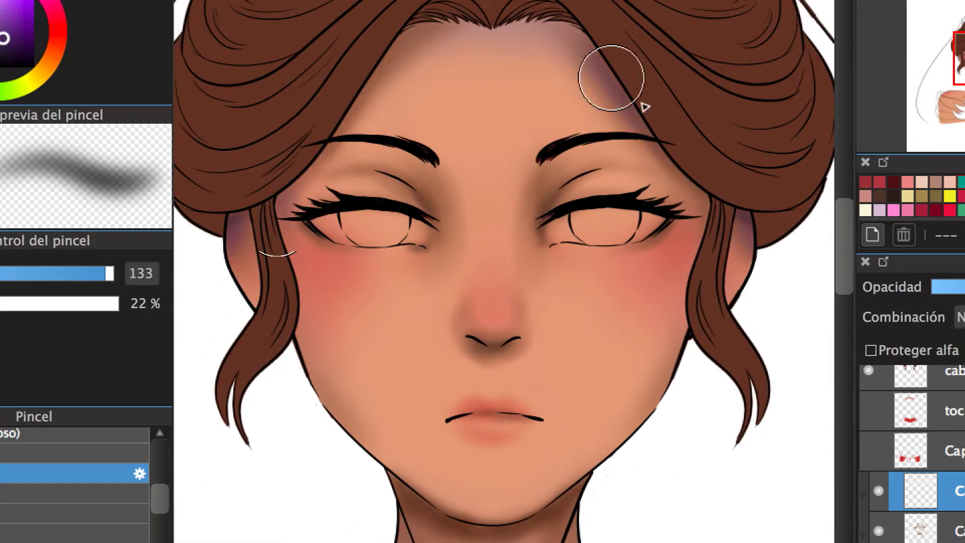
left_click_drag(417, 35, 350, 110)
- Add purple shadows to the neck below the jawline, the sides of the neck and the inner corners of the eyes
scroll(350, 111, "down", 5)
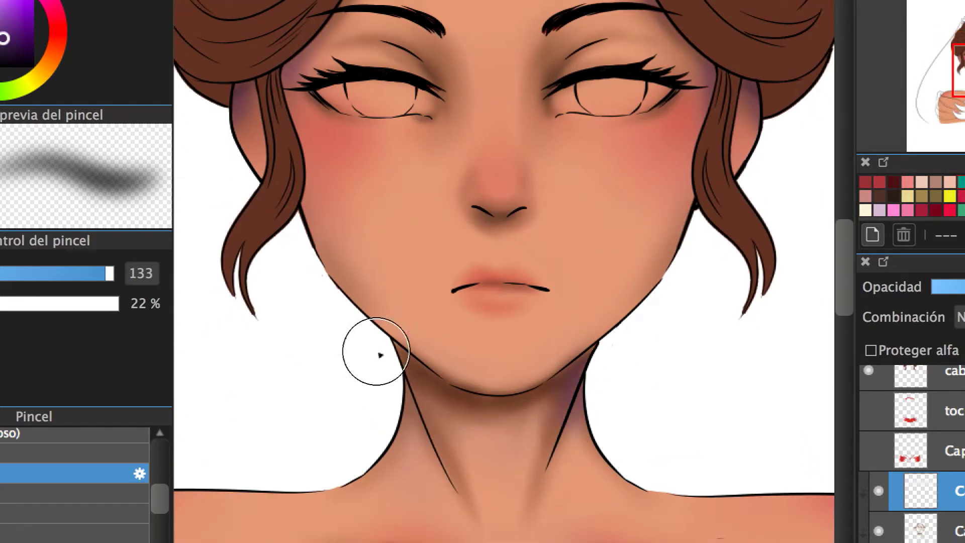
scroll(382, 433, "down", 4)
scroll(402, 308, "up", 4)
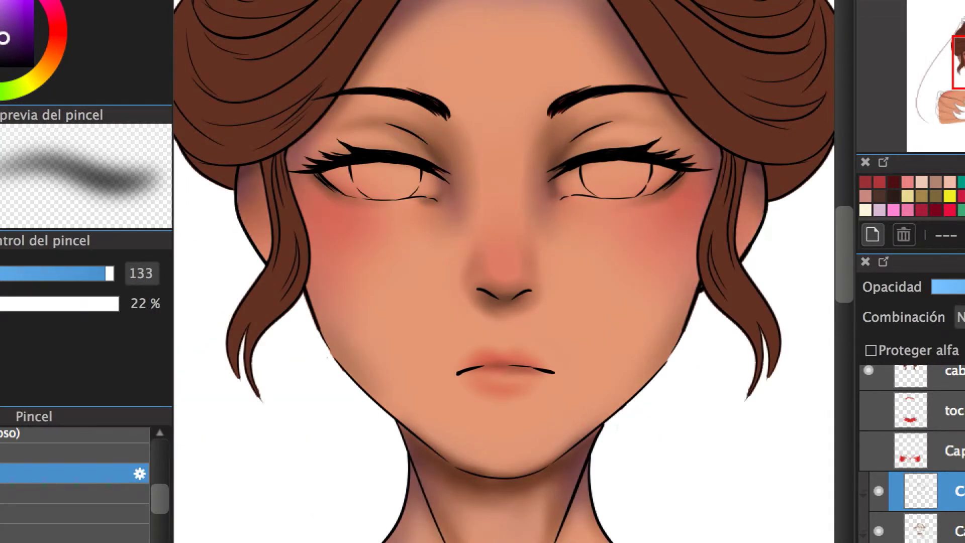
scroll(559, 278, "down", 2)
scroll(559, 278, "down", 4)
scroll(559, 278, "down", 3)
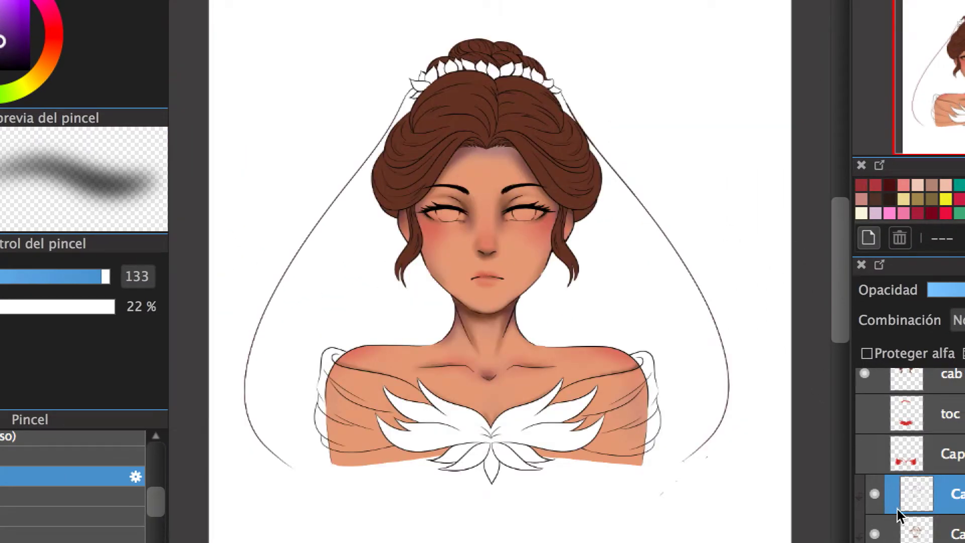
left_click(865, 453)
left_click(863, 456)
left_click(862, 457)
left_click(859, 459)
- Add a new layer above the hair layer and clip it to the hair
scroll(894, 452, "down", 1)
scroll(905, 442, "up", 3)
left_click(928, 439)
left_click(868, 237)
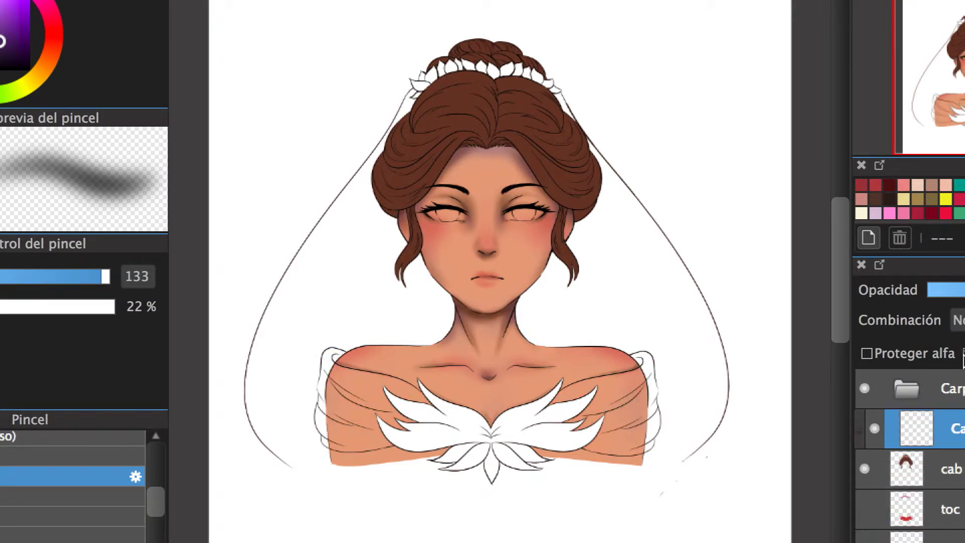
left_click(962, 352)
- Choose a dark wine red, set the brush to size 81 and 35 % opacity, and shade the outer hair waves on the right side
scroll(680, 179, "up", 4)
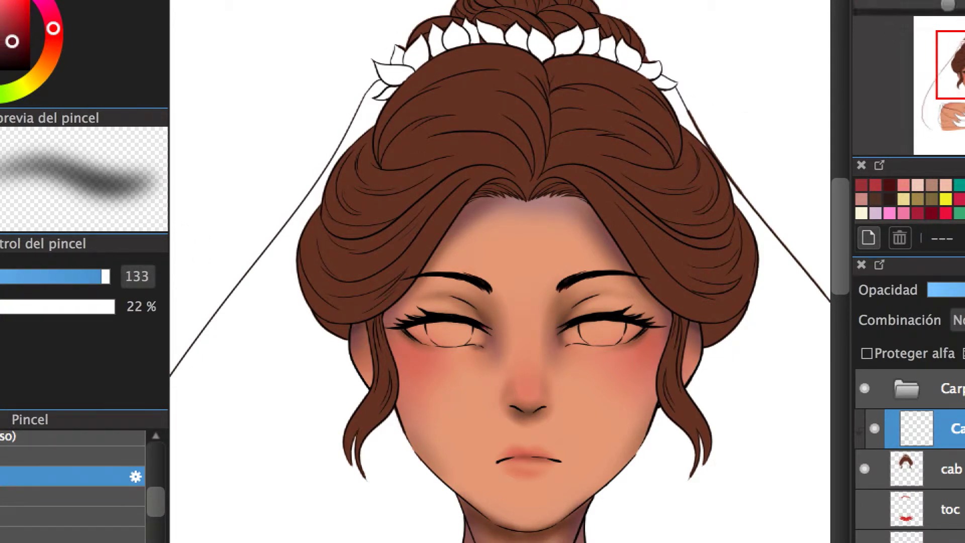
scroll(312, 292, "up", 2)
left_click(95, 276)
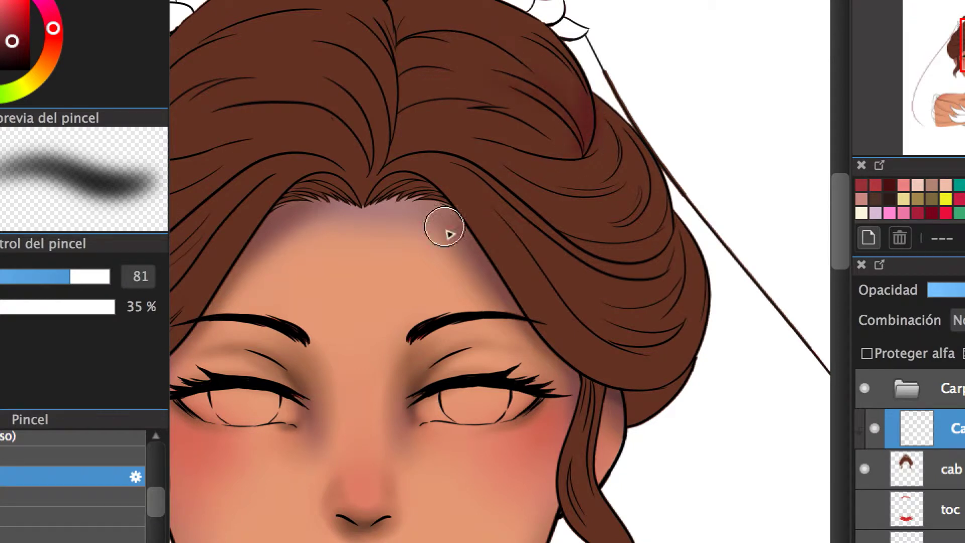
scroll(449, 234, "up", 2)
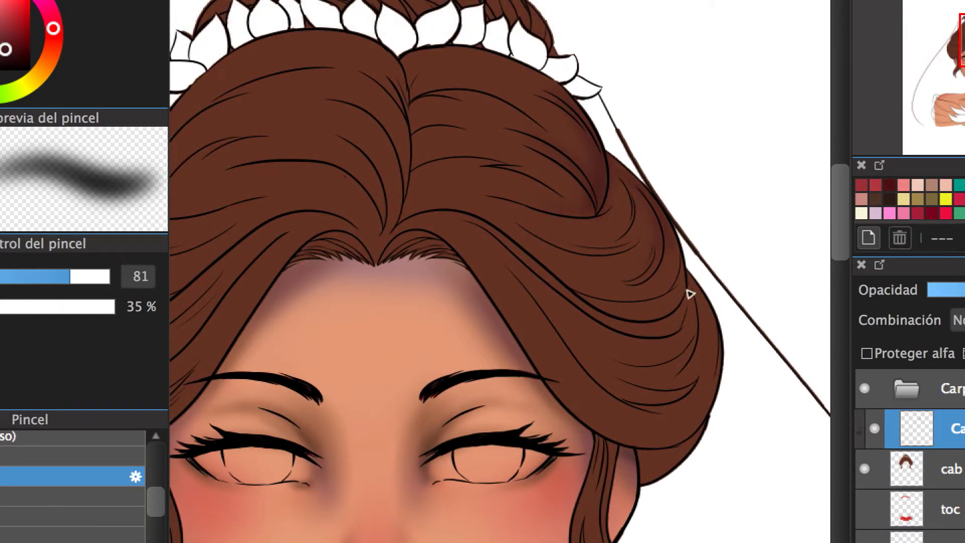
mouse_move(647, 385)
left_mouse_down()
mouse_move(695, 432)
mouse_move(657, 460)
mouse_move(710, 437)
mouse_move(674, 461)
mouse_move(653, 395)
mouse_move(713, 394)
left_mouse_up()
- Shade the top hair section right of the parting and the short hairs along the forehead, following the strand lines
scroll(645, 221, "up", 3)
scroll(644, 221, "left", 2)
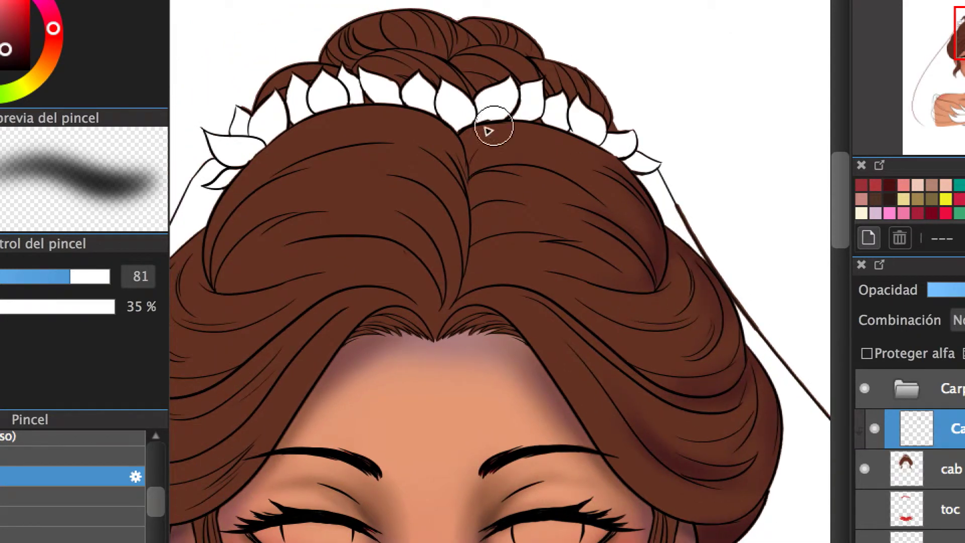
left_click_drag(493, 227, 545, 241)
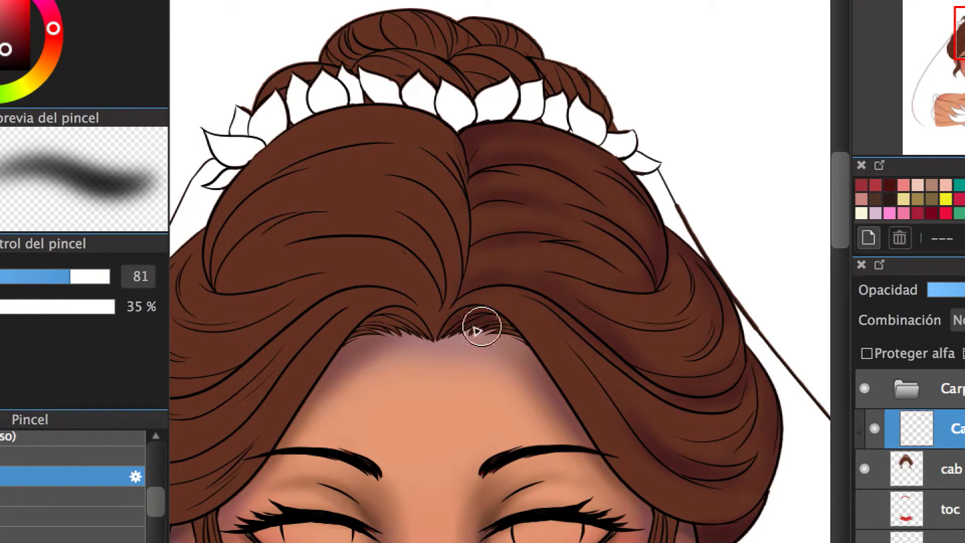
scroll(477, 329, "left", 4)
scroll(477, 329, "up", 1)
scroll(651, 406, "down", 7)
scroll(605, 271, "right", 6)
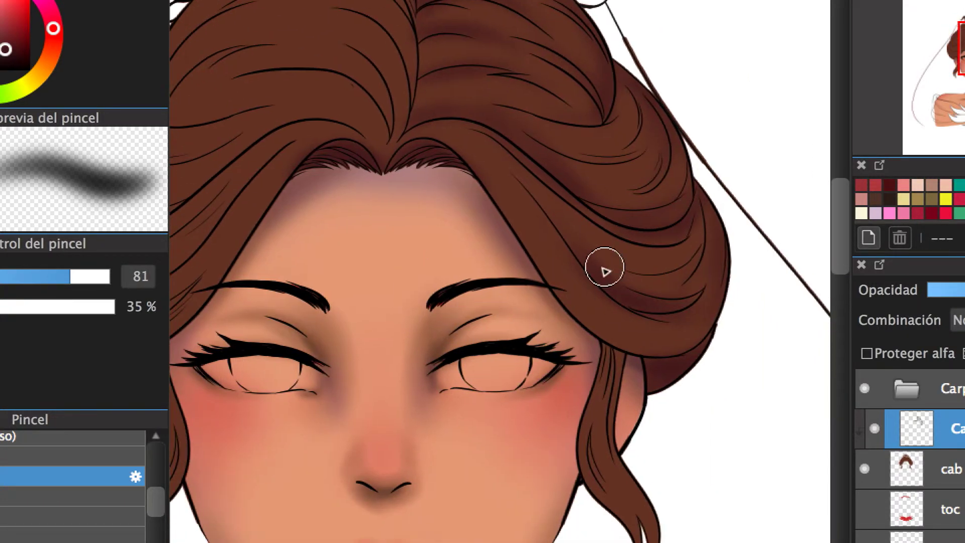
scroll(602, 255, "up", 4)
scroll(718, 241, "left", 3)
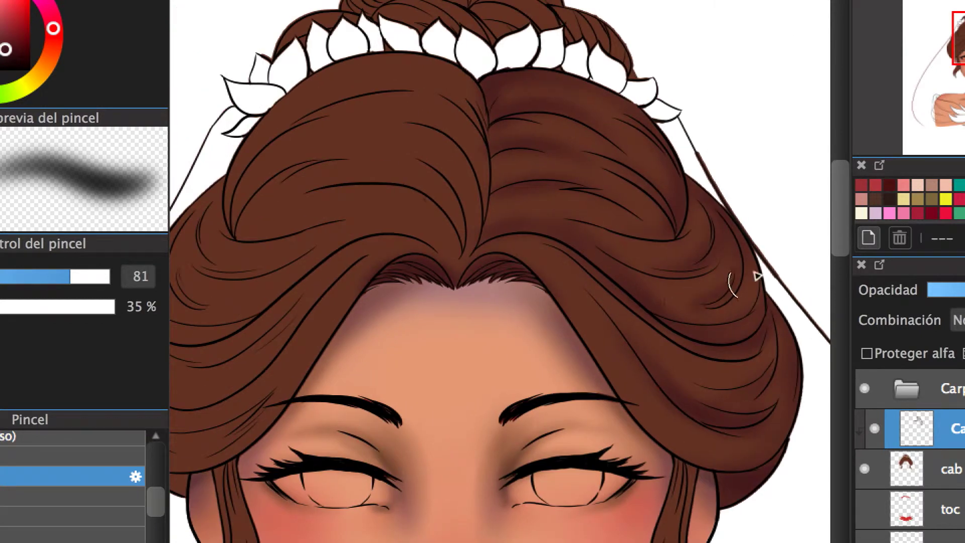
- Shade the top section and the side waves of the hair left of the parting in dark wine red
scroll(679, 181, "up", 2)
scroll(679, 181, "left", 3)
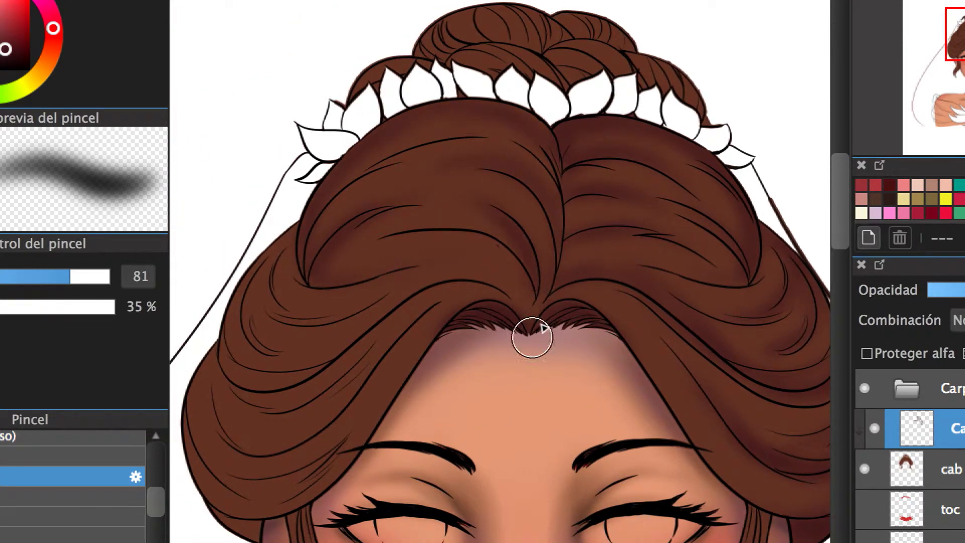
scroll(571, 285, "left", 4)
scroll(571, 285, "down", 1)
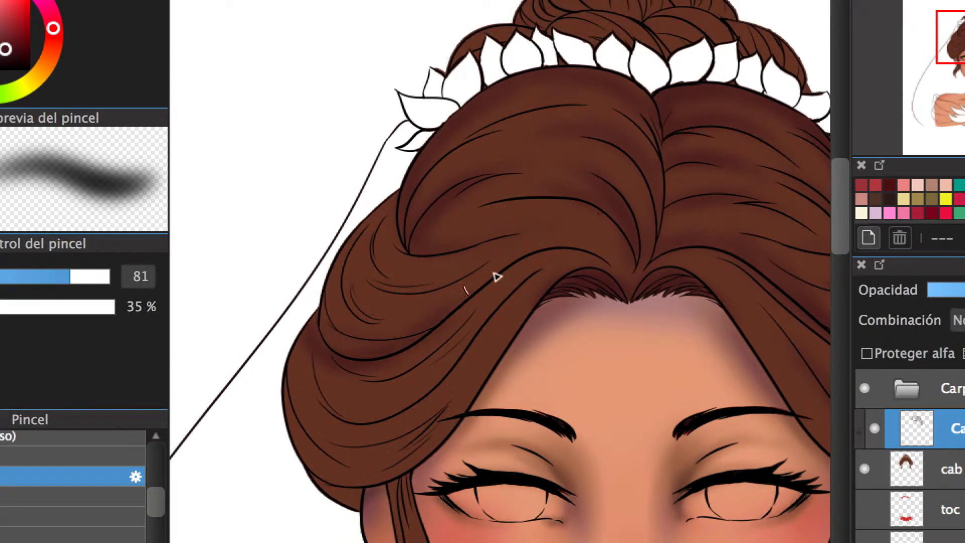
scroll(406, 281, "down", 2)
scroll(406, 281, "left", 2)
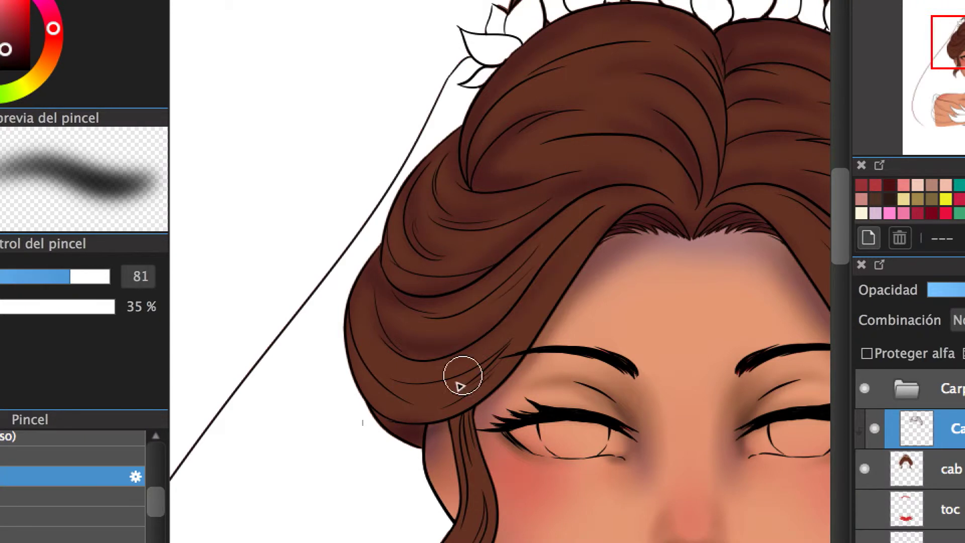
- Shade the bun behind the flower crown and the loose strands beside the face
scroll(516, 302, "right", 3)
scroll(517, 303, "up", 5)
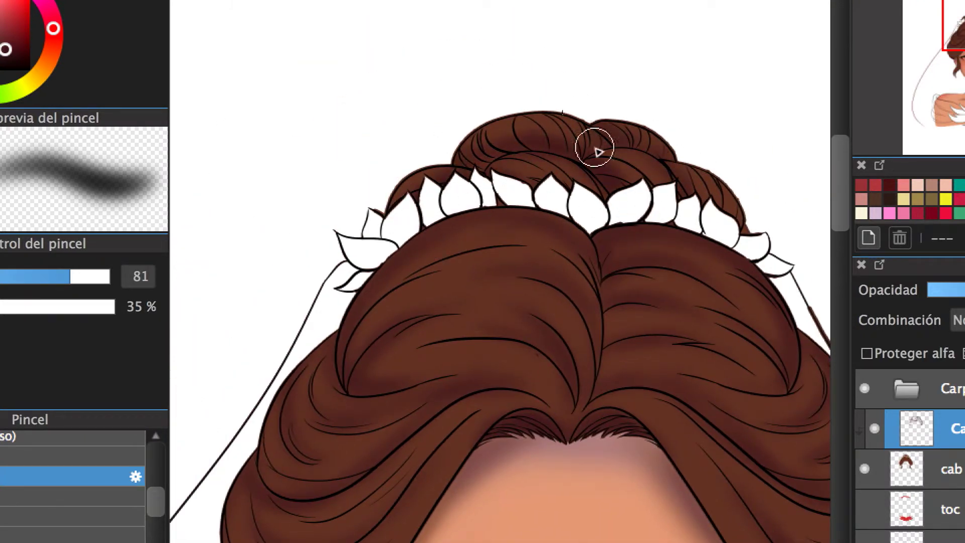
scroll(589, 254, "down", 7)
scroll(620, 226, "up", 4)
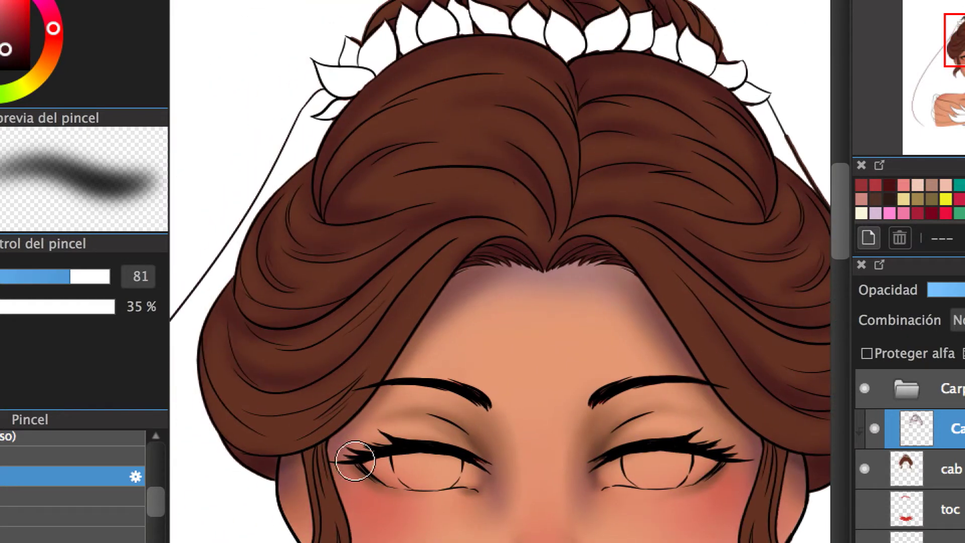
scroll(544, 136, "right", 4)
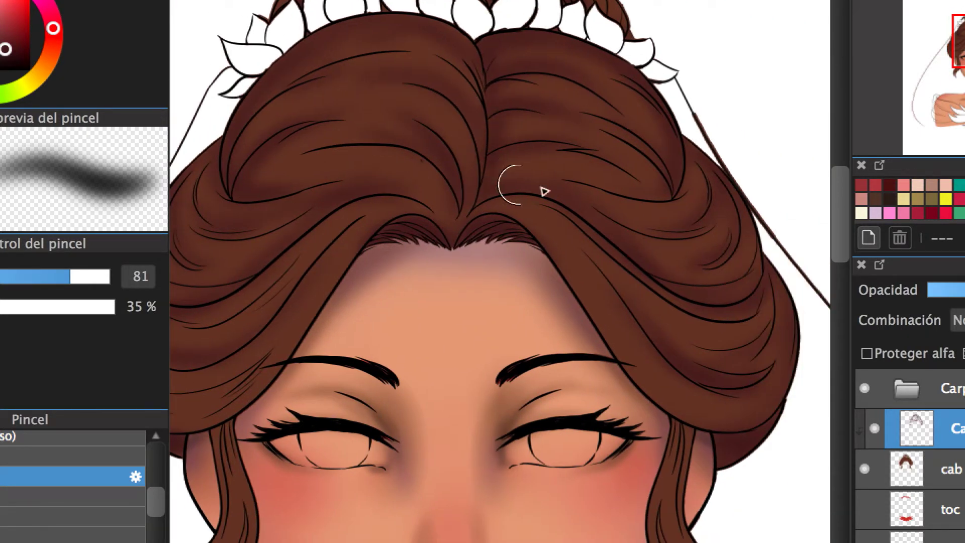
- Deepen the wine-red shadows between the hair waves on both sides of the parting
scroll(653, 281, "down", 6)
scroll(542, 172, "up", 5)
scroll(542, 172, "left", 5)
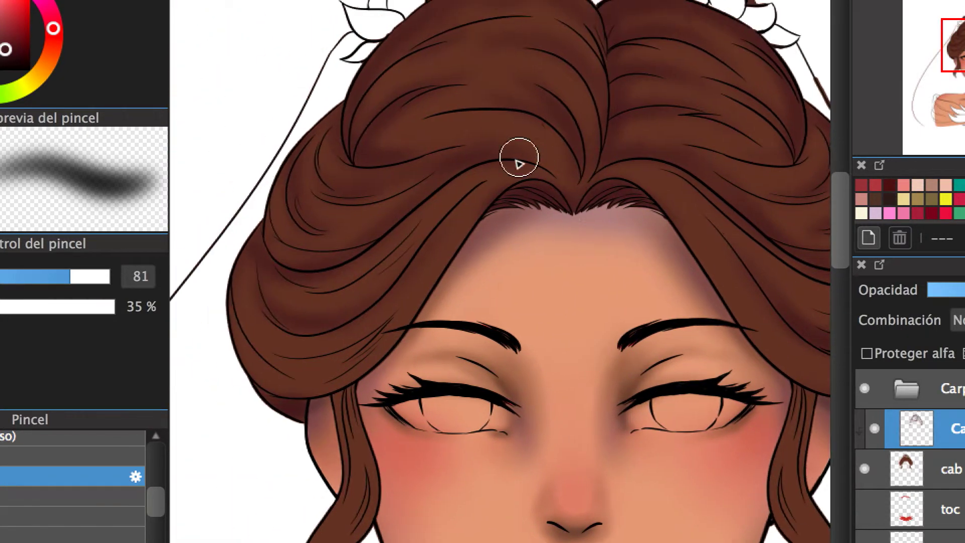
scroll(721, 263, "down", 3)
scroll(728, 323, "up", 3)
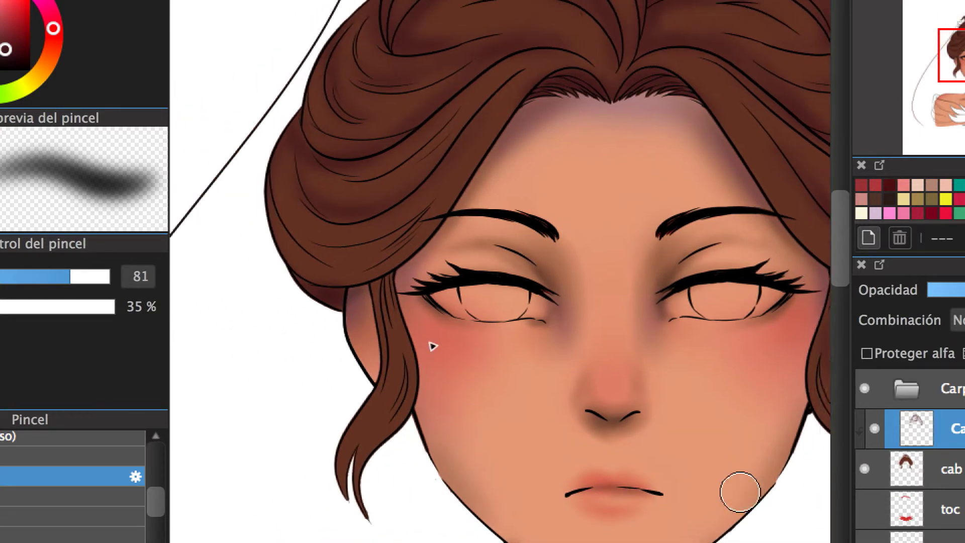
scroll(507, 288, "up", 5)
scroll(506, 287, "right", 6)
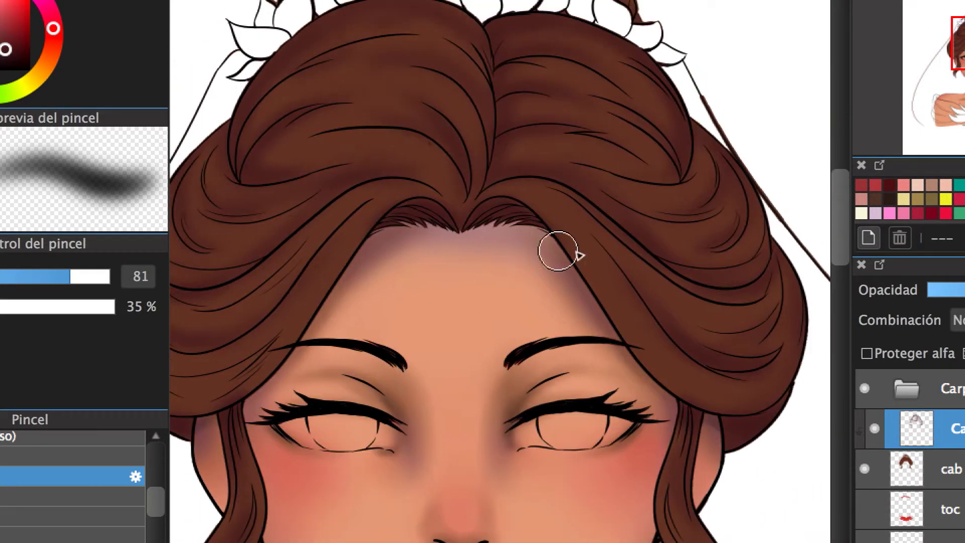
scroll(612, 125, "up", 3)
scroll(611, 125, "left", 3)
scroll(411, 296, "down", 2)
- Add another clipped layer, choose a dark reddish brown at 39 % opacity and size 113, and darken the hair around the parting
key("ctrl+shift+n")
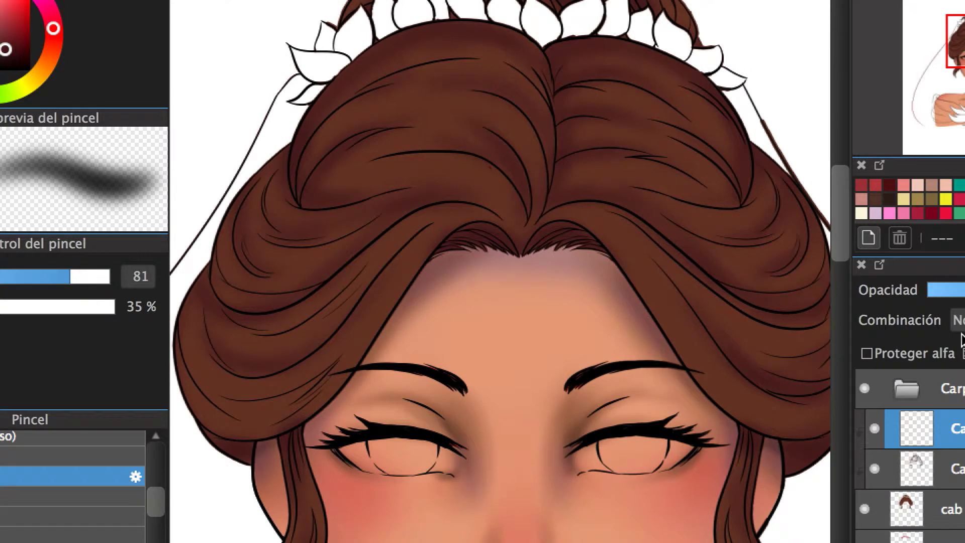
left_click(54, 45)
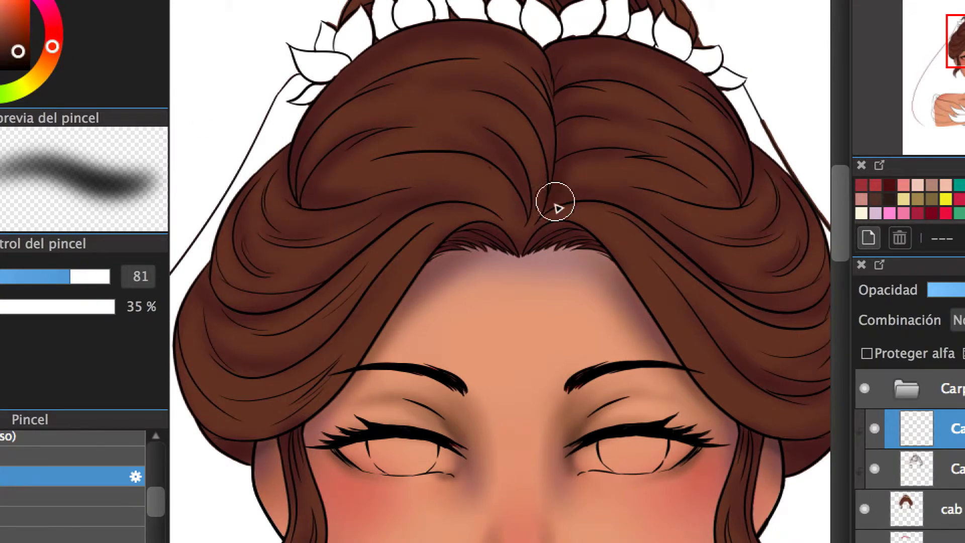
left_click(28, 307)
scroll(728, 145, "up", 2)
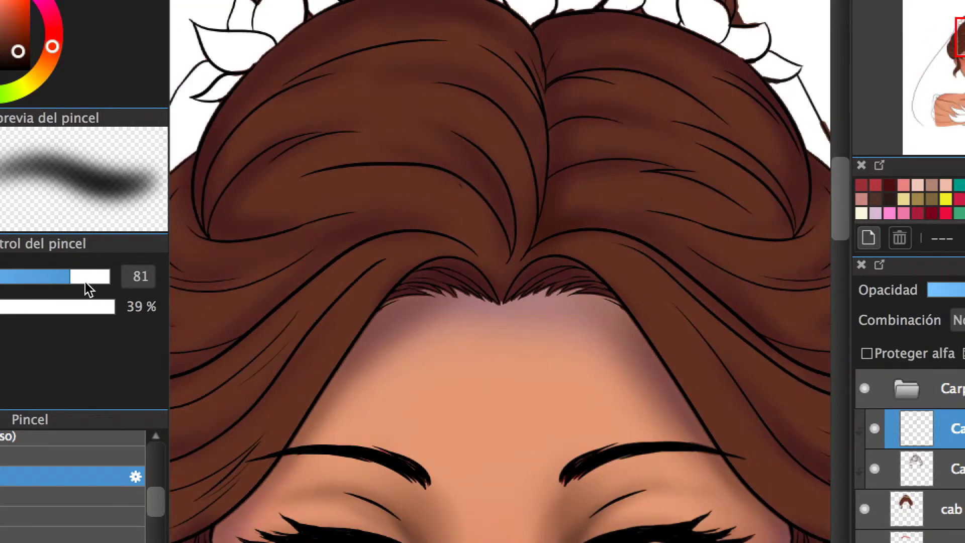
left_click(86, 280)
scroll(553, 175, "down", 3)
scroll(552, 176, "right", 3)
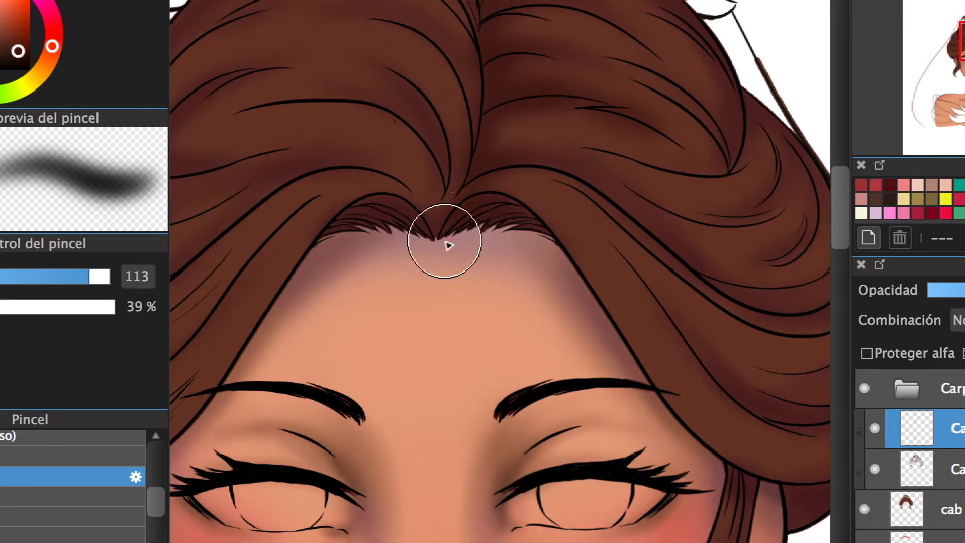
- Reduce the brush to size 64 at 62 % opacity and darken the creases between the side waves right of the parting
scroll(449, 246, "down", 3)
scroll(449, 245, "right", 5)
left_click(59, 276)
left_click(20, 307)
scroll(568, 323, "right", 1)
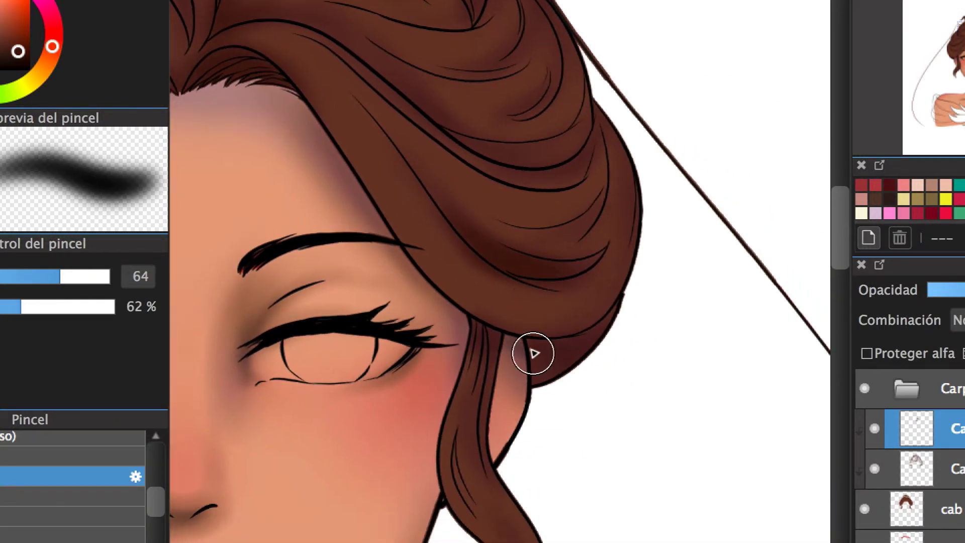
scroll(623, 232, "up", 2)
scroll(546, 277, "left", 4)
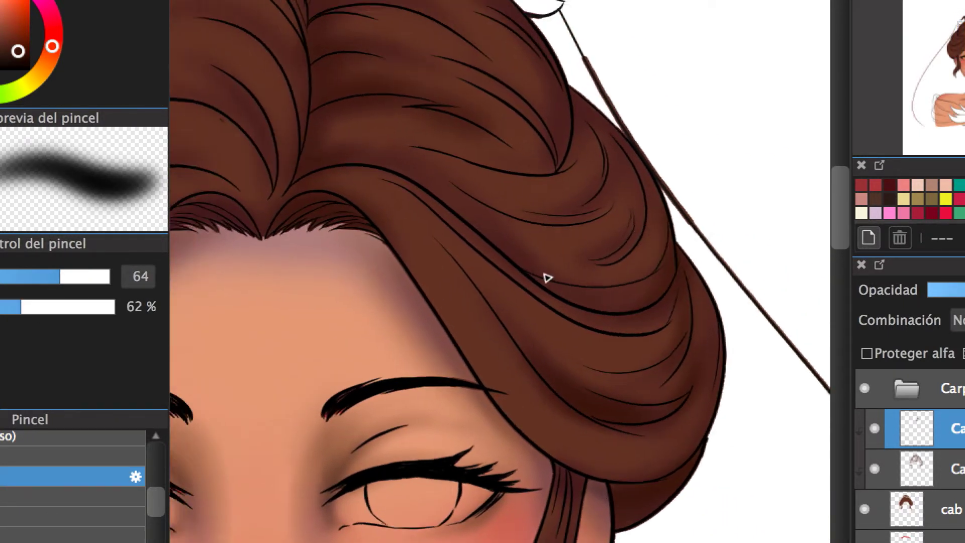
scroll(548, 278, "up", 4)
scroll(547, 278, "left", 4)
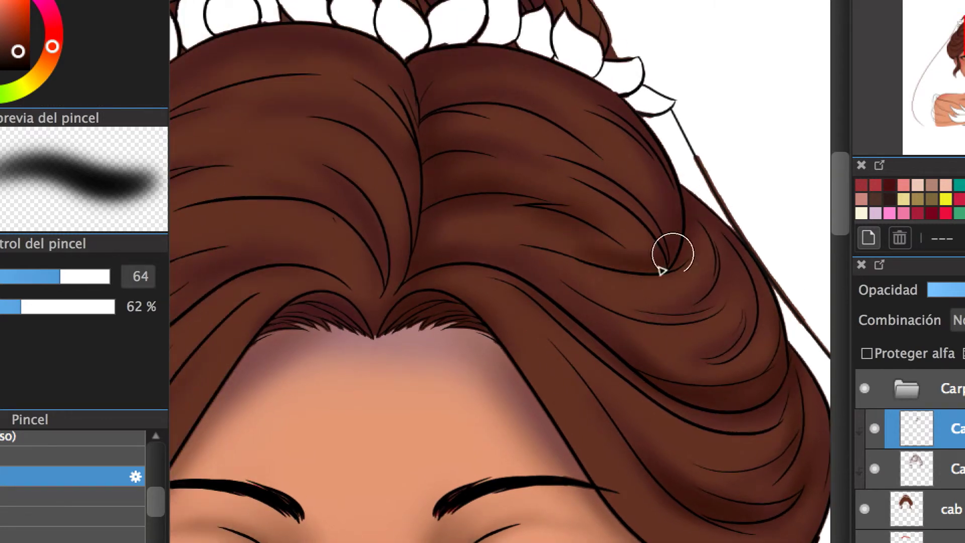
- Reduce the brush to size 32 and add finer shadows to the right side waves and the loose strand beside the ear
left_click(42, 281)
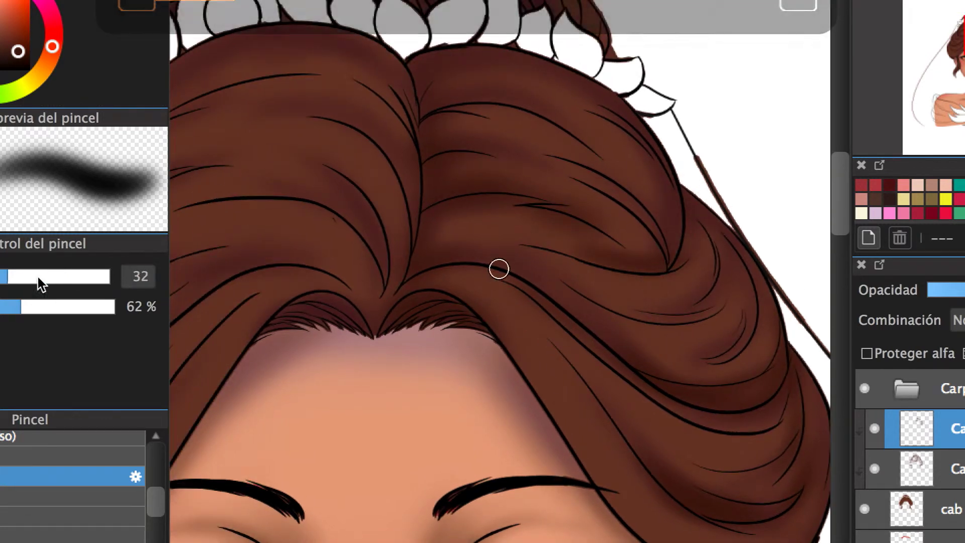
scroll(542, 269, "down", 2)
scroll(543, 270, "right", 3)
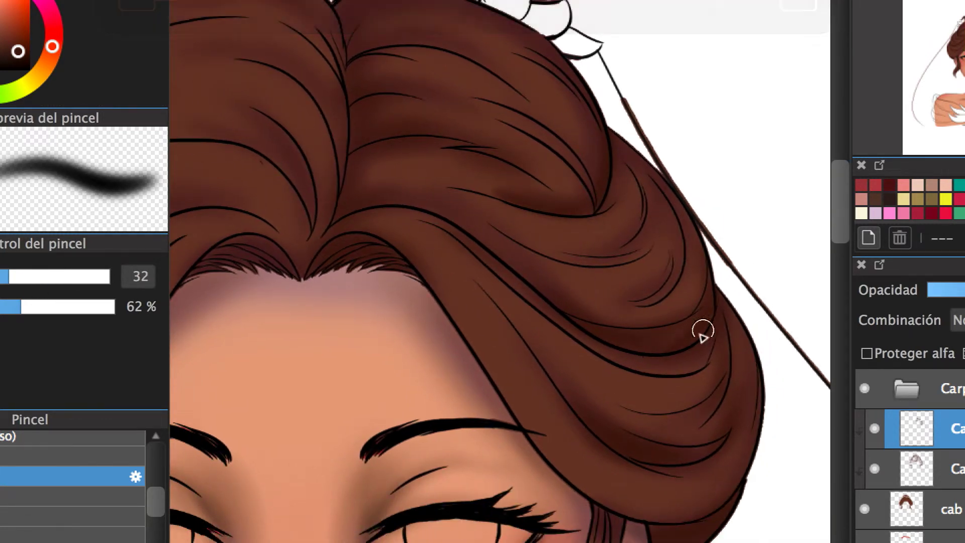
scroll(665, 452, "down", 5)
scroll(665, 452, "left", 2)
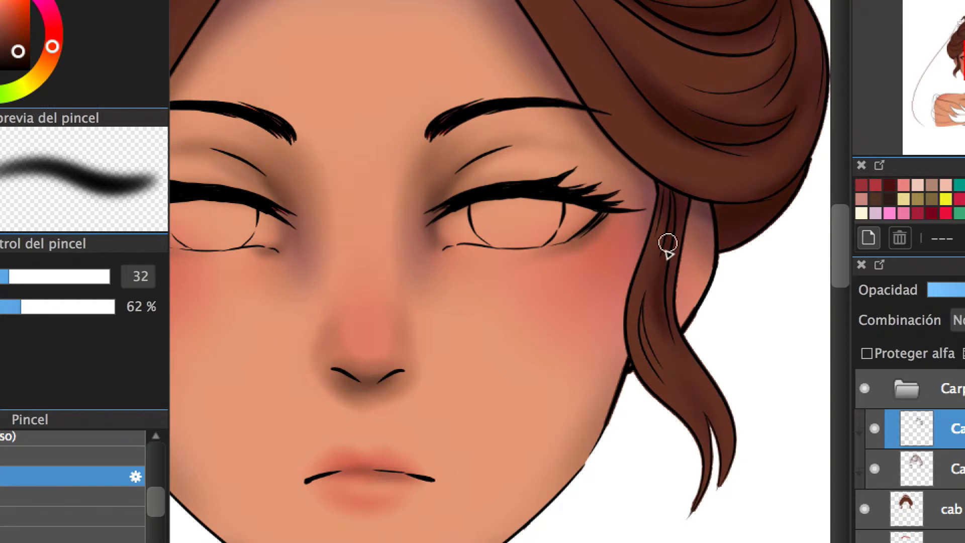
- Deepen the fine shadows along the front lock, outer waves and top section right of the parting
scroll(631, 179, "up", 4)
scroll(631, 178, "left", 1)
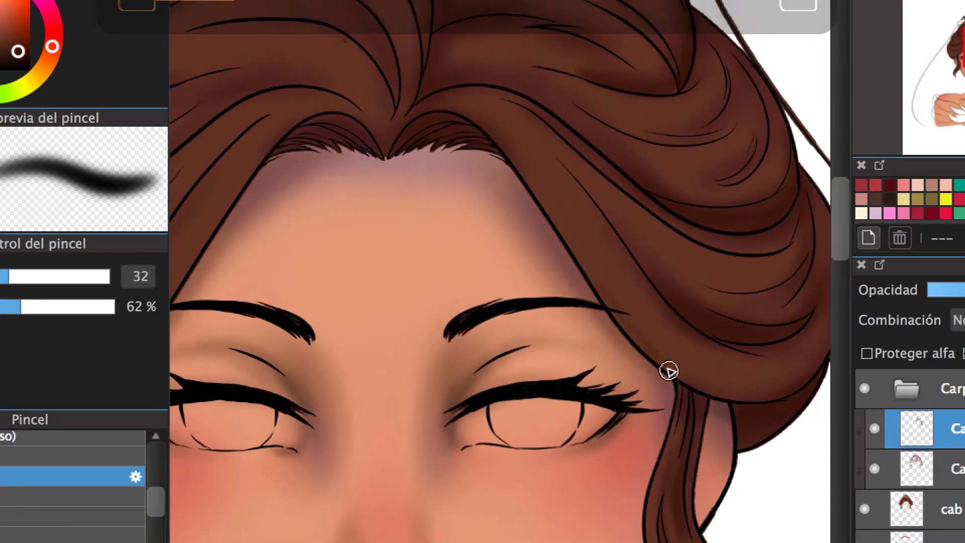
scroll(636, 294, "up", 3)
scroll(636, 294, "left", 2)
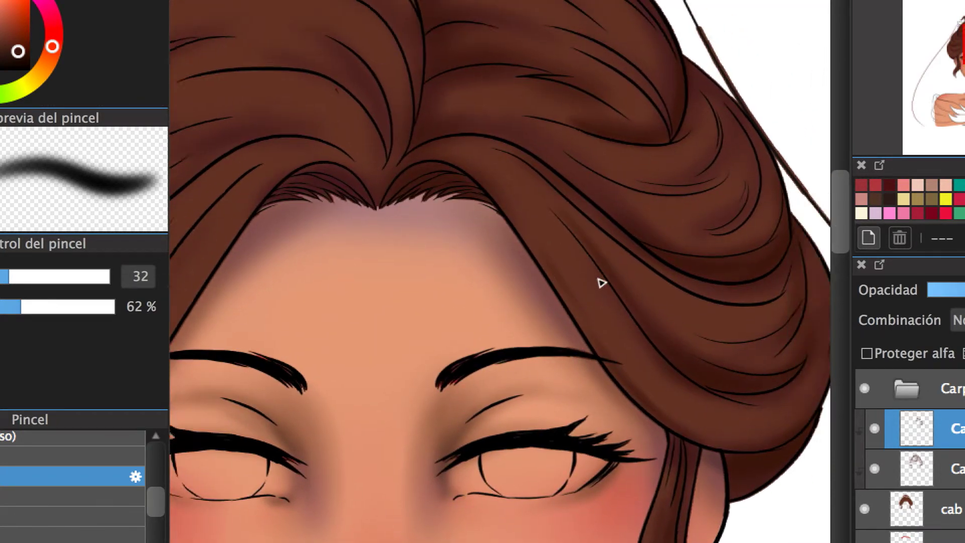
scroll(665, 192, "right", 4)
scroll(664, 191, "down", 1)
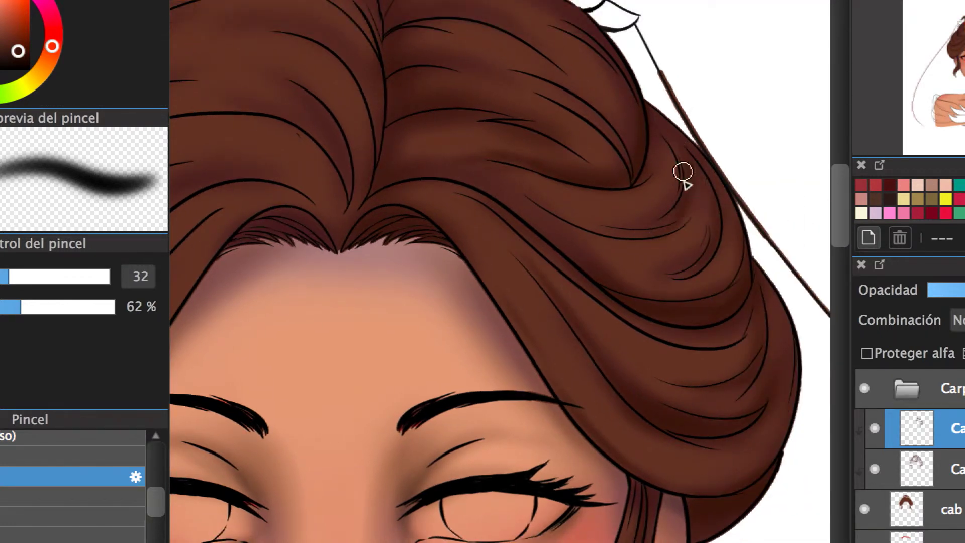
scroll(551, 217, "up", 3)
scroll(551, 217, "left", 4)
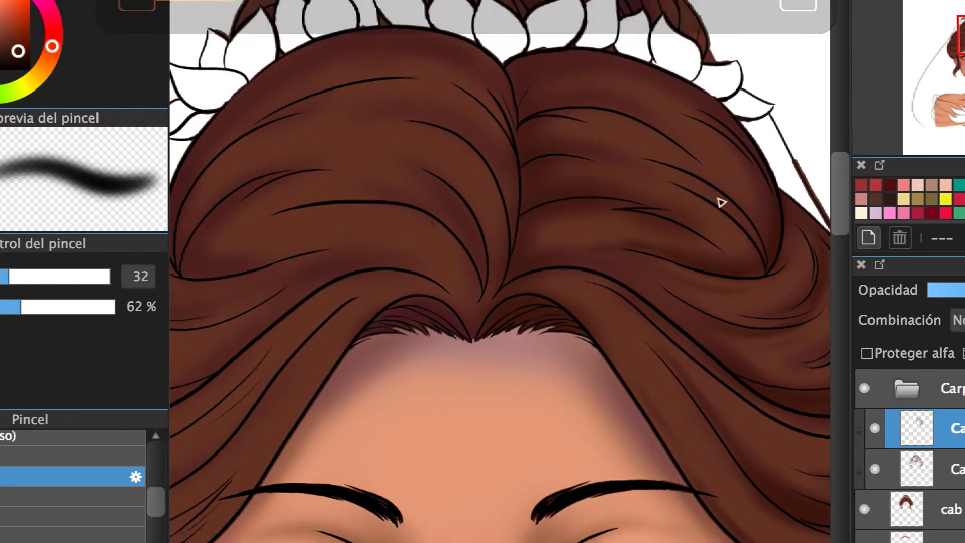
- Add fine shadow strokes beside the parting and along the strands of the top section on its left
scroll(729, 296, "left", 5)
scroll(704, 301, "down", 1)
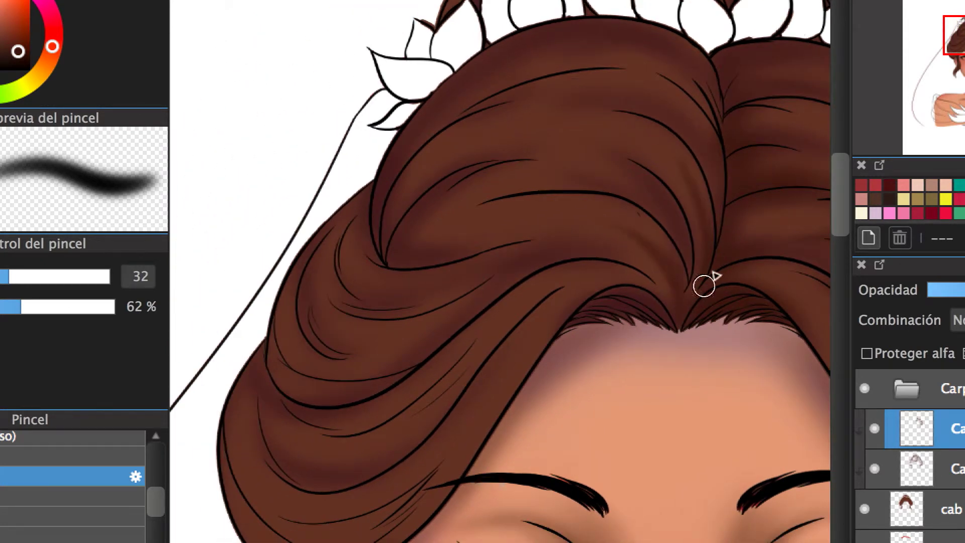
scroll(592, 220, "left", 2)
scroll(592, 220, "down", 1)
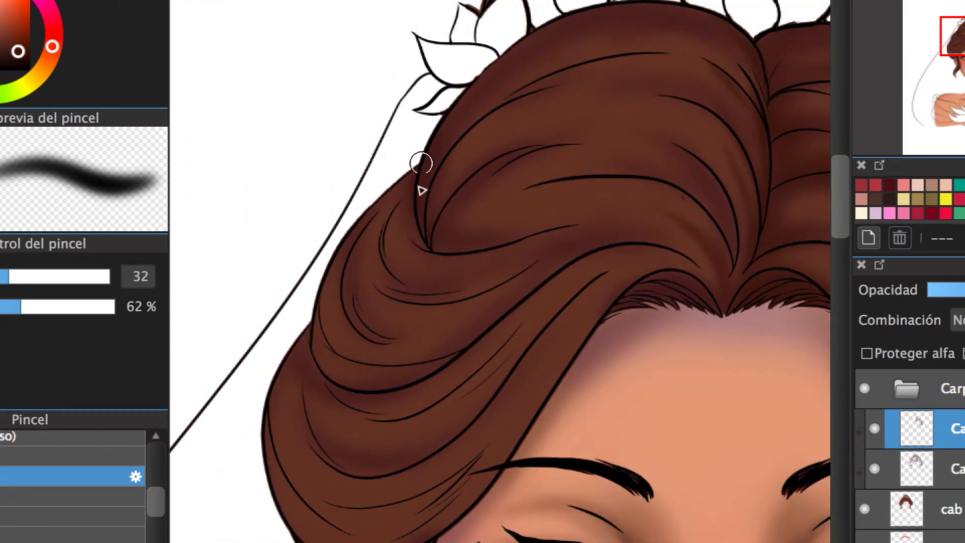
left_click_drag(562, 222, 437, 249)
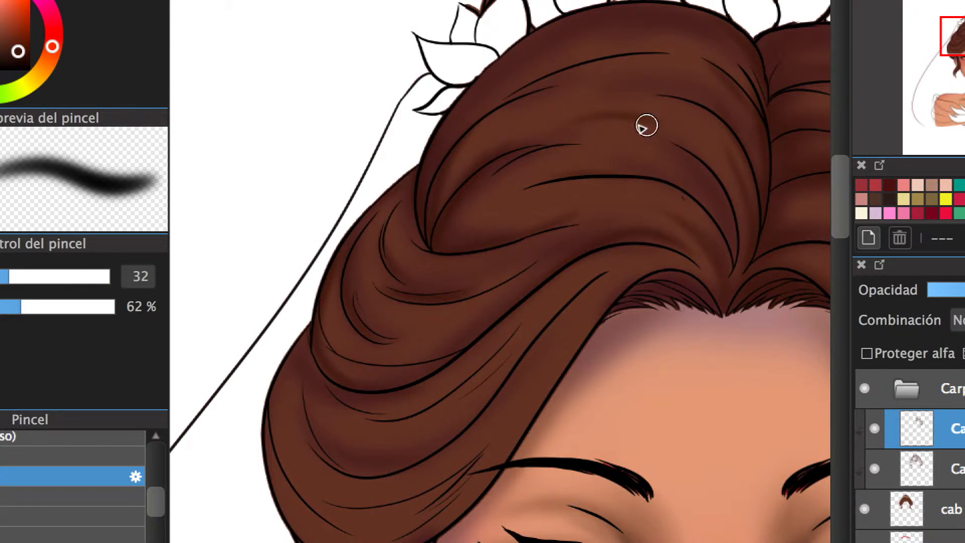
- Darken the creases of the side waves and front lock left of the parting with fine strokes
scroll(652, 40, "down", 4)
scroll(652, 41, "left", 2)
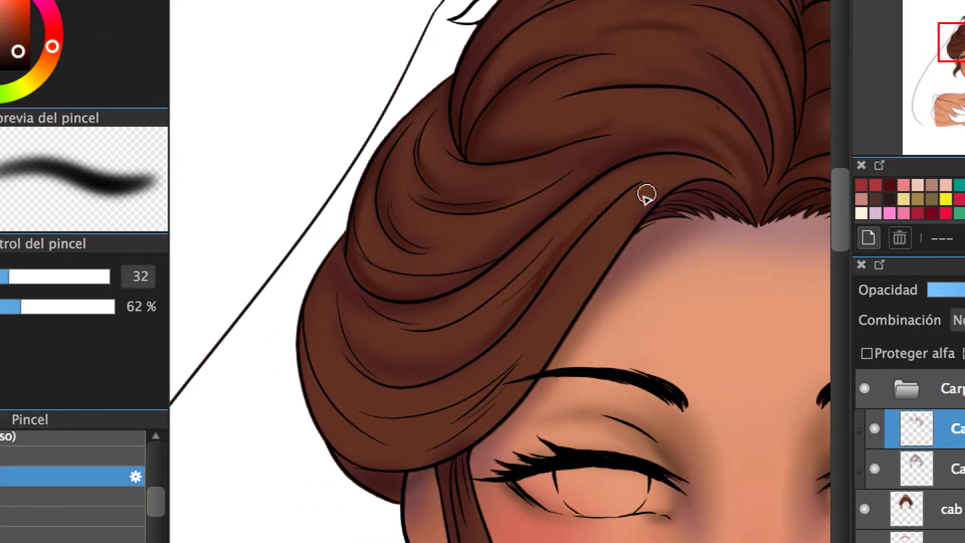
scroll(623, 214, "down", 3)
scroll(623, 214, "left", 4)
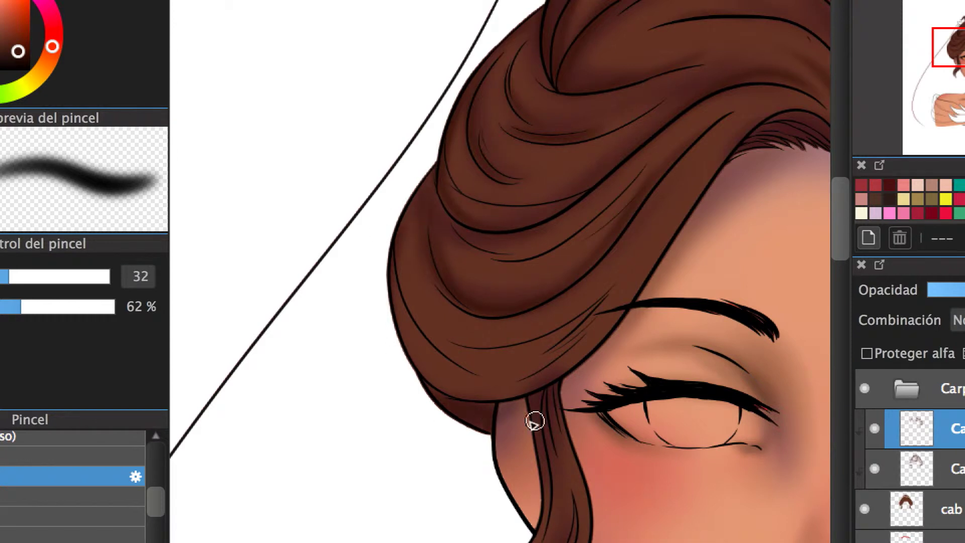
scroll(609, 283, "down", 2)
scroll(608, 283, "right", 3)
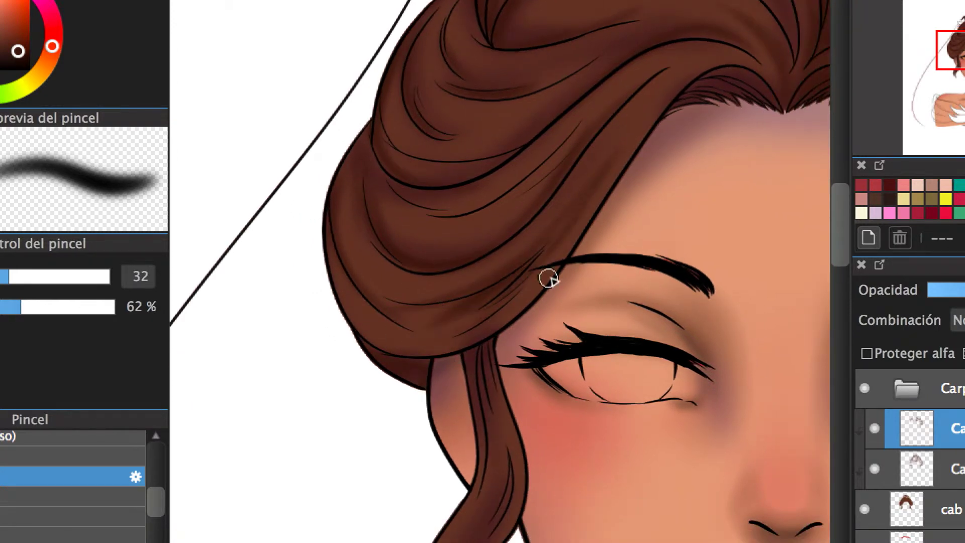
- Shade the loose strand of hair hanging beside the left ear down to its tips
scroll(378, 340, "down", 4)
scroll(378, 340, "left", 2)
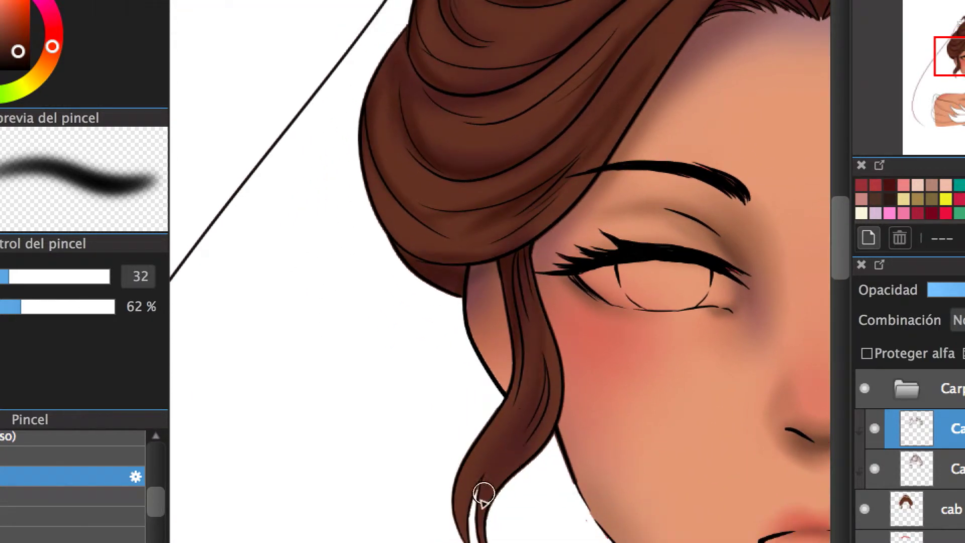
scroll(466, 510, "down", 5)
scroll(781, 62, "down", 1)
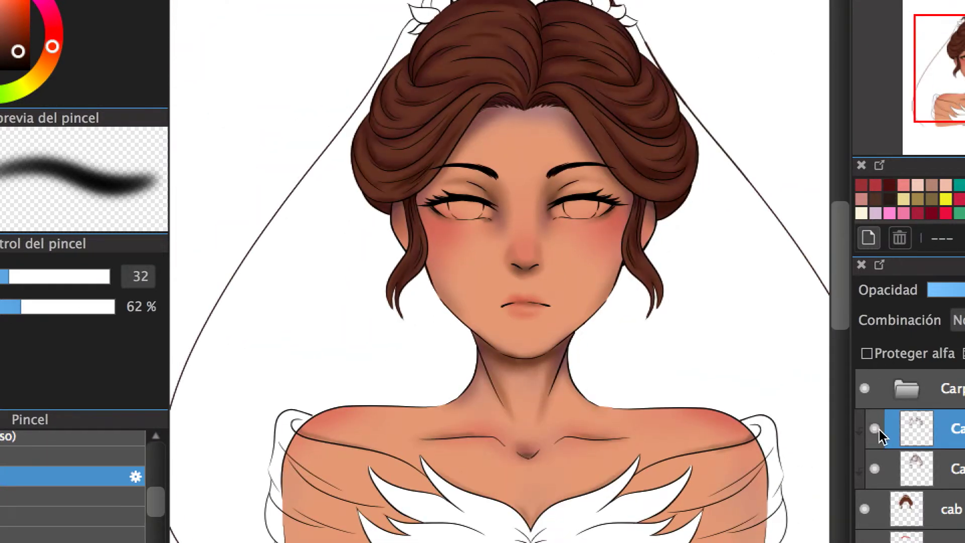
- Add fine dark shadows between the strands of the bun behind the flower crown
scroll(684, 215, "down", 1)
scroll(646, 60, "up", 8)
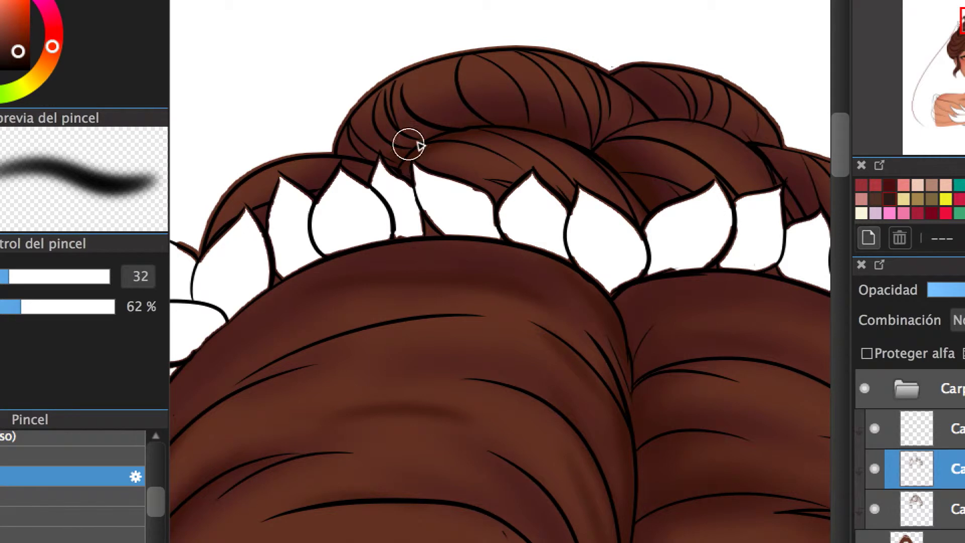
scroll(581, 86, "down", 2)
scroll(637, 207, "up", 2)
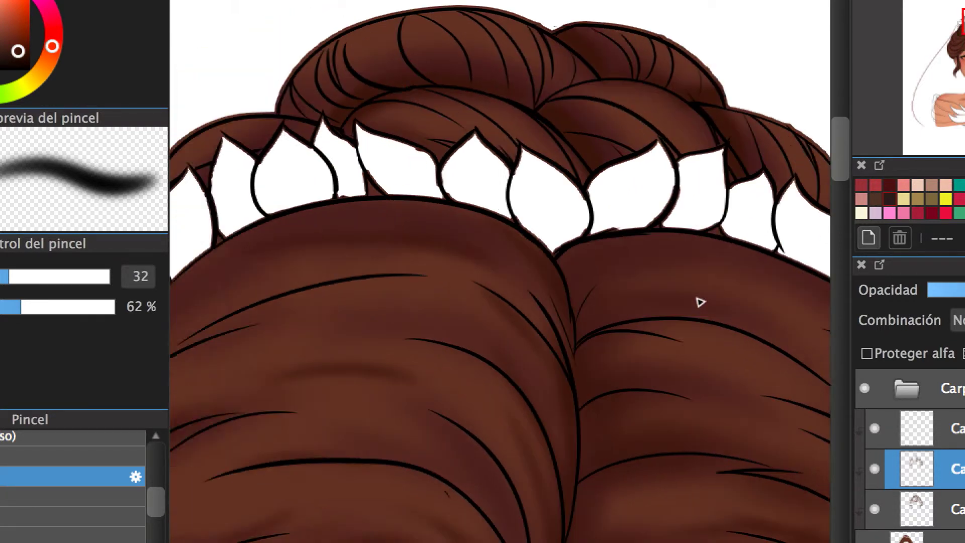
- Erase the brown spill around the flower crown's petals on the base hair layer with a size 70 eraser at 100 % opacity
scroll(523, 287, "left", 5)
scroll(522, 288, "down", 1)
key("e")
key("bracketleft")
key("bracketleft")
key("bracketleft")
key("bracketleft")
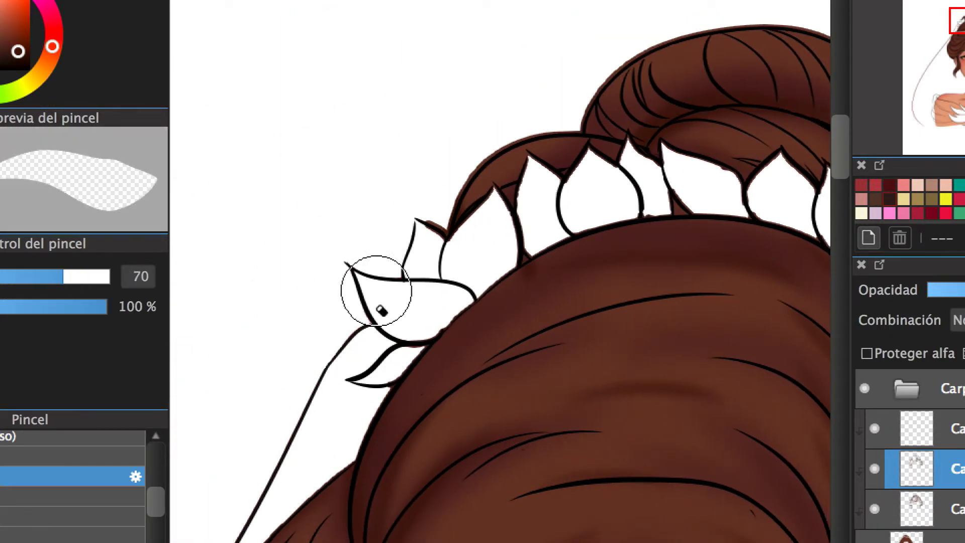
key("alt+bracketleft")
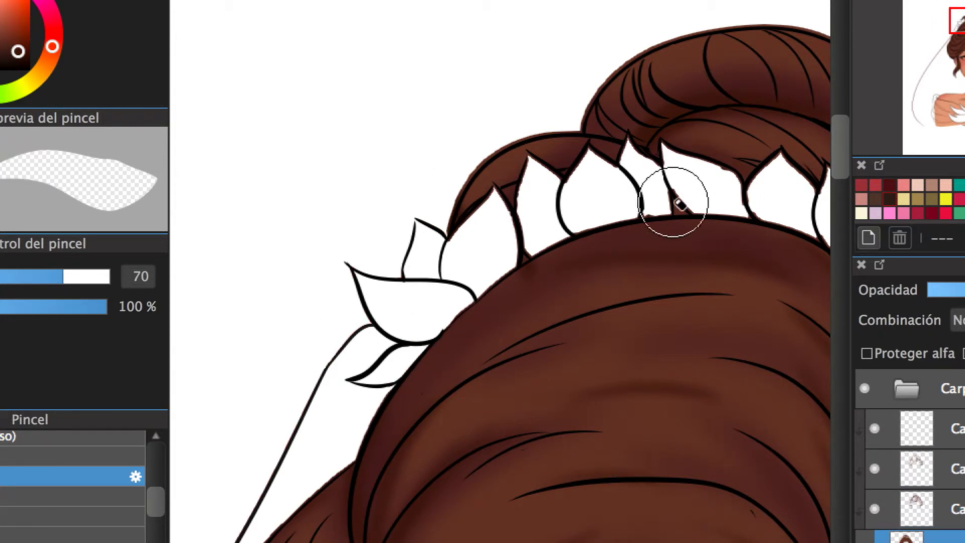
key("b")
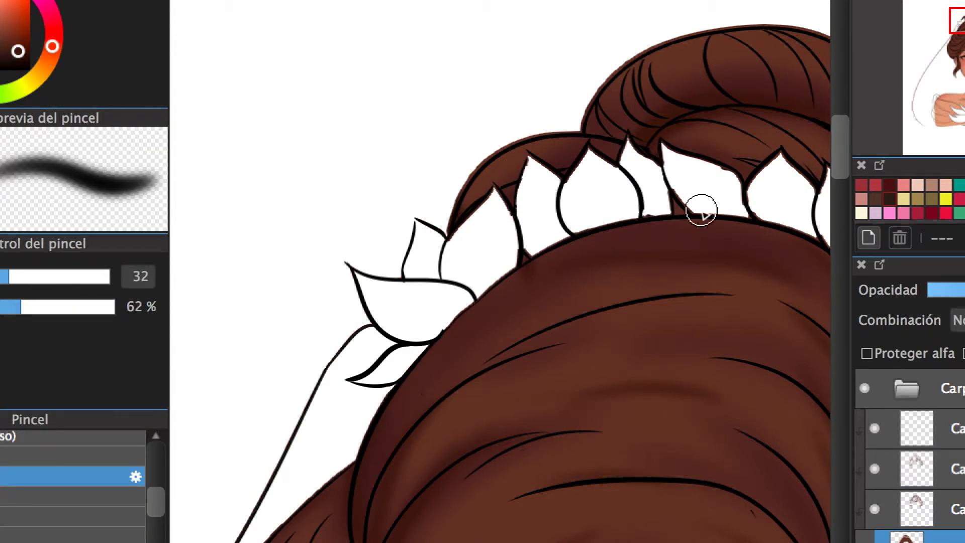
- Move the red toc layer above the hair layers, show it to check the flower crown, and hide it again
scroll(702, 209, "down", 1)
scroll(909, 453, "down", 3)
scroll(909, 452, "up", 1)
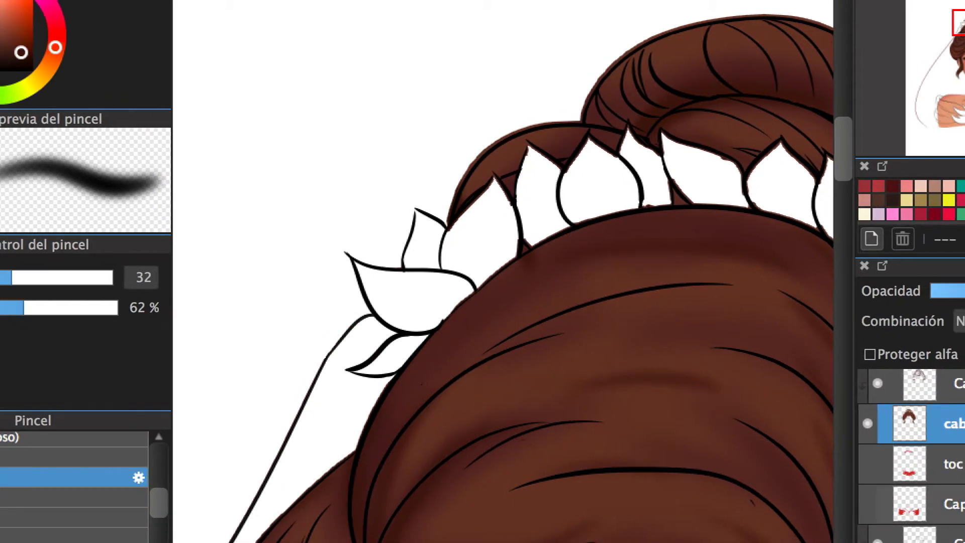
scroll(909, 452, "down", 3)
left_click(920, 429)
left_click(867, 429)
scroll(679, 384, "up", 10)
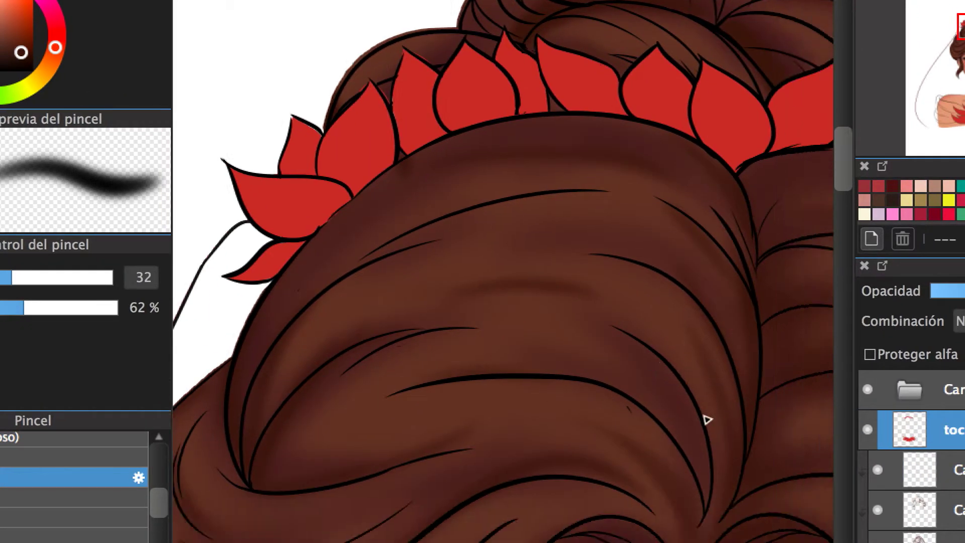
scroll(678, 383, "down", 10)
scroll(500, 293, "up", 3)
left_click(867, 429)
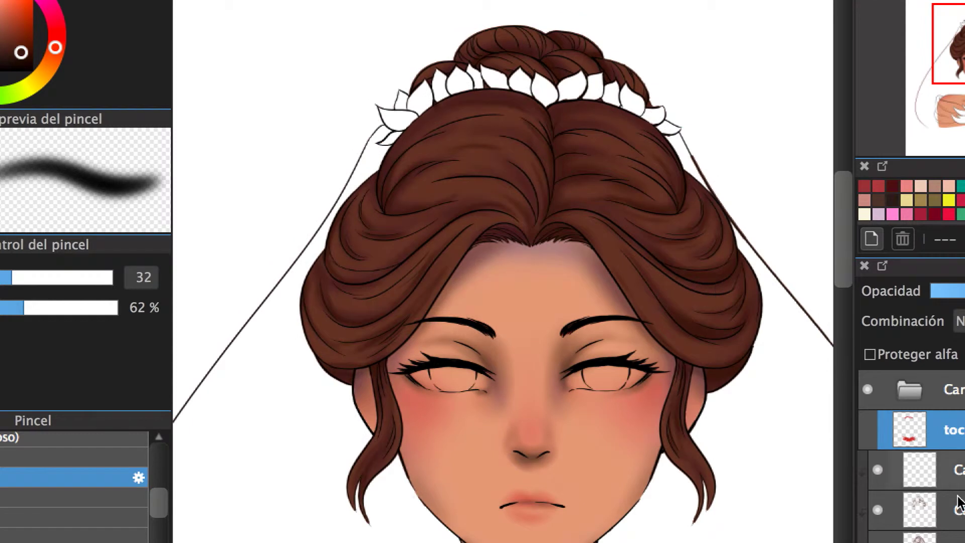
- Select the empty clipped hair layer and choose an orange-brown hue with the soft brush at size 133
left_click(919, 469)
left_click_drag(53, 49, 50, 63)
left_click(1, 9)
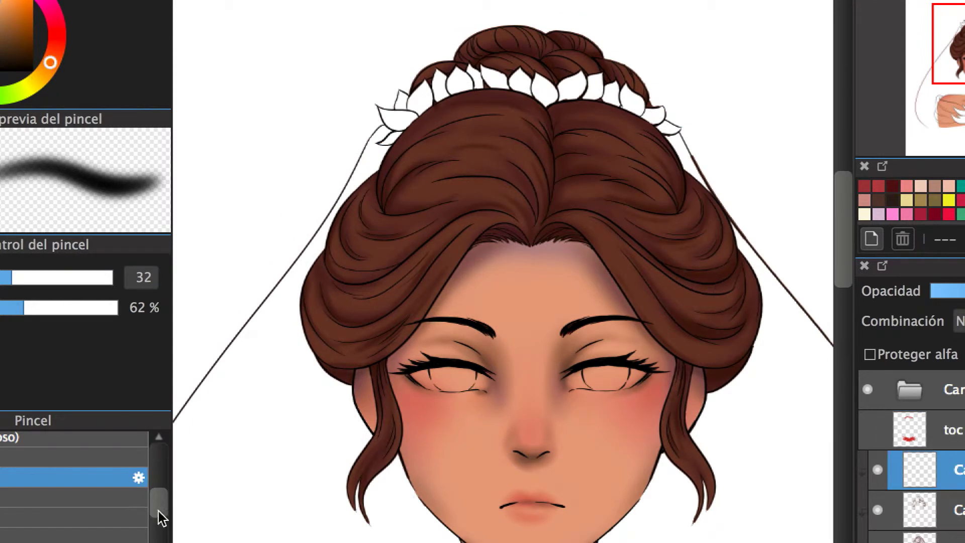
left_click_drag(88, 277, 108, 277)
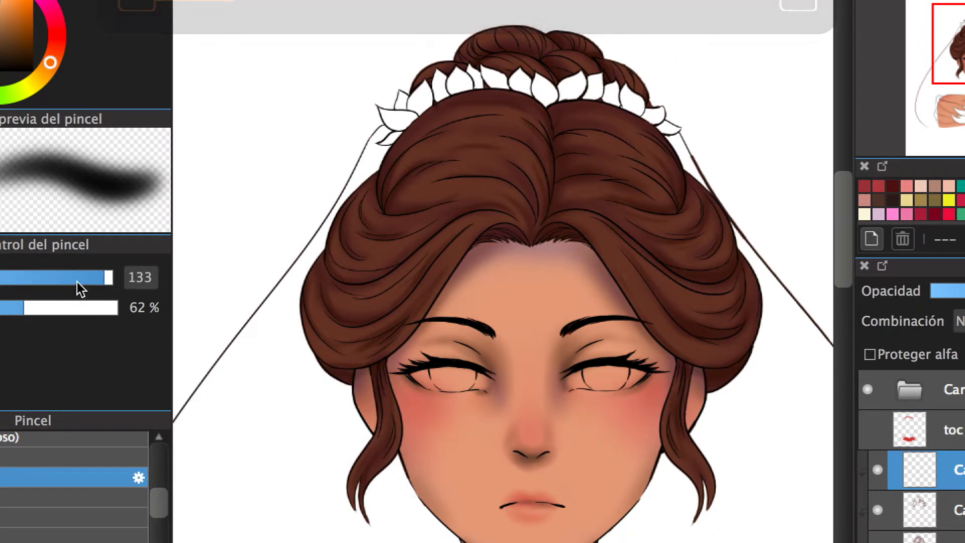
left_click(959, 321)
left_click(954, 342)
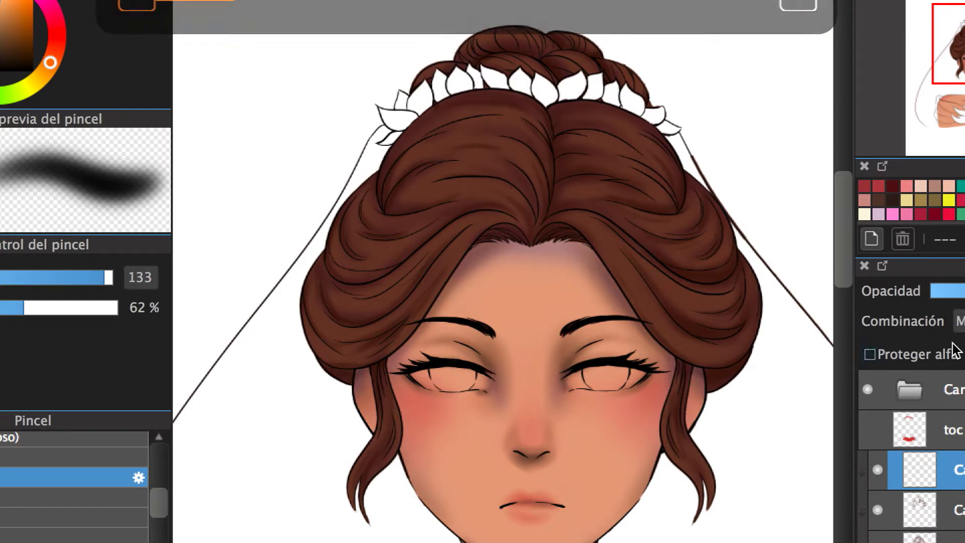
left_click(958, 320)
left_click(957, 301)
- Paint soft orange-brown highlights on the side waves and front lock right of the parting at 28 % opacity, using sizes 93 and 42
left_click_drag(11, 310, 1, 309)
left_click_drag(108, 277, 81, 277)
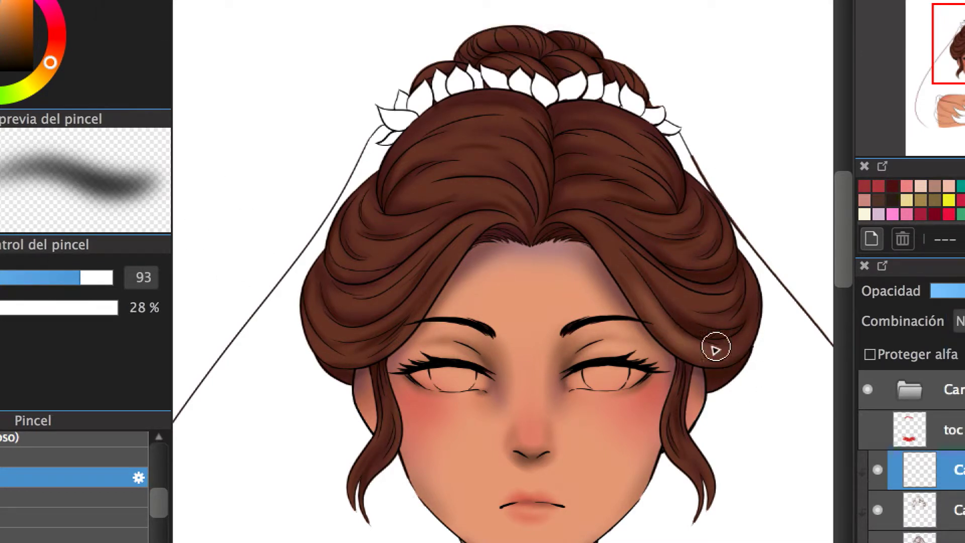
mouse_move(679, 236)
left_mouse_down()
mouse_move(732, 232)
mouse_move(695, 273)
mouse_move(728, 282)
left_mouse_up()
left_click_drag(80, 278, 36, 278)
mouse_move(694, 216)
left_mouse_down()
mouse_move(717, 258)
mouse_move(678, 266)
left_mouse_up()
left_click_drag(678, 339, 647, 291)
- Enlarge the brush to size 66 and highlight the top section right of the parting and all the waves left of it
scroll(663, 283, "up", 2)
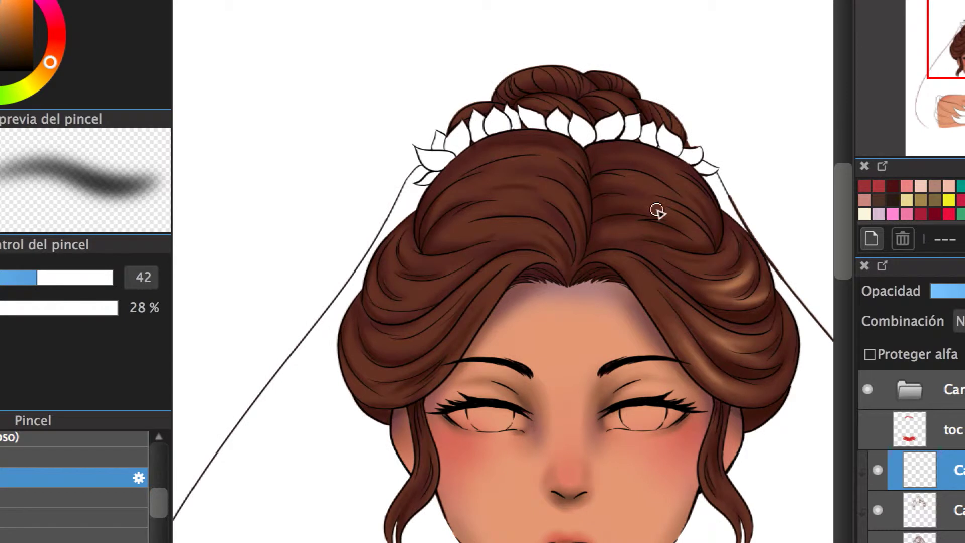
key("bracketright")
left_click_drag(709, 215, 619, 158)
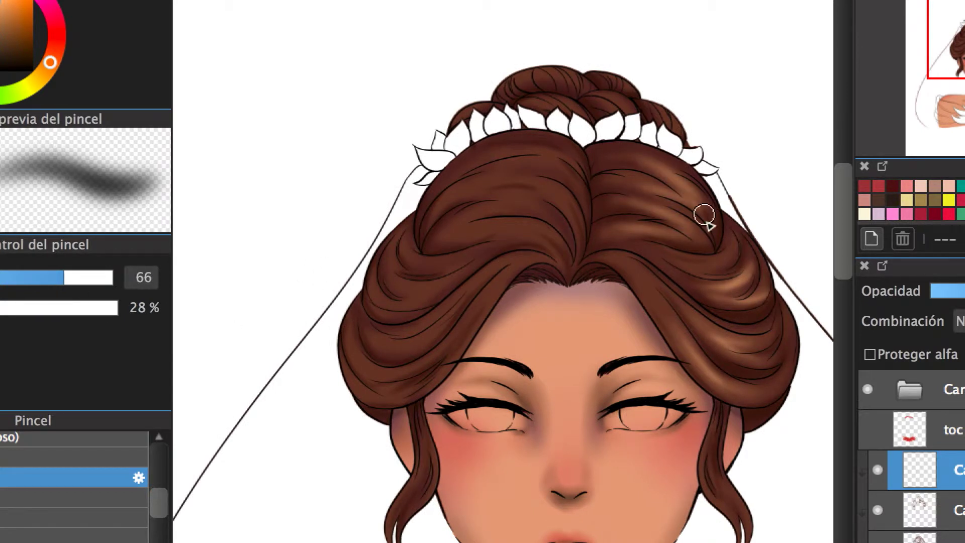
scroll(561, 239, "left", 3)
mouse_move(533, 341)
left_mouse_down()
mouse_move(517, 330)
mouse_move(442, 326)
mouse_move(597, 198)
mouse_move(610, 154)
left_mouse_up()
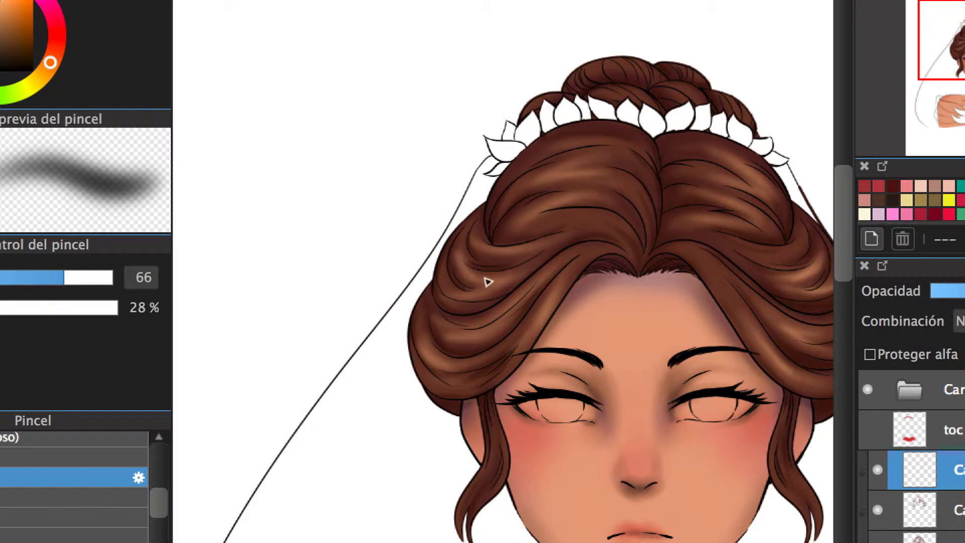
- Reduce the brush to size 40 and intensify the highlights along the hair waves
key("bracketleft")
key("bracketleft")
key("bracketleft")
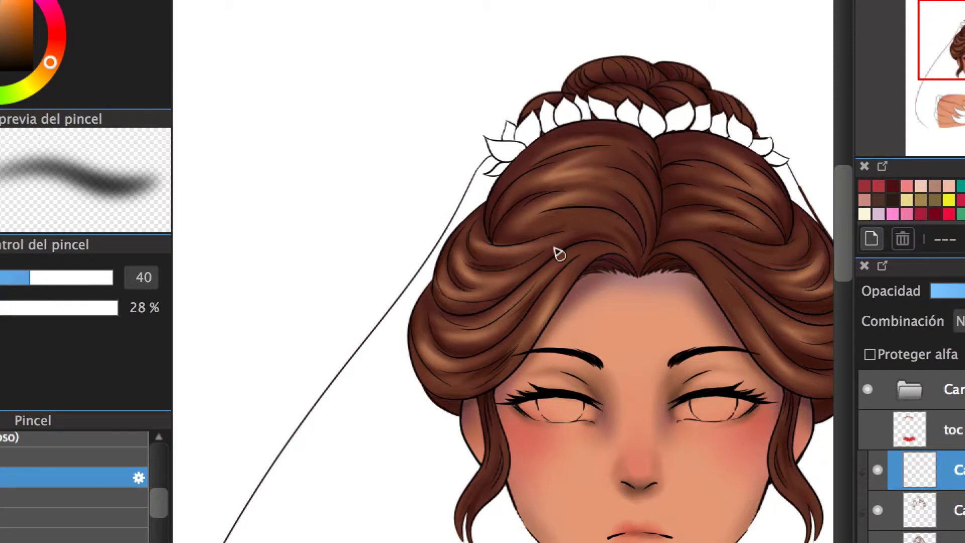
scroll(559, 254, "down", 5)
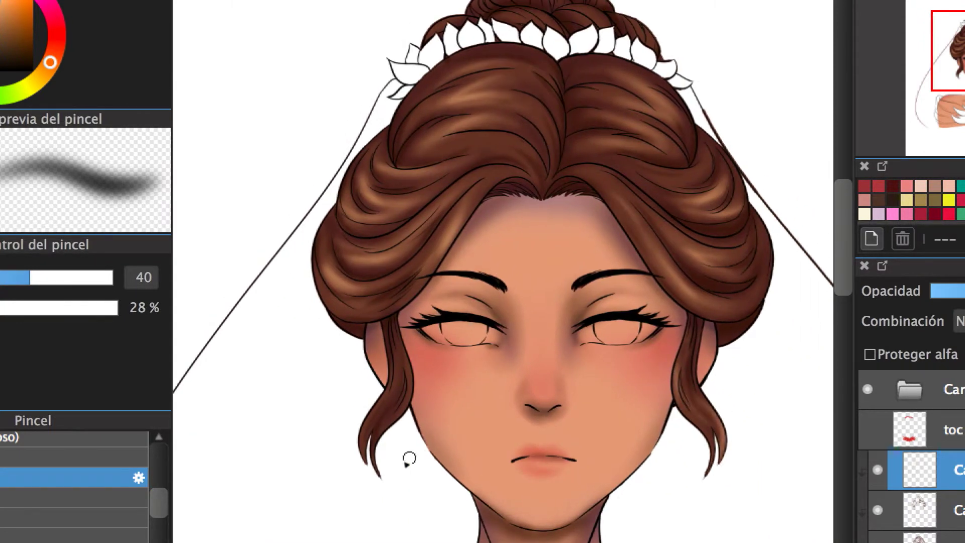
- Paint soft warm highlights along the coils of the hair bun above the crown
scroll(438, 405, "up", 3)
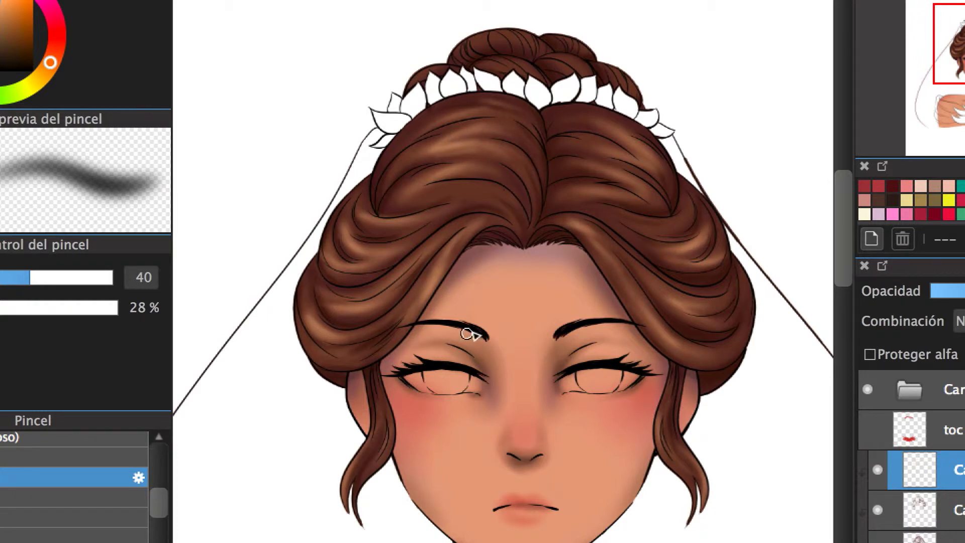
scroll(468, 334, "up", 6)
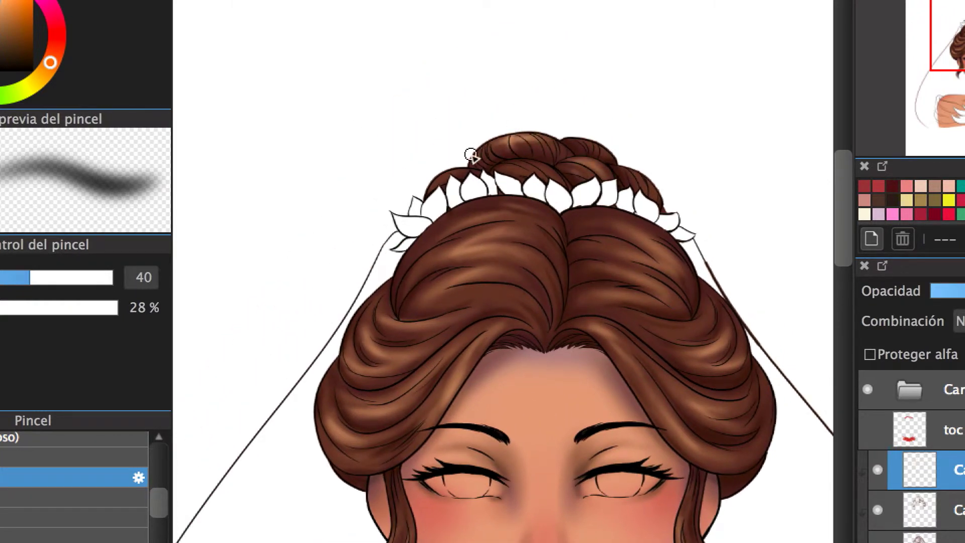
scroll(472, 174, "down", 9)
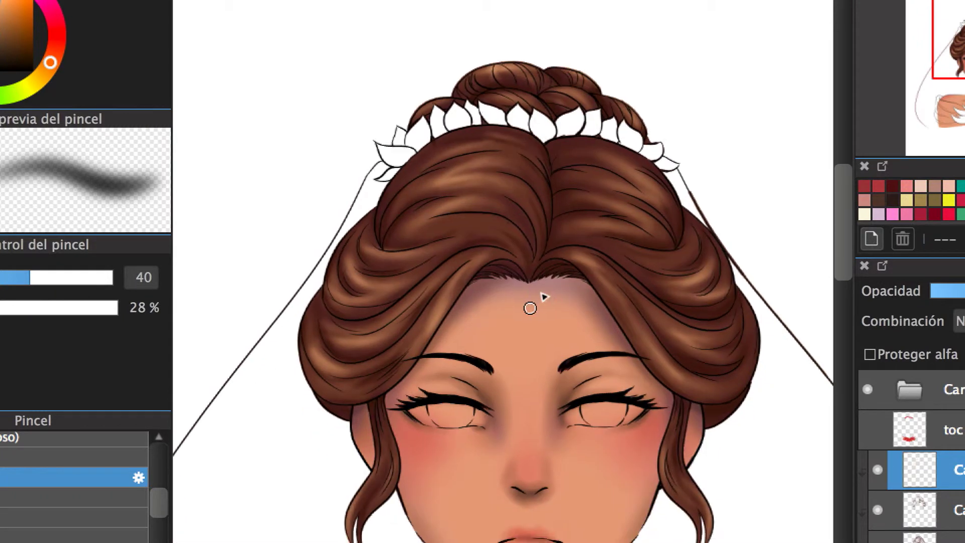
- Try different blending modes on the hair highlight layer
left_click(958, 321)
left_click(955, 452)
left_click(959, 320)
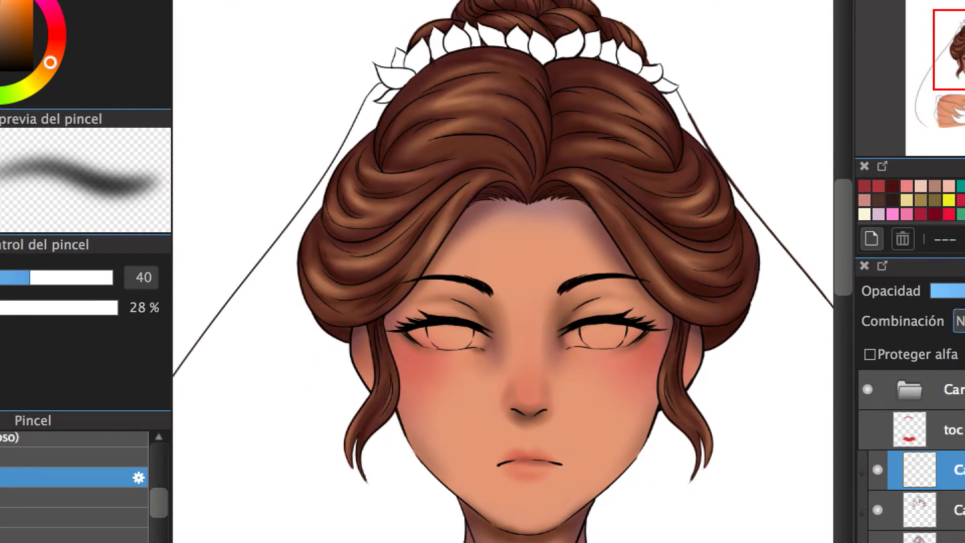
left_click(954, 352)
left_click(959, 321)
left_click(955, 281)
- Make the hidden crown and neckline ornament layer visible and select it
scroll(691, 327, "down", 5)
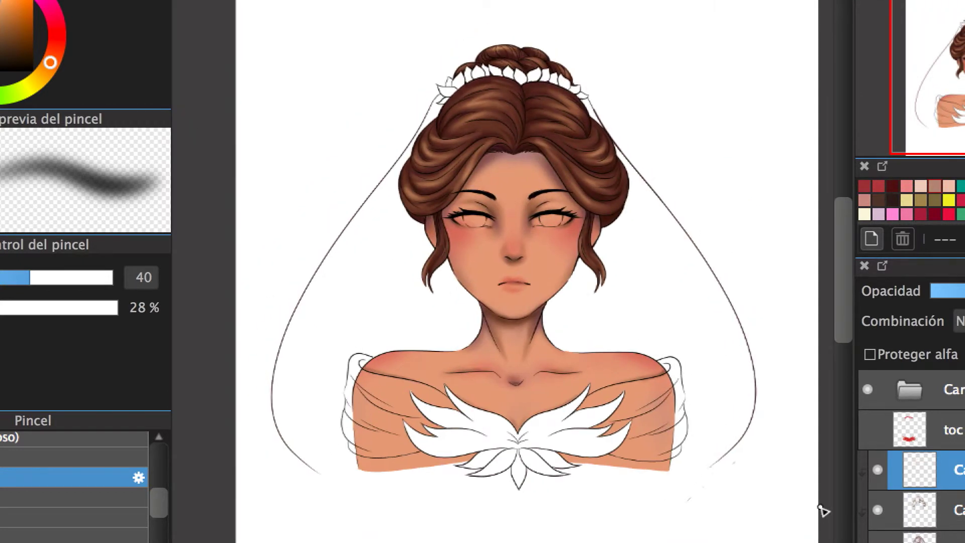
scroll(909, 452, "down", 3)
scroll(909, 452, "up", 3)
left_click(868, 425)
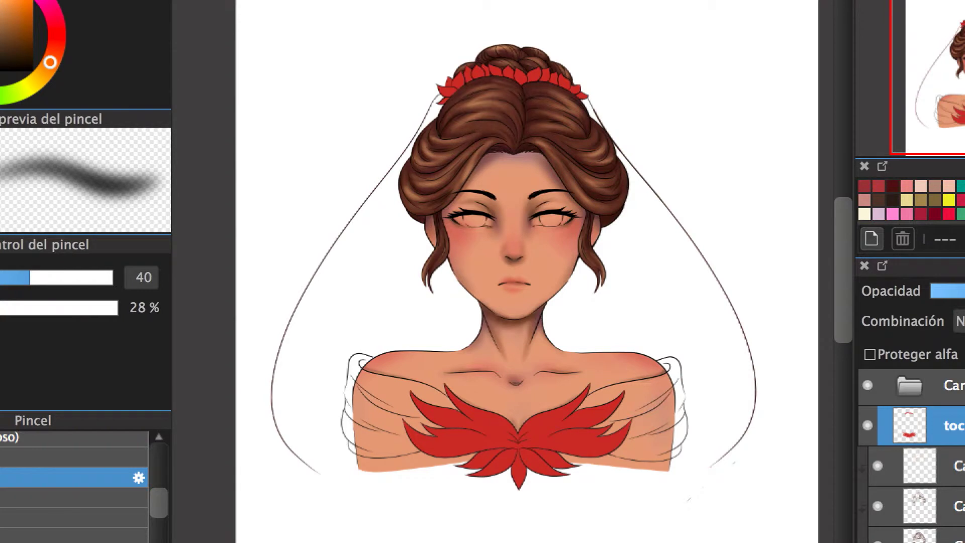
- Protect the layer's alpha and recolor the red crown and neckline ornament pale cream, using the hard brush at size 114 and the fill tool
scroll(80, 460, "up", 2)
left_click(80, 462)
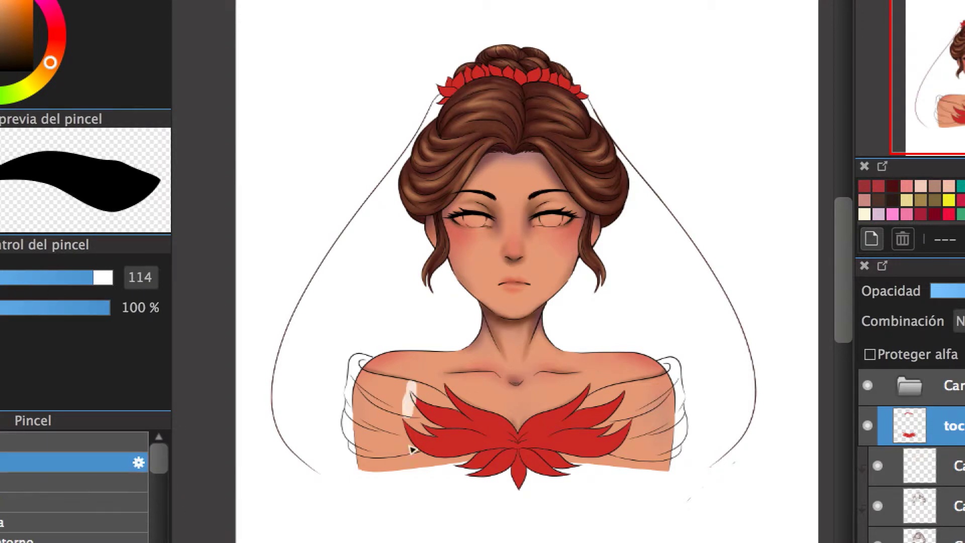
scroll(453, 463, "right", 1)
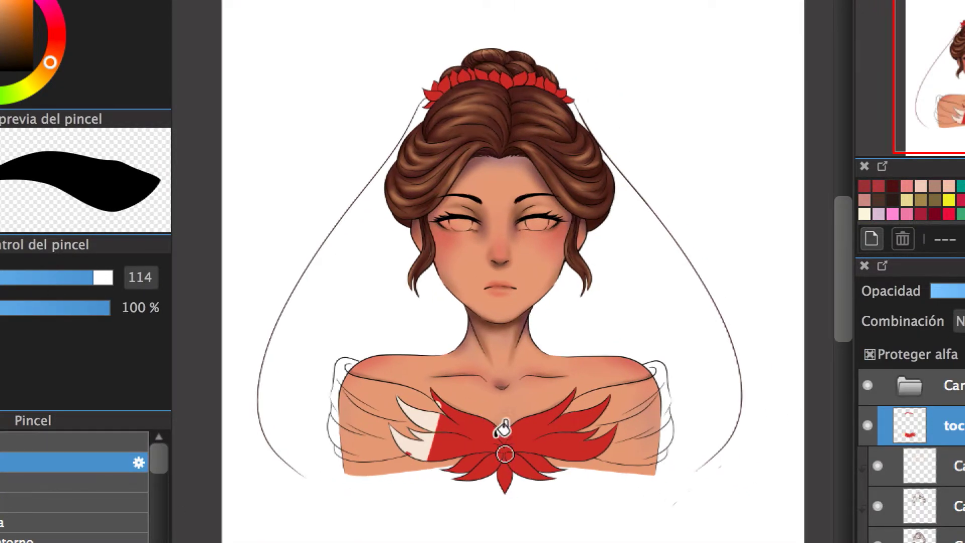
key("g")
left_click(413, 450)
left_click(514, 73)
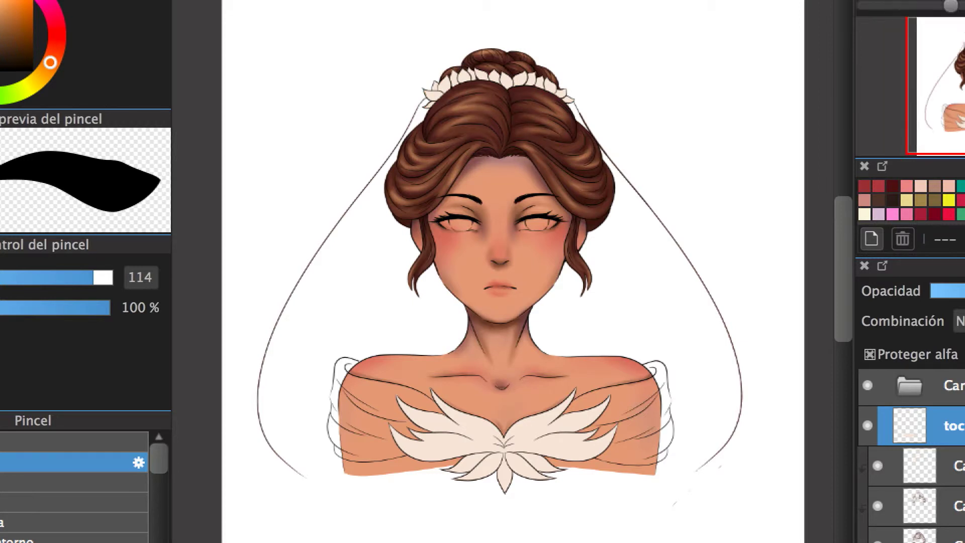
- Add a clipped layer above the crown base, choose a golden yellow and set the hard brush to size 32
scroll(603, 194, "up", 5)
scroll(603, 151, "up", 3)
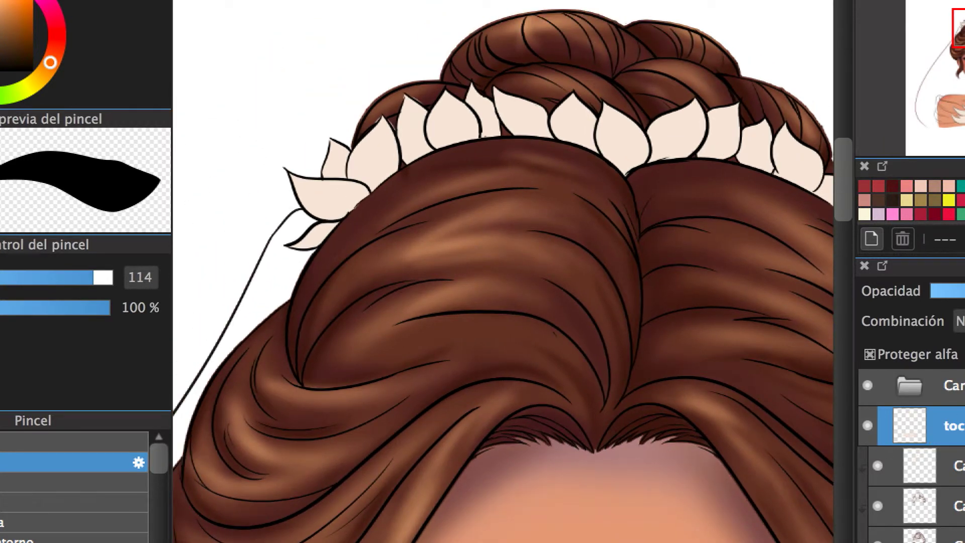
key("ctrl+shift+n")
left_click(15, 5)
left_click(44, 73)
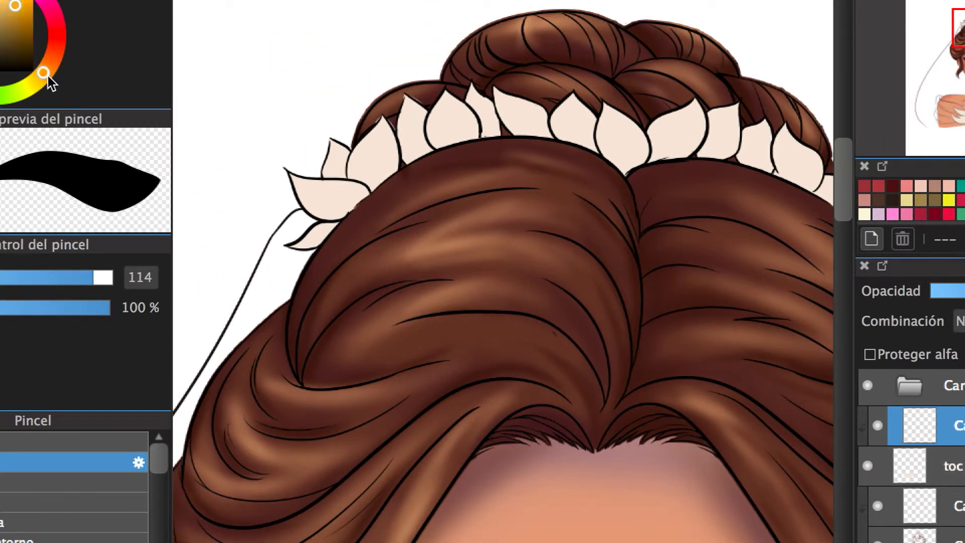
left_click_drag(94, 277, 43, 279)
- Try coloring single crown petals golden yellow by hand with the hard brush, and undo the strokes
scroll(545, 156, "up", 3)
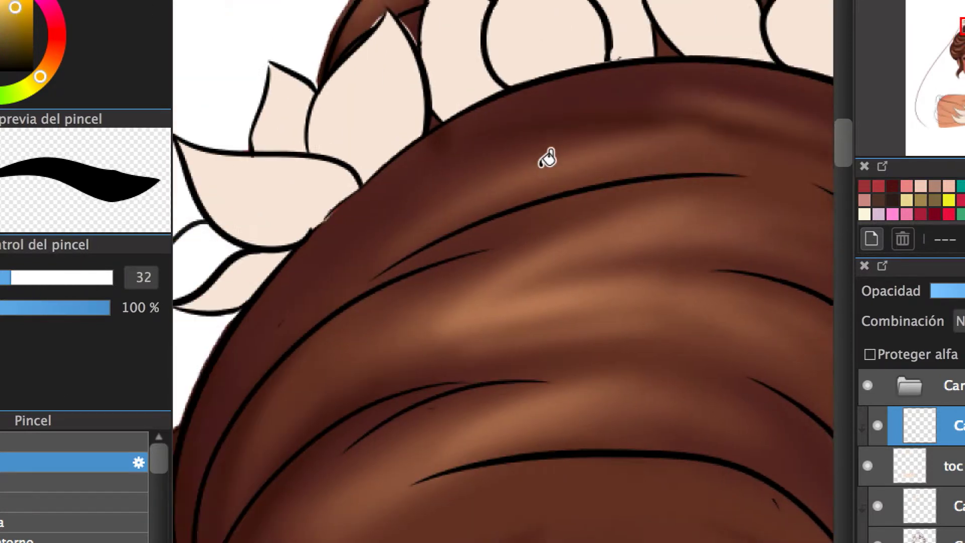
scroll(547, 216, "down", 5)
mouse_move(537, 222)
left_mouse_down()
mouse_move(552, 179)
mouse_move(550, 223)
mouse_move(574, 209)
left_mouse_up()
left_click_drag(548, 197, 563, 221)
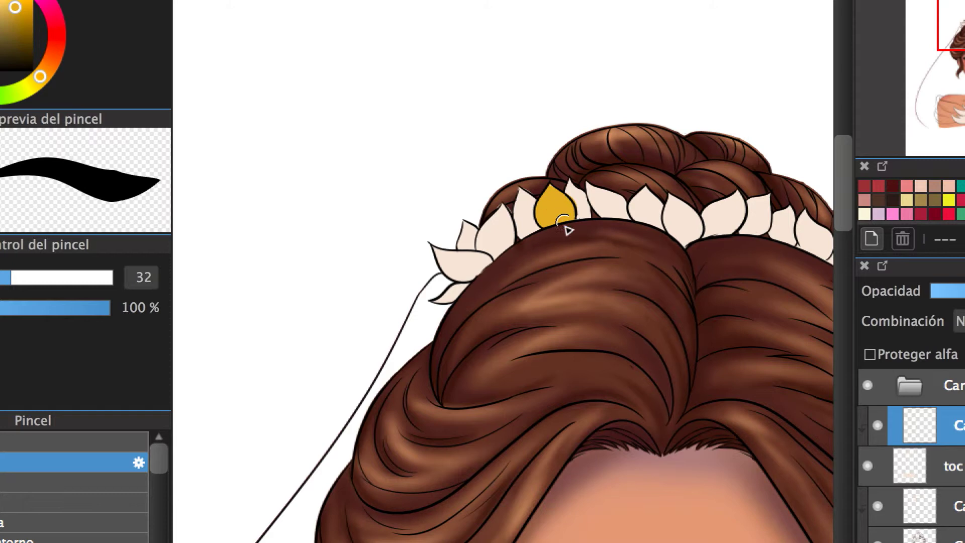
left_click_drag(483, 251, 500, 213)
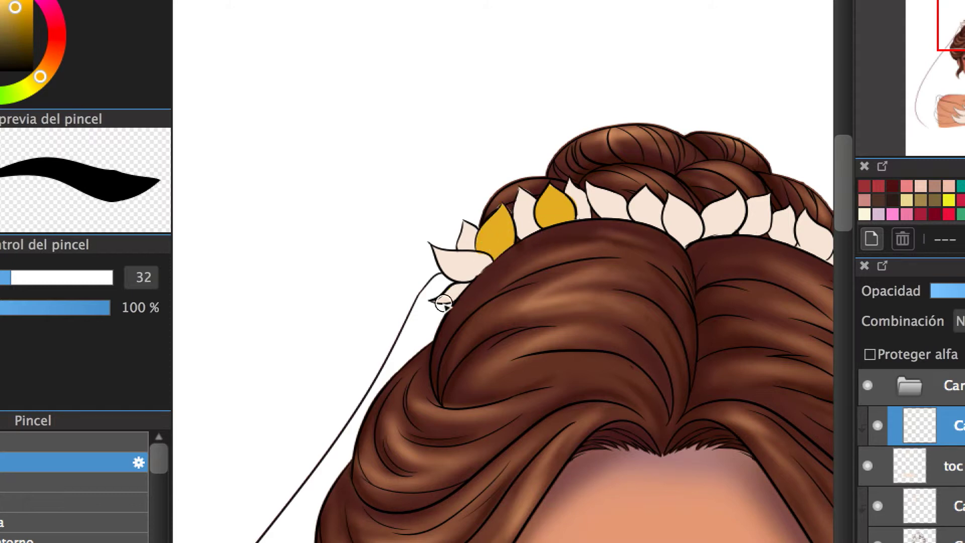
key("super+z")
key("super+z")
key("super+z")
key("super+z")
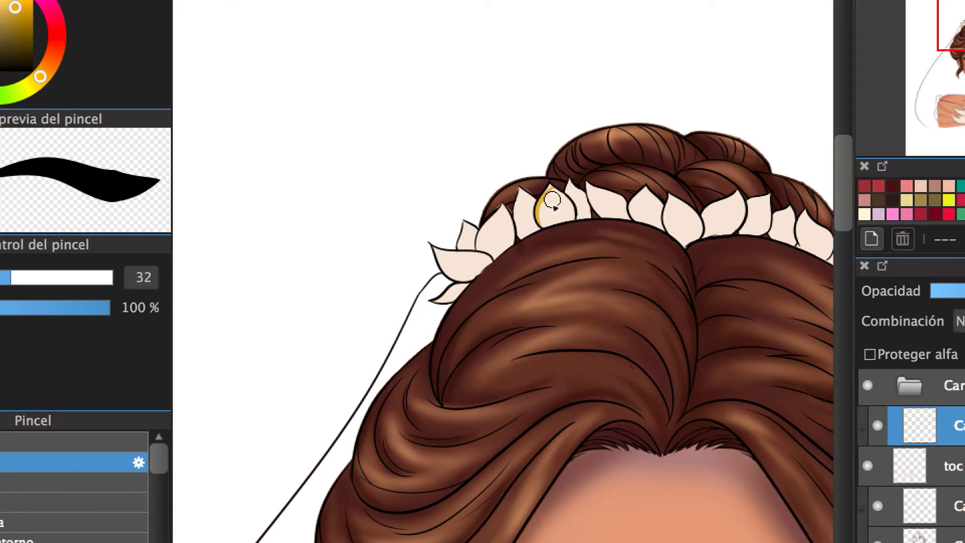
key("super+z")
scroll(555, 248, "down", 5)
scroll(555, 247, "right", 5)
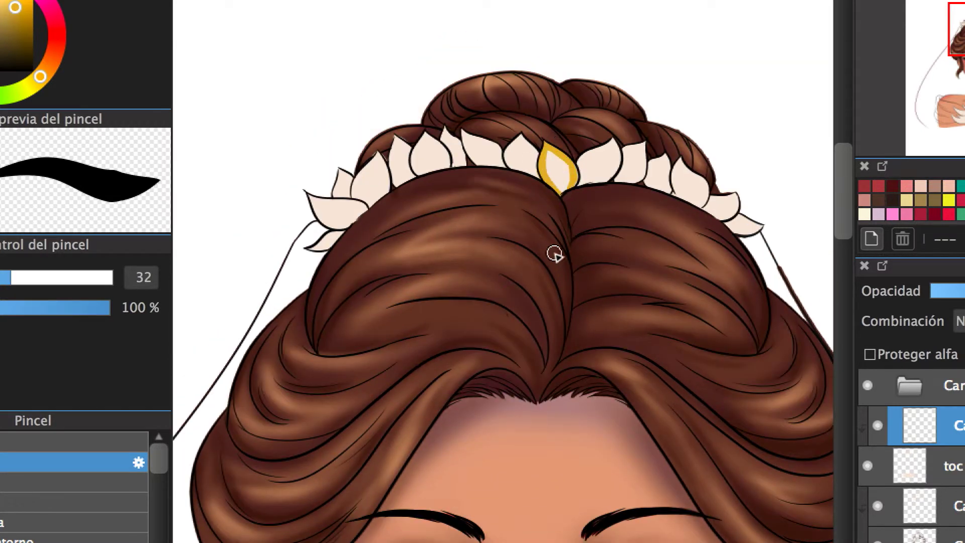
key("super+z")
key("super+z")
- Fill the clipped layer with golden yellow and add another clipped layer above it
key("g")
left_click(573, 177)
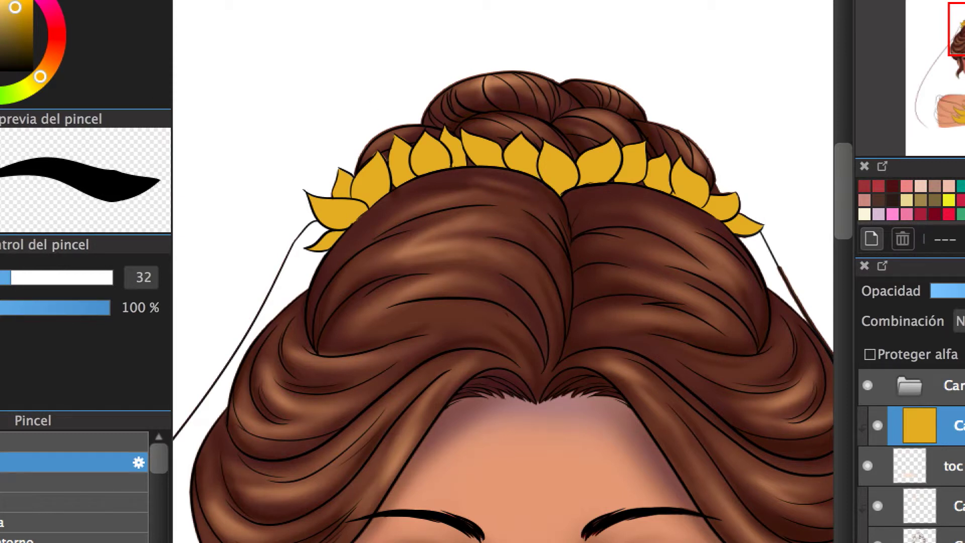
key("super+shift+n")
- Shade the crown petals with soft dark golden-brown strokes at 28 % opacity, reducing the brush from size 40 to 28
left_click(8, 23)
scroll(100, 498, "down", 2)
left_click(118, 502)
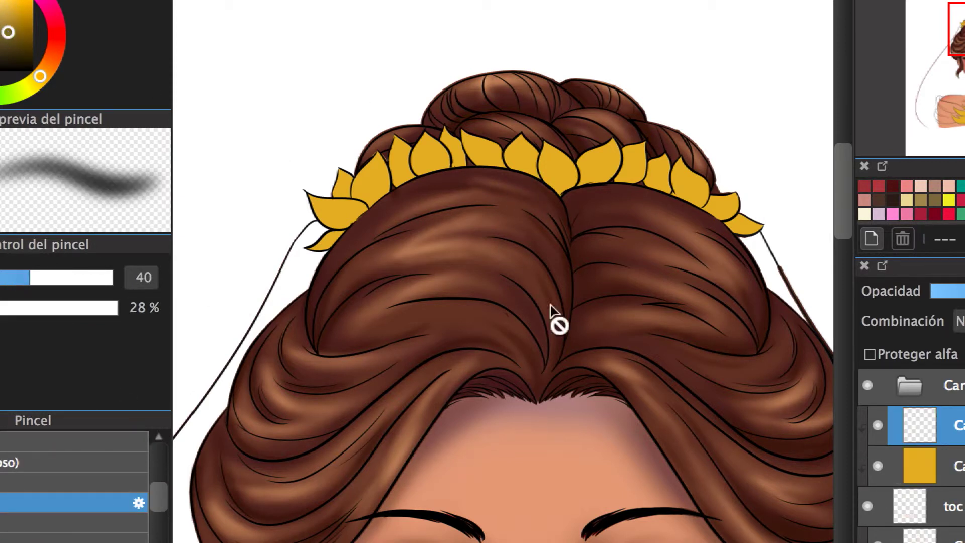
left_click(879, 426)
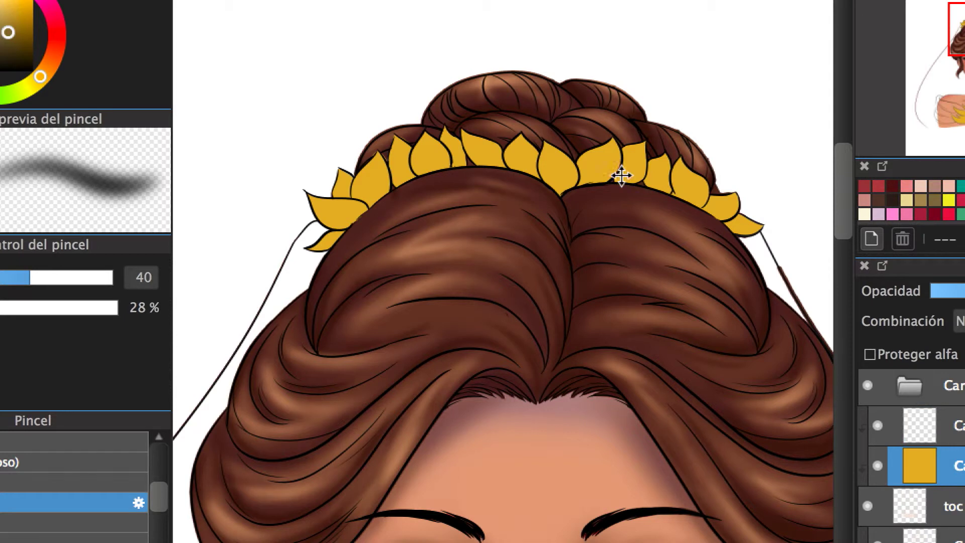
left_click_drag(510, 141, 528, 179)
left_click_drag(586, 133, 610, 181)
left_click_drag(623, 146, 637, 181)
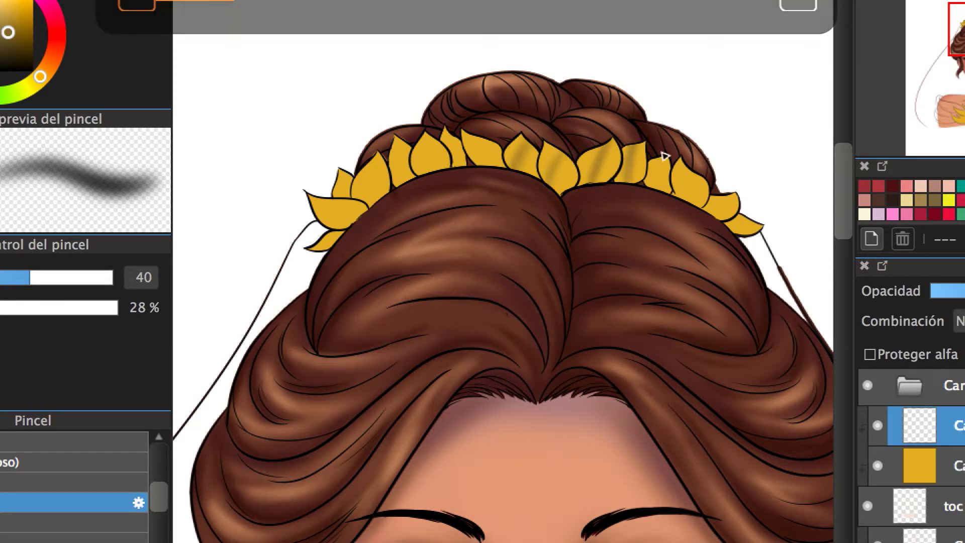
left_click_drag(30, 277, 3, 278)
left_click_drag(701, 208, 681, 161)
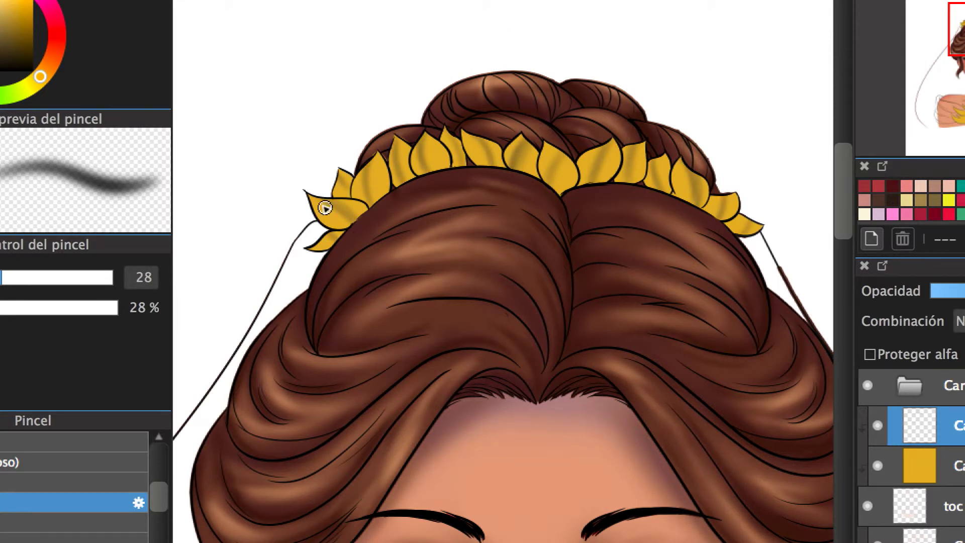
- Add a clipped layer above the shadows, change its blending mode and paint bright metallic highlights on the crown petals
key("ctrl+shift+n")
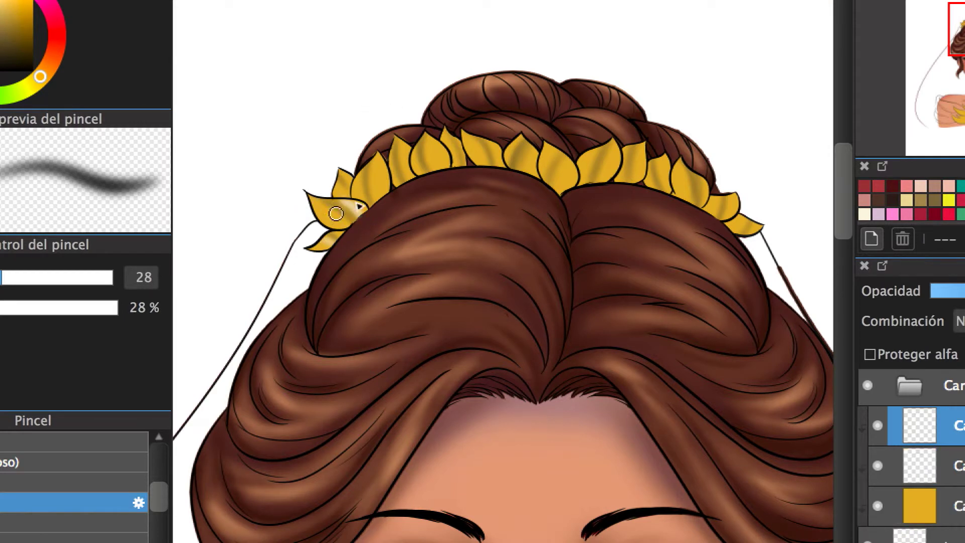
left_click_drag(349, 195, 438, 174)
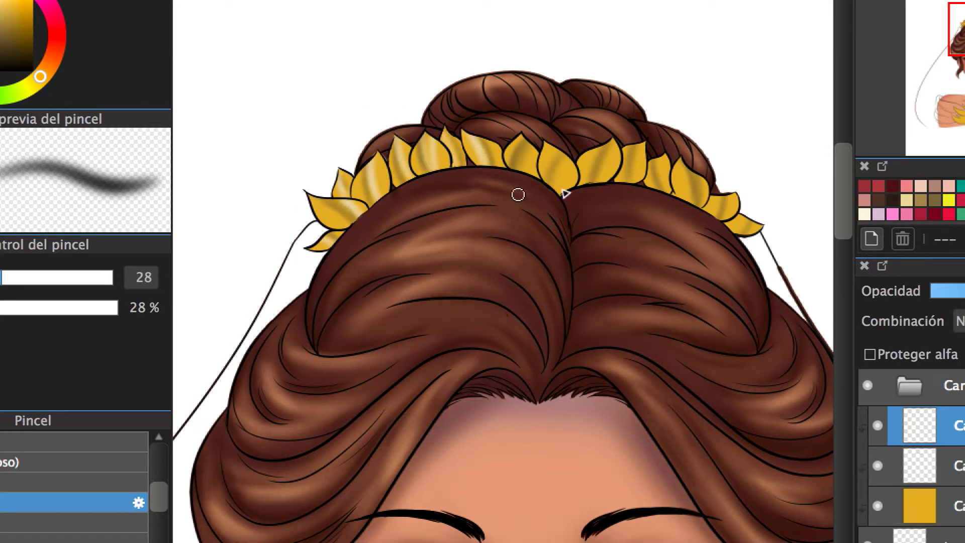
key("ctrl+minus")
left_click_drag(437, 208, 455, 182)
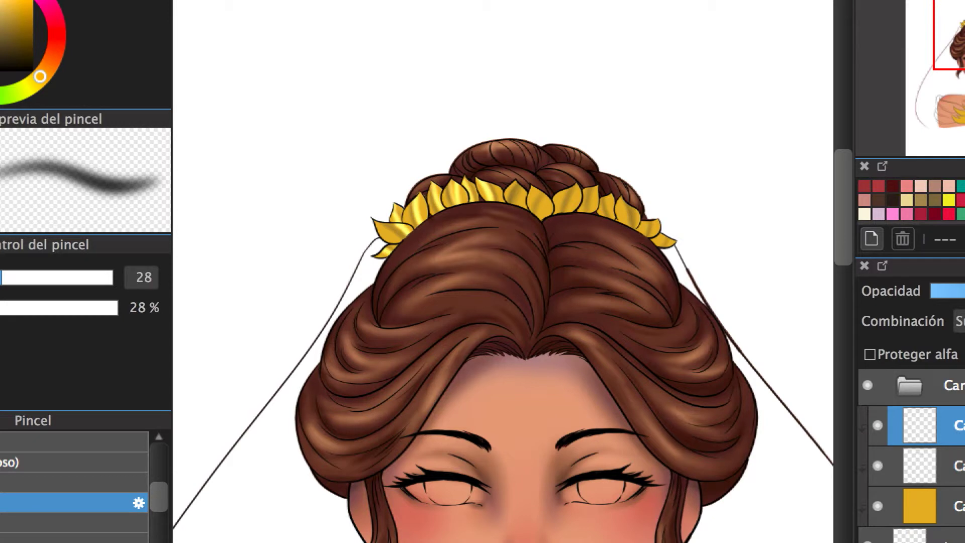
left_click_drag(536, 210, 543, 185)
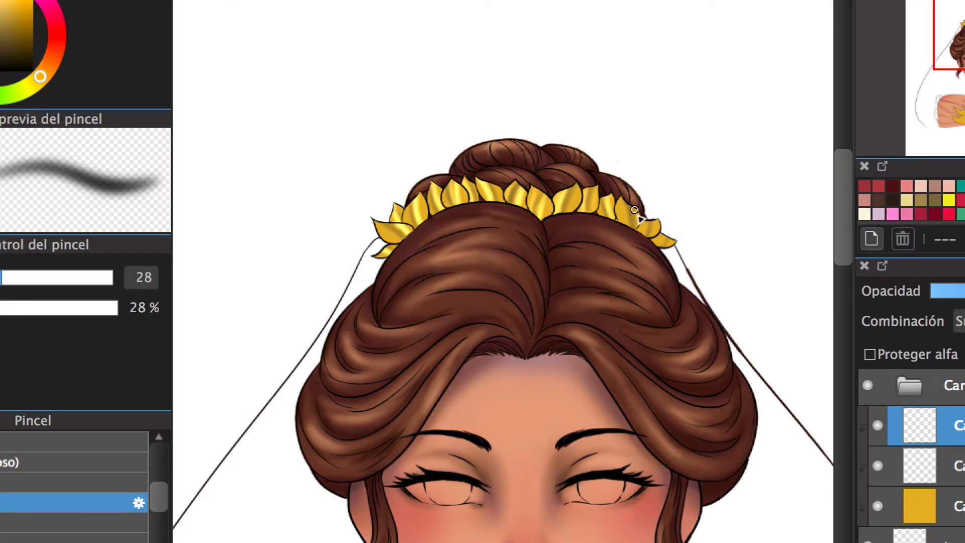
- Select the clipped shadow layer beneath the highlights to work on the neckline ornament
scroll(666, 237, "down", 10)
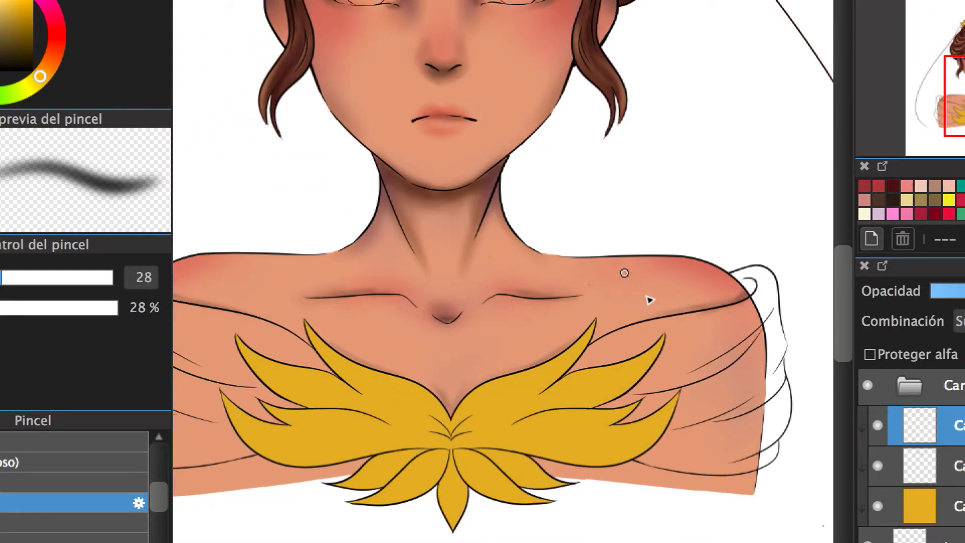
scroll(638, 372, "up", 2)
scroll(642, 387, "down", 3)
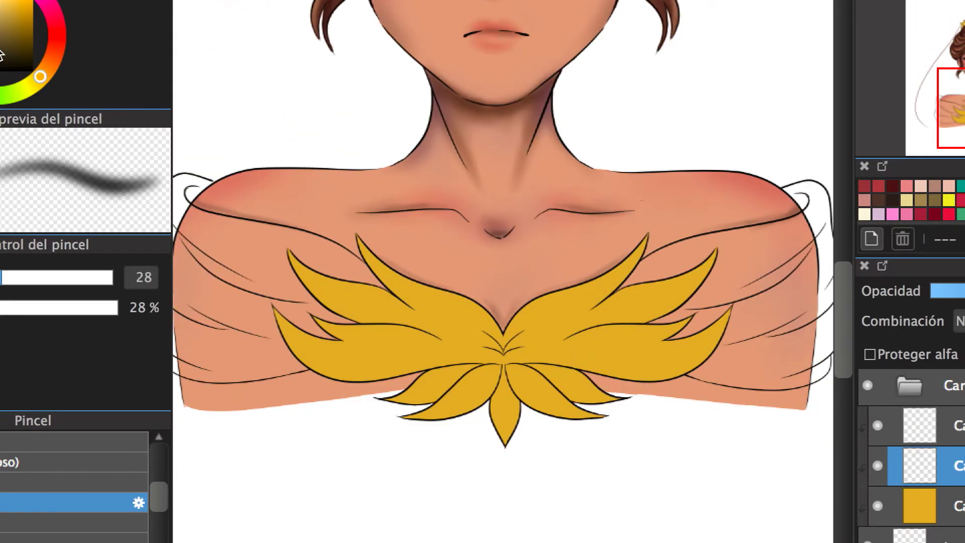
- Try a soft shadow stroke on the ornament's lower leaves with the brush enlarged to size 66
key("bracketright")
mouse_move(526, 371)
left_mouse_down()
mouse_move(550, 412)
mouse_move(538, 400)
mouse_move(586, 405)
left_mouse_up()
key("ctrl+z")
key("ctrl+z")
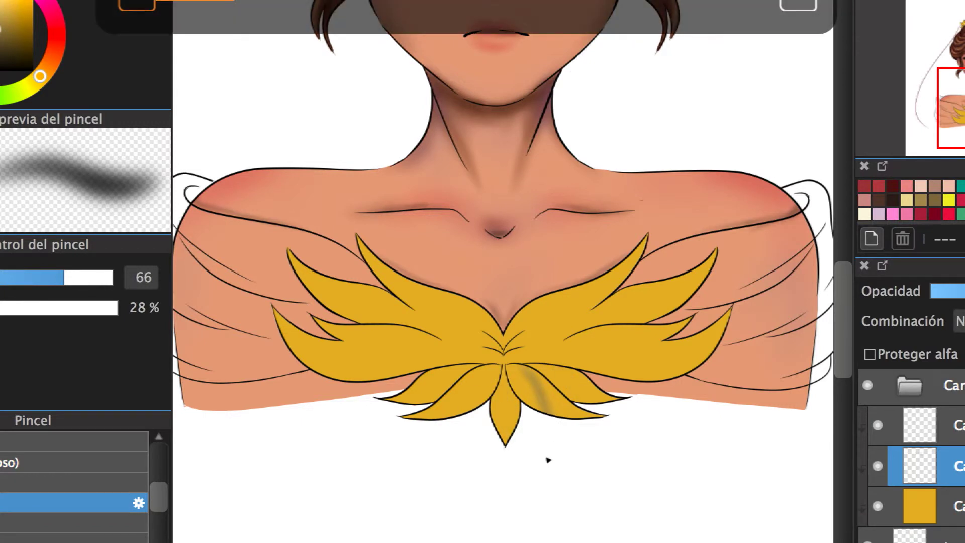
- Reduce the soft brush to size 35 at 25 % opacity and paint shadow bands across the ornament's five lower leaves
key("bracketleft")
key("bracketleft")
key("bracketleft")
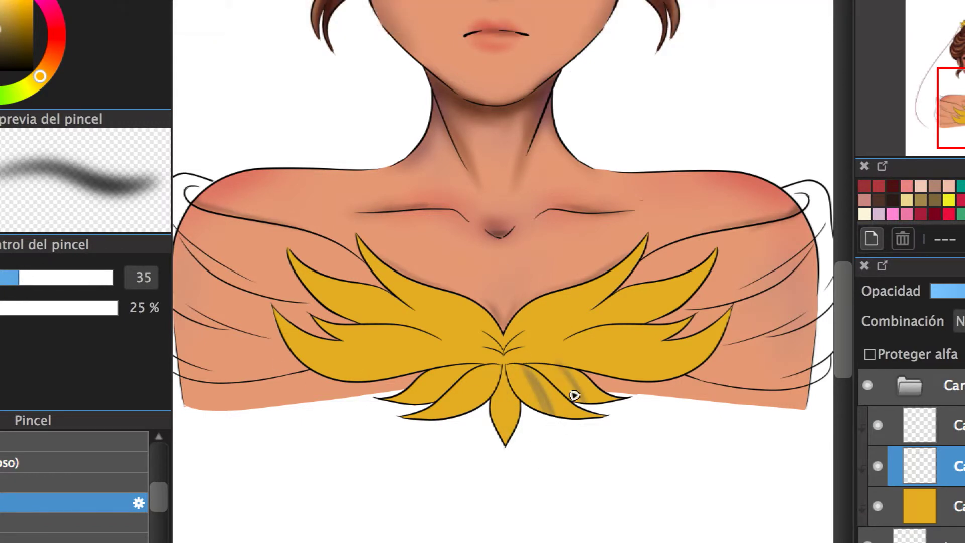
left_click_drag(506, 426, 495, 362)
mouse_move(498, 359)
left_mouse_down()
mouse_move(463, 444)
mouse_move(474, 380)
mouse_move(442, 377)
left_mouse_up()
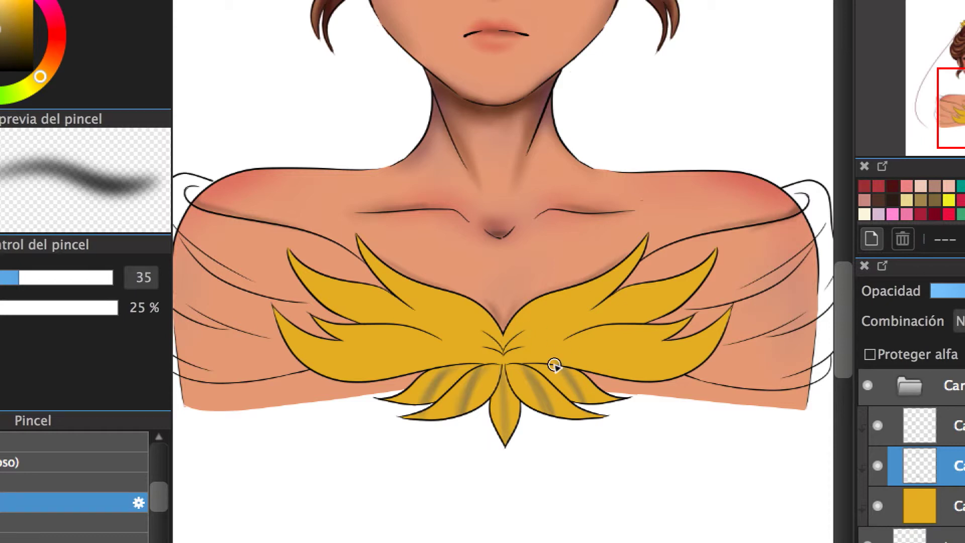
- Paint curved shadow bands across both wings and the center of the neckline ornament
scroll(523, 289, "up", 6)
scroll(575, 403, "down", 8)
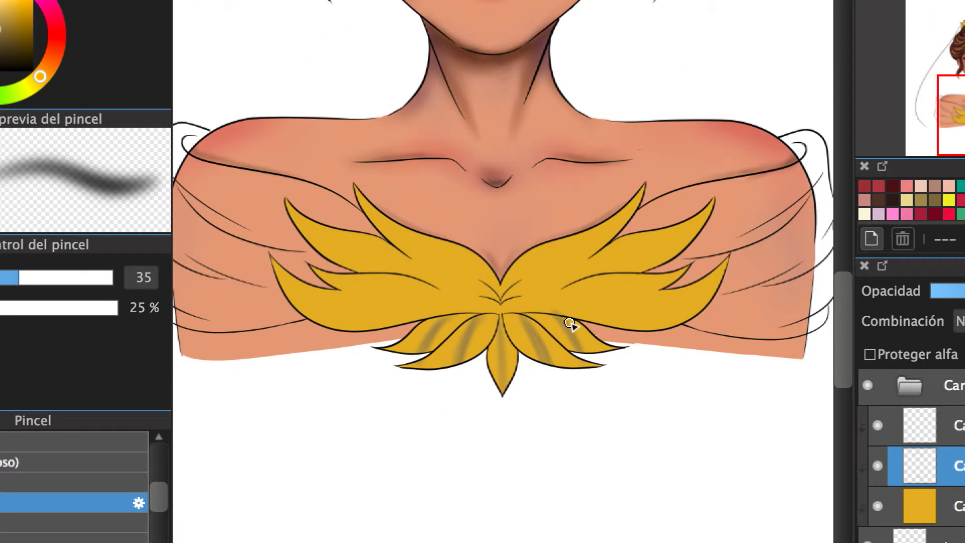
left_click_drag(640, 324, 589, 277)
mouse_move(545, 246)
left_mouse_down()
mouse_move(569, 257)
mouse_move(562, 237)
mouse_move(628, 265)
left_mouse_up()
mouse_move(385, 273)
left_mouse_down()
mouse_move(390, 285)
mouse_move(400, 265)
mouse_move(457, 248)
mouse_move(445, 267)
left_mouse_up()
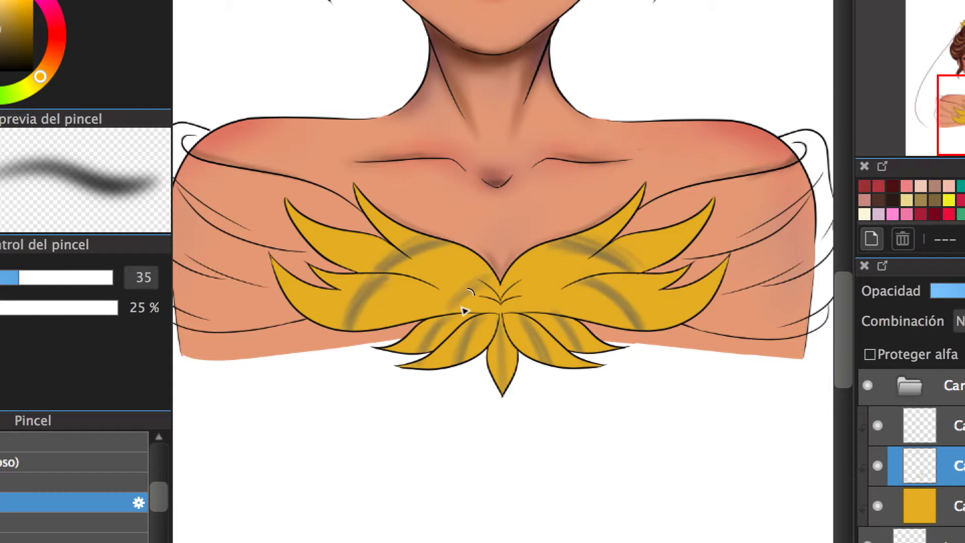
- Switch to the highlight layer, set the brush to size 43 and paint bright bands beside the shadows on the ornament's right wing
key("ctrl+Up")
key("ctrl+z")
left_click(39, 276)
left_click_drag(549, 289, 568, 309)
left_click_drag(588, 269, 653, 329)
left_click_drag(582, 233, 648, 267)
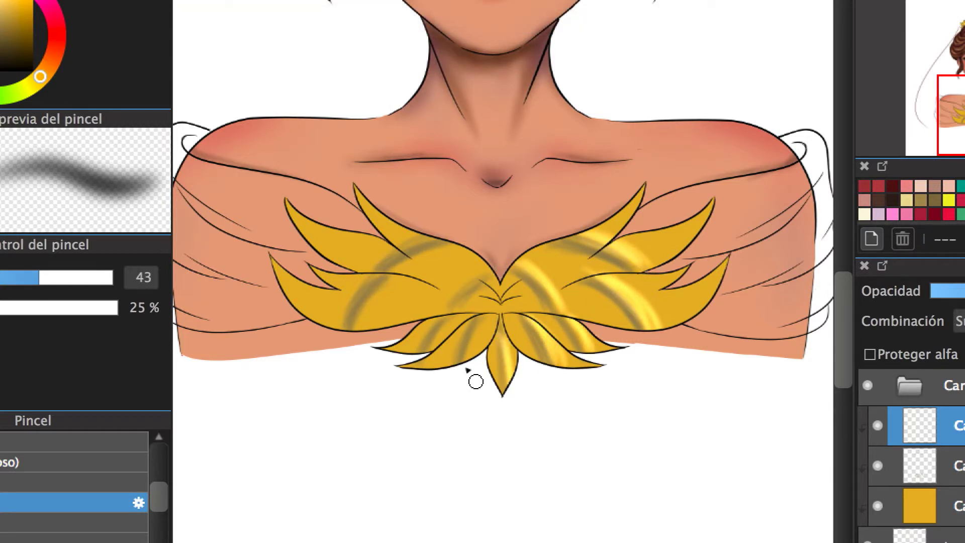
- Repaint the bright bands on the ornament's right wing and paint matching highlights on its center and five lower leaves
scroll(511, 402, "up", 5)
scroll(471, 356, "down", 3)
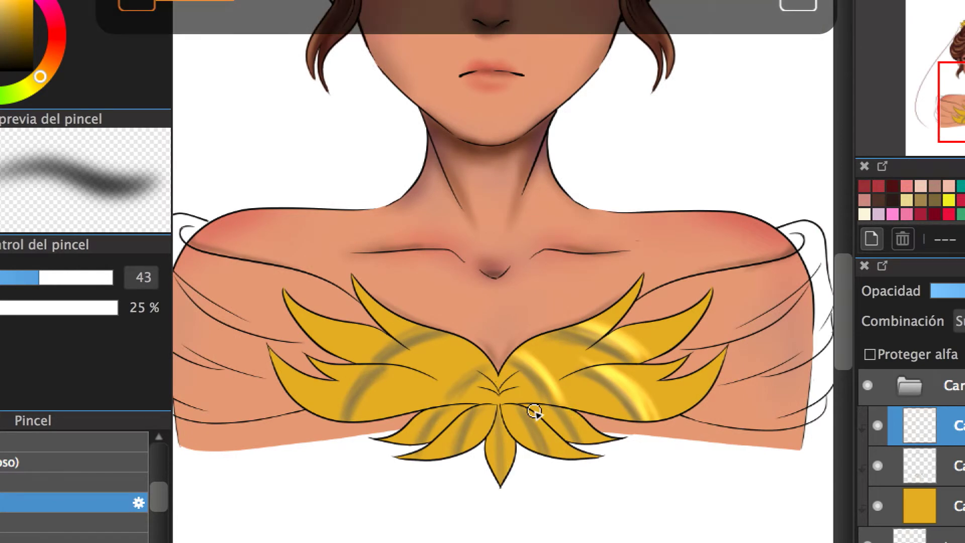
key("ctrl+z")
left_click_drag(653, 417, 601, 370)
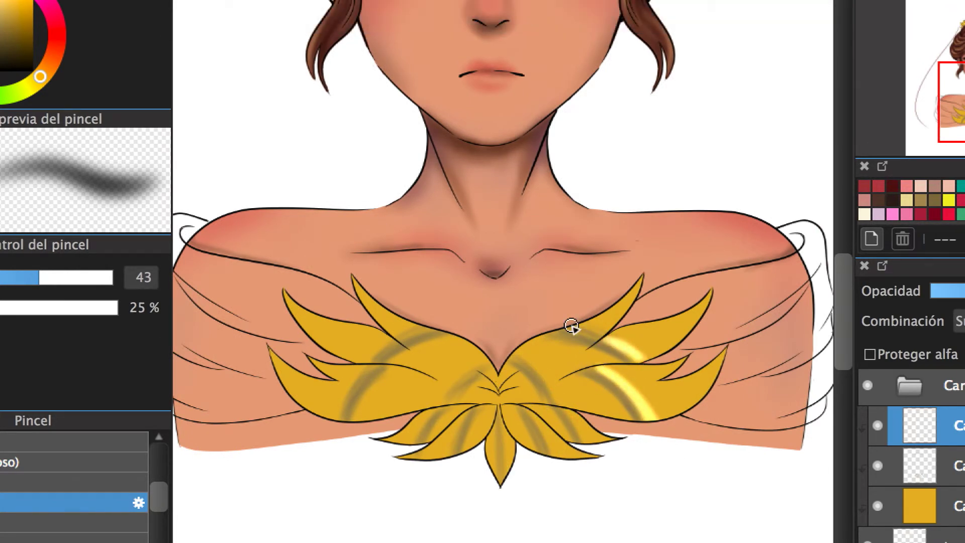
left_click_drag(525, 349, 564, 409)
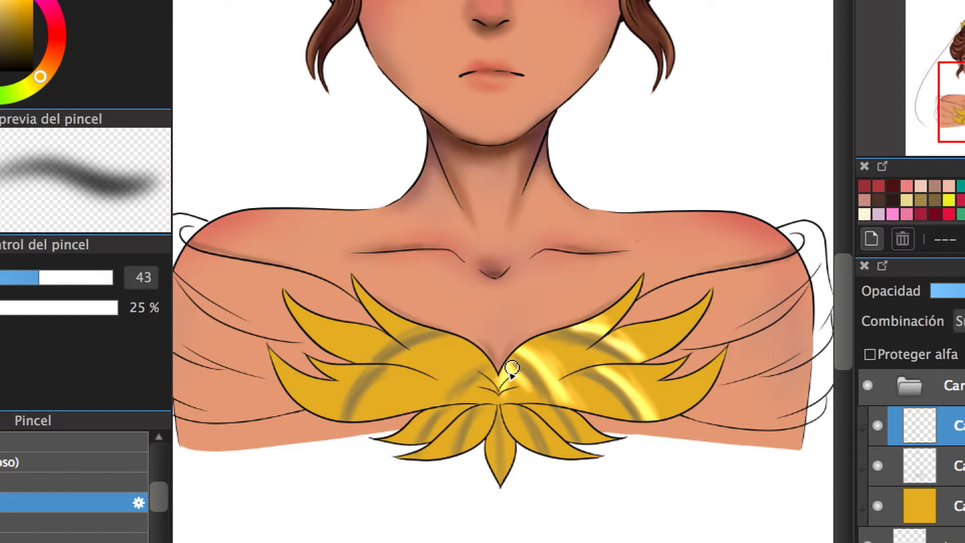
mouse_move(547, 411)
left_mouse_down()
mouse_move(512, 398)
mouse_move(506, 452)
left_mouse_up()
key("e")
key("e")
mouse_move(449, 437)
left_mouse_down()
mouse_move(411, 442)
mouse_move(463, 413)
left_mouse_up()
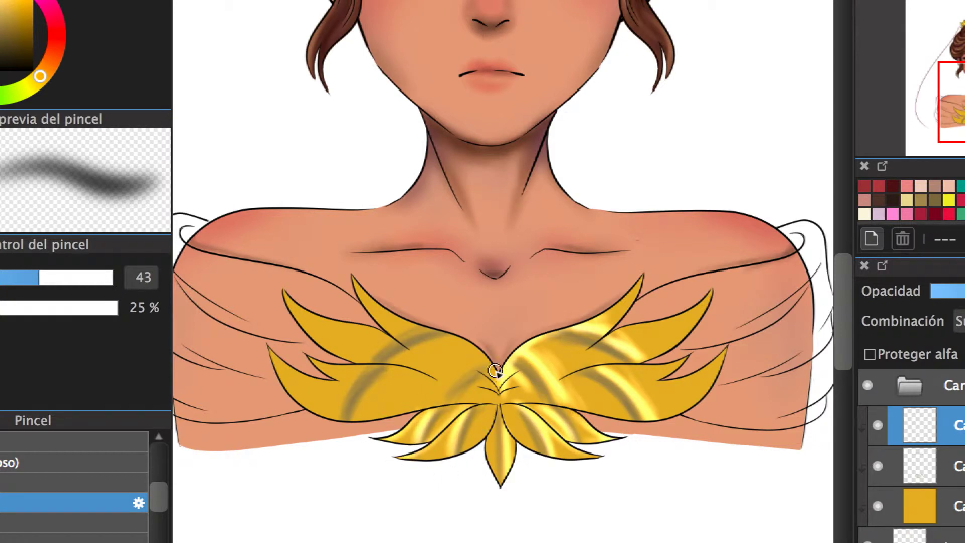
- Paint bright bands across the ornament's left wing and thin highlights along the upper edges of both wings
mouse_move(382, 369)
left_mouse_down()
mouse_move(347, 400)
mouse_move(378, 378)
left_mouse_up()
left_click_drag(428, 328, 359, 366)
mouse_move(572, 382)
left_mouse_down()
mouse_move(578, 371)
mouse_move(618, 368)
mouse_move(587, 368)
left_mouse_up()
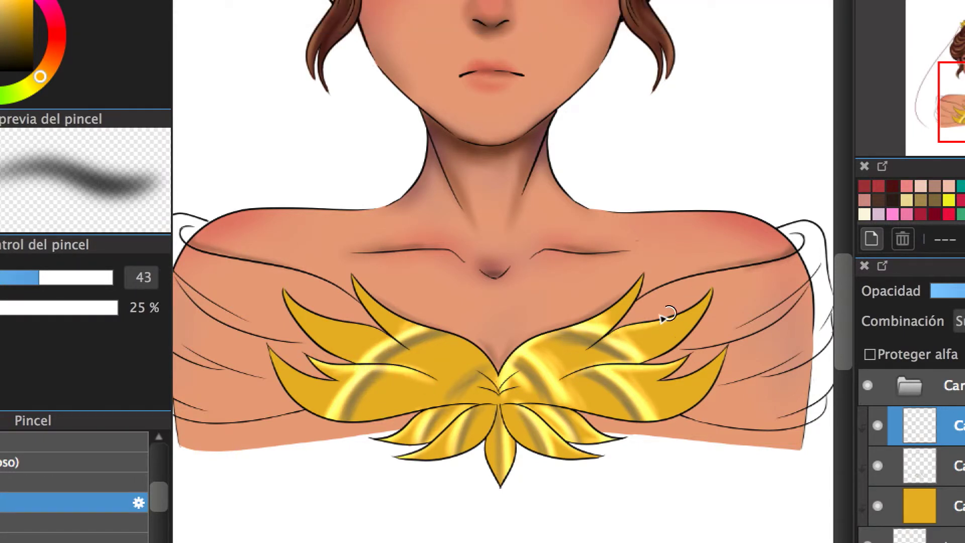
scroll(496, 366, "up", 1)
left_click_drag(372, 315, 485, 378)
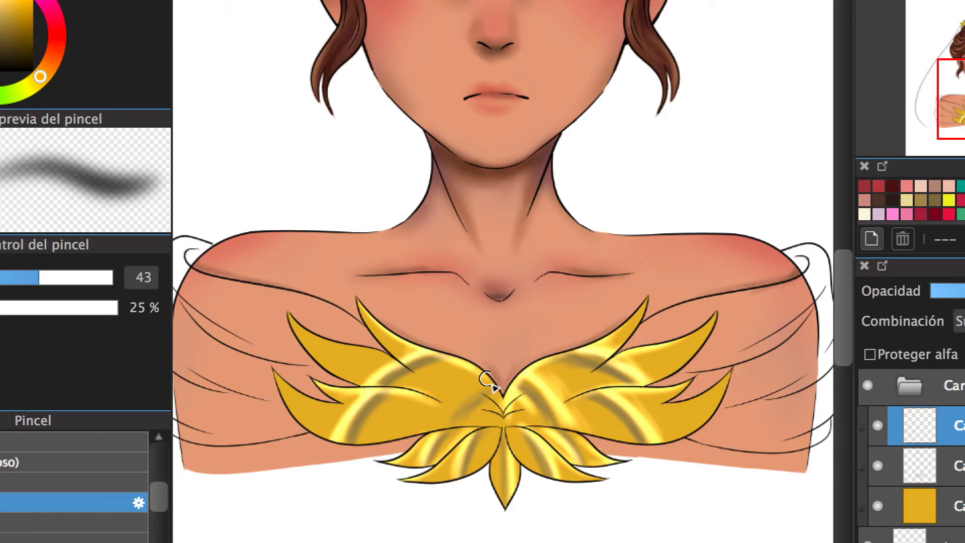
scroll(471, 427, "up", 1)
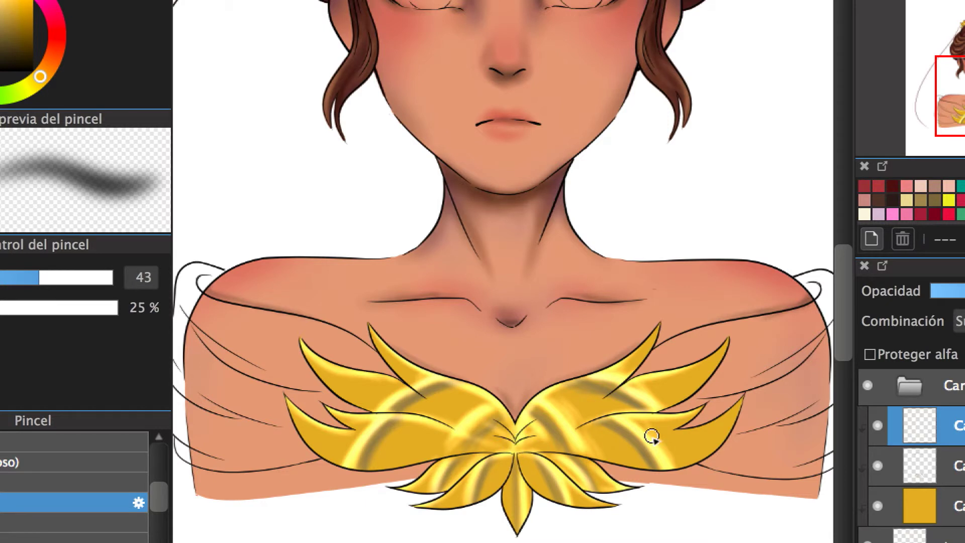
- Add shadow bands to the feather tips on the shadow layer and bright touches on the highlight layer, using the soft brush at size 43
left_click(961, 472)
scroll(119, 503, "down", 1)
left_click(118, 500)
left_click_drag(60, 277, 107, 277)
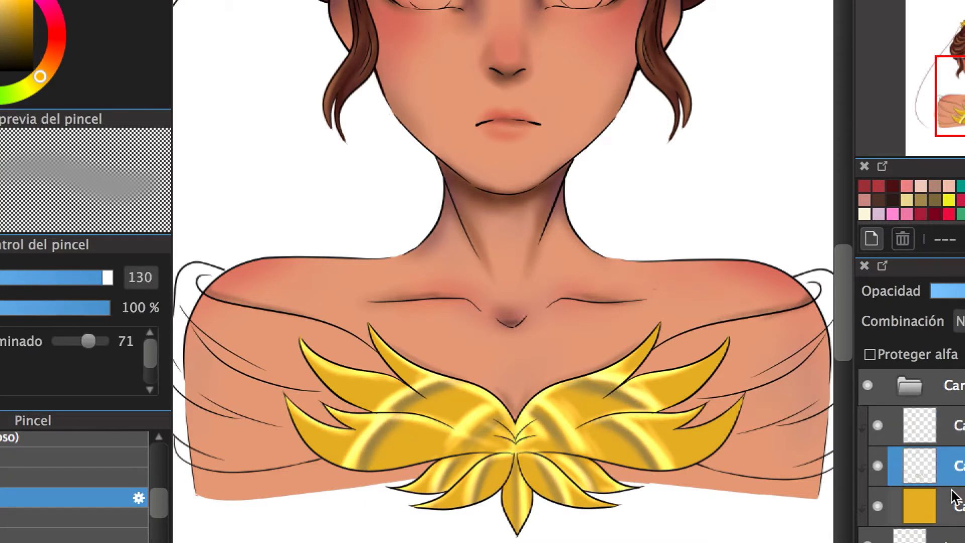
left_click(100, 477)
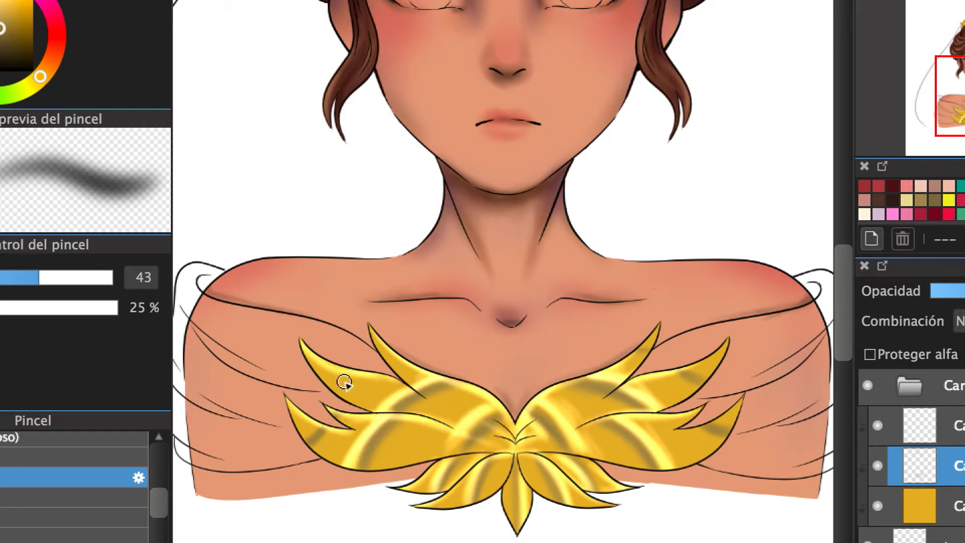
left_click(960, 413)
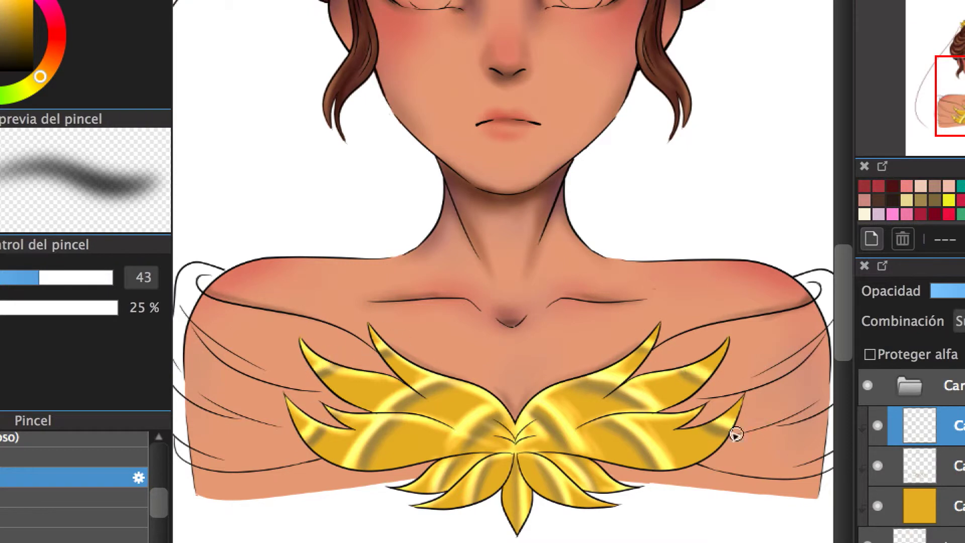
key("ctrl+minus")
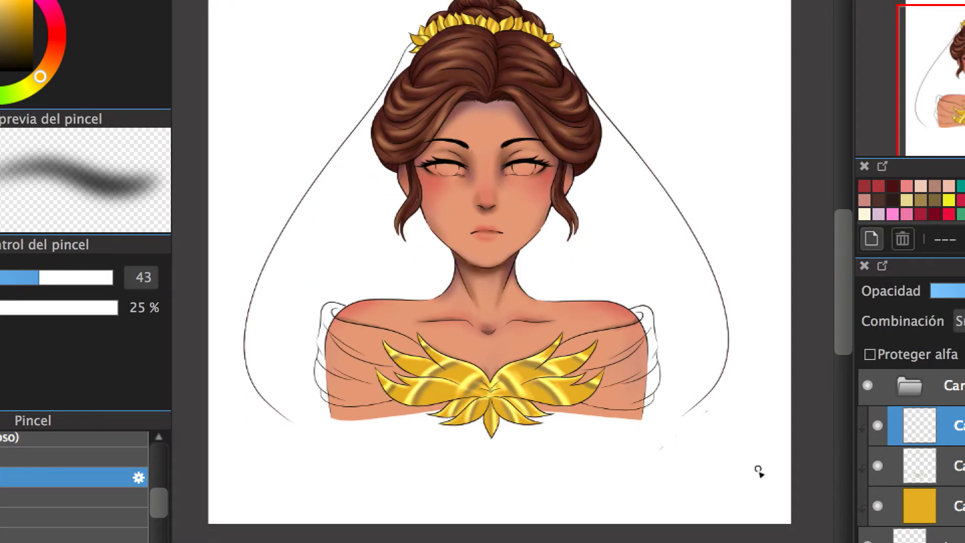
- Erase all highlights and shadows from the neckline ornament on both shading layers with the size 205 eraser
key("e")
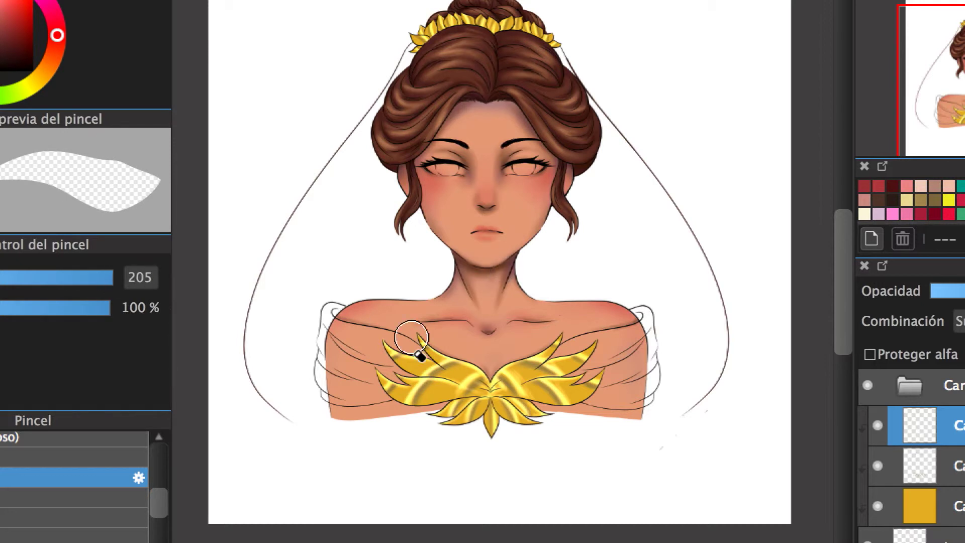
left_click_drag(496, 371, 638, 390)
left_click(955, 466)
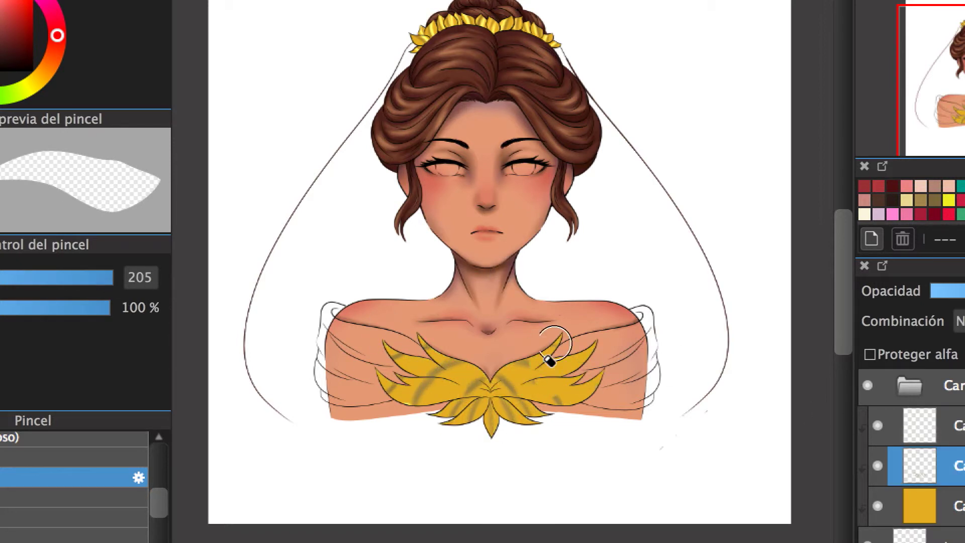
left_click_drag(551, 416, 395, 351)
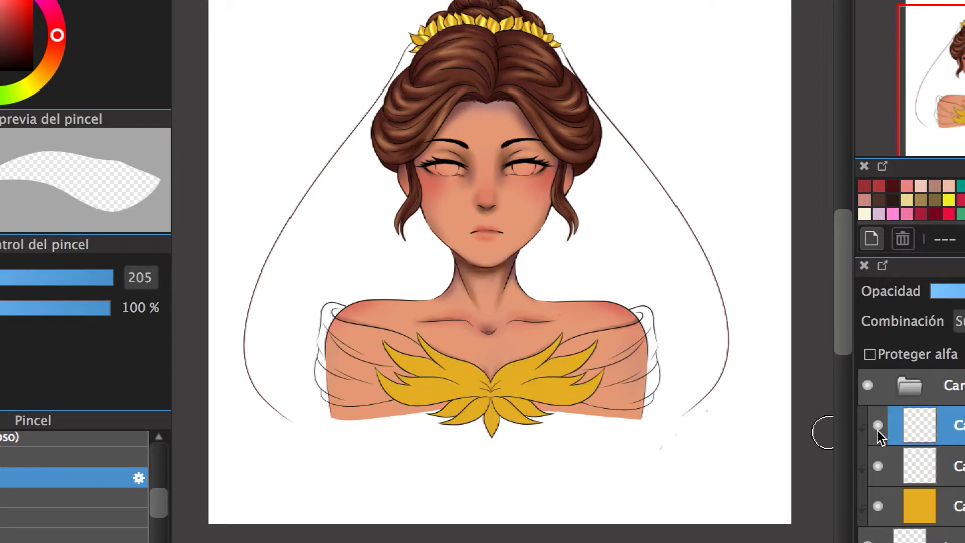
- Show the hidden red base color of the sleeves and necklace together with the necklace line art, and select the red layer
scroll(876, 431, "down", 3)
left_click(867, 475)
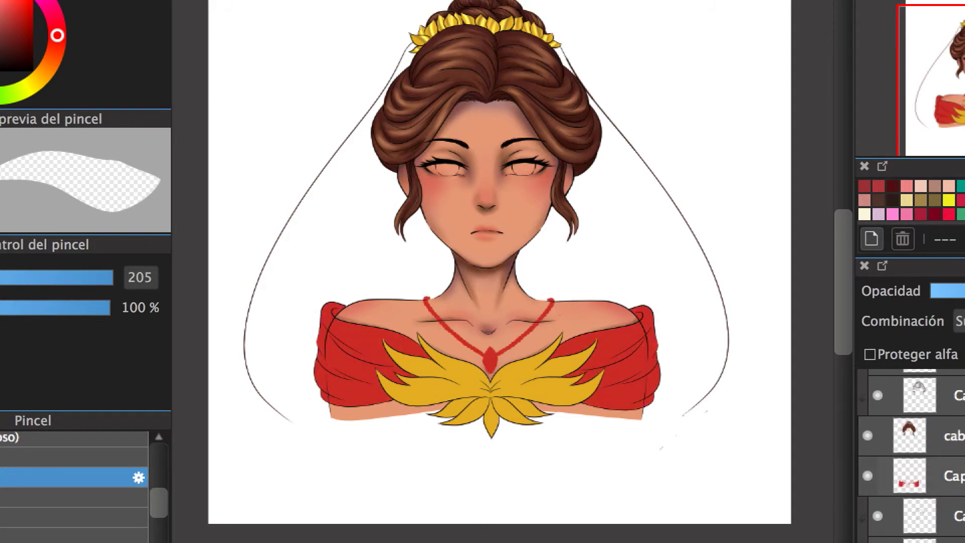
scroll(905, 402, "up", 2)
left_click(905, 389)
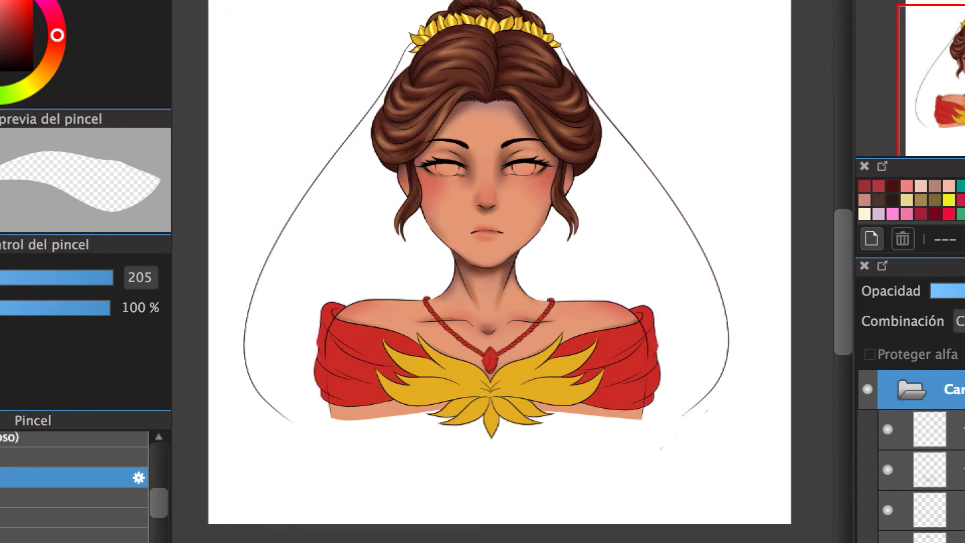
scroll(905, 453, "down", 3)
left_click(930, 526)
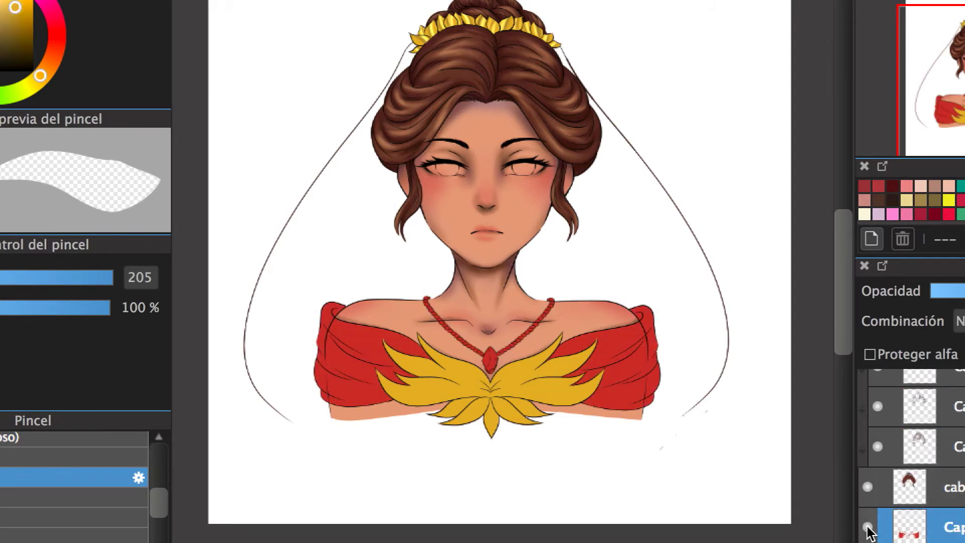
- Add a clipped layer above the red base layer and paint the necklace chain gold with the hard brush at size 32
scroll(502, 322, "up", 4)
key("b")
left_click_drag(533, 428, 610, 394)
key("ctrl+z")
key("ctrl+shift+n")
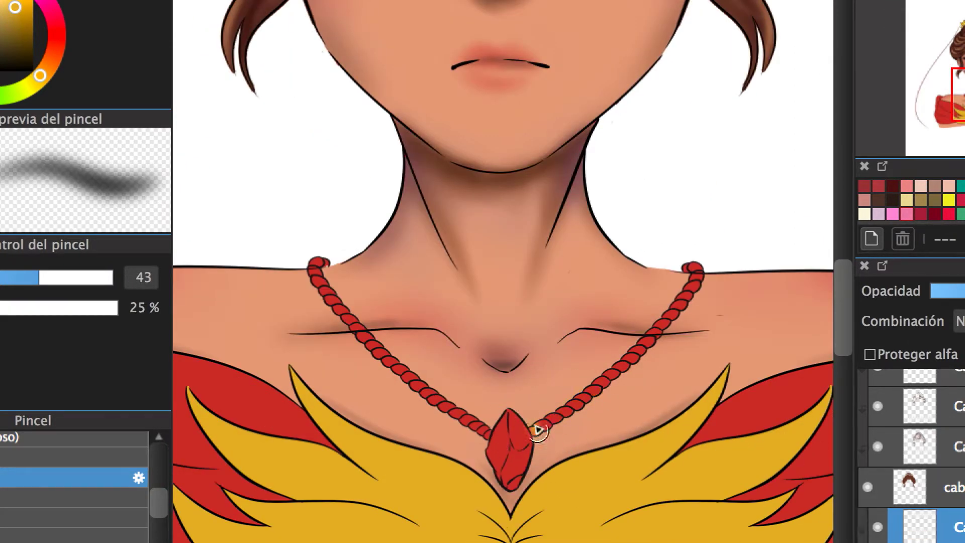
scroll(162, 459, "up", 2)
left_click(101, 463)
scroll(850, 465, "down", 2)
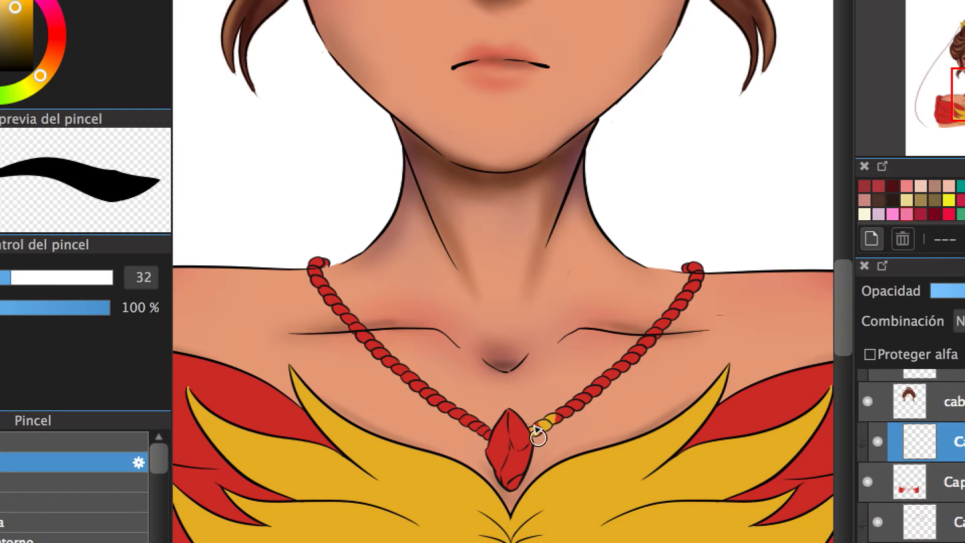
mouse_move(531, 428)
left_mouse_down()
mouse_move(564, 409)
mouse_move(646, 323)
mouse_move(473, 426)
mouse_move(318, 265)
left_mouse_up()
scroll(574, 415, "down", 5)
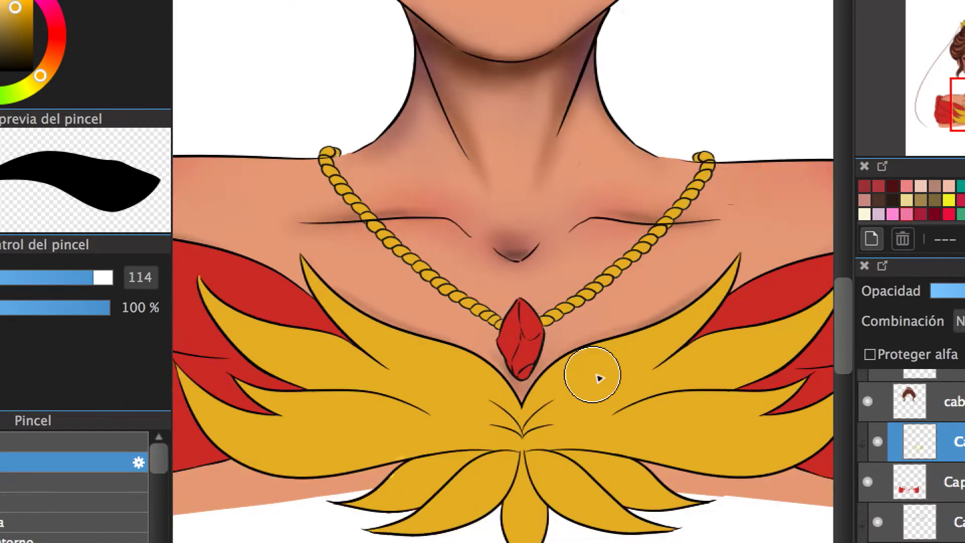
- Protect the red base layer's alpha, paint both sleeves white with the brush at size 234, and rename the layer as tela
left_click(930, 482)
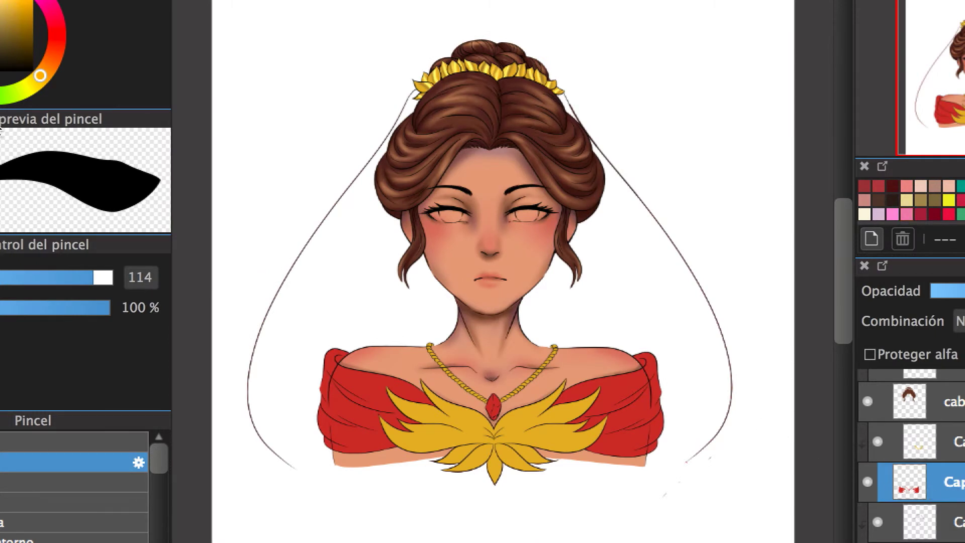
mouse_move(96, 277)
left_mouse_down()
mouse_move(166, 295)
mouse_move(181, 289)
left_mouse_up()
mouse_move(557, 394)
left_mouse_down()
mouse_move(577, 424)
mouse_move(663, 459)
mouse_move(608, 464)
left_mouse_up()
mouse_move(340, 379)
left_mouse_down()
mouse_move(386, 382)
mouse_move(345, 447)
mouse_move(377, 457)
mouse_move(377, 448)
left_mouse_up()
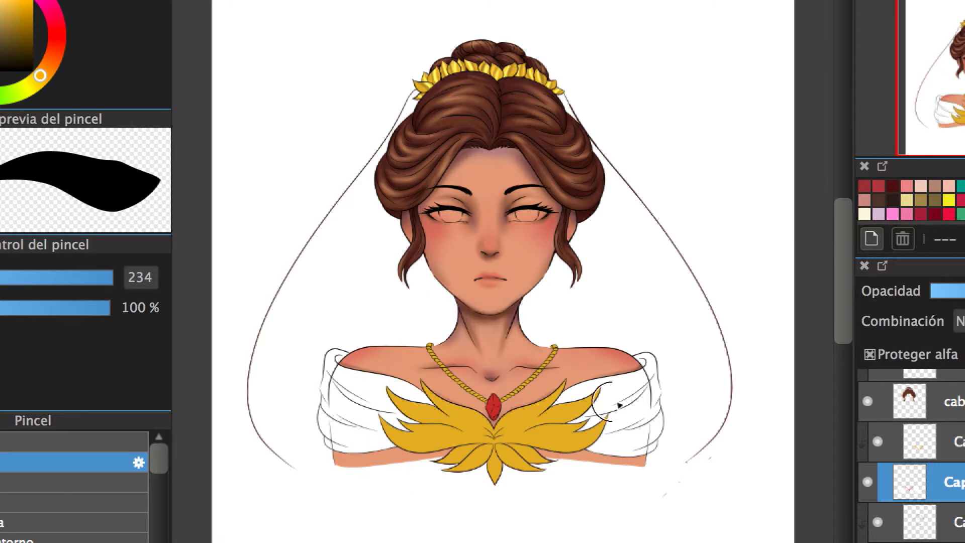
double_click(960, 490)
type("tela")
key("Return")
- Lasso the necklace area and separate the necklace base color from the tela layer onto its own layer
mouse_move(583, 321)
left_mouse_down()
mouse_move(516, 399)
mouse_move(402, 347)
left_mouse_up()
key("ctrl+shift+n")
left_click(867, 524)
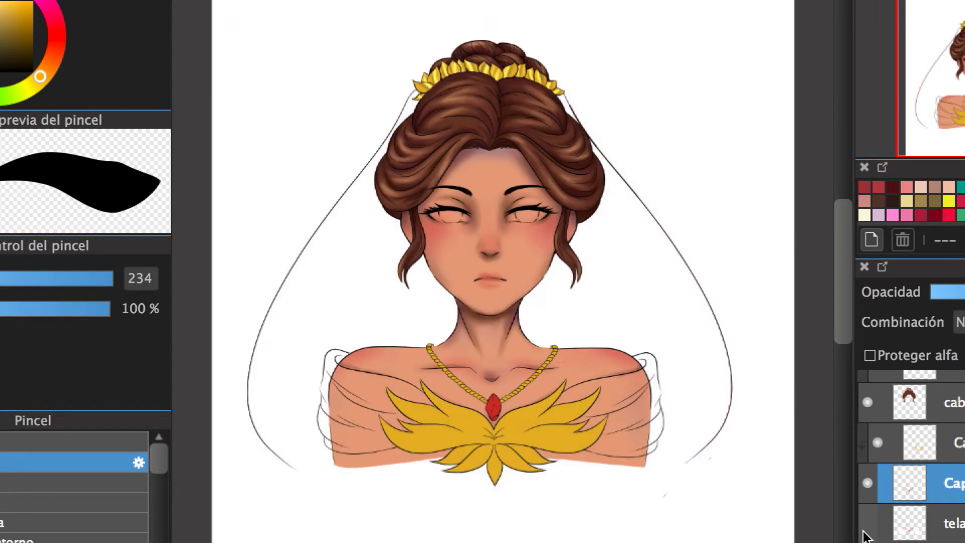
left_click(866, 524)
left_click(867, 524)
left_click(868, 483)
left_click(867, 524)
left_click(867, 524)
left_click(867, 483)
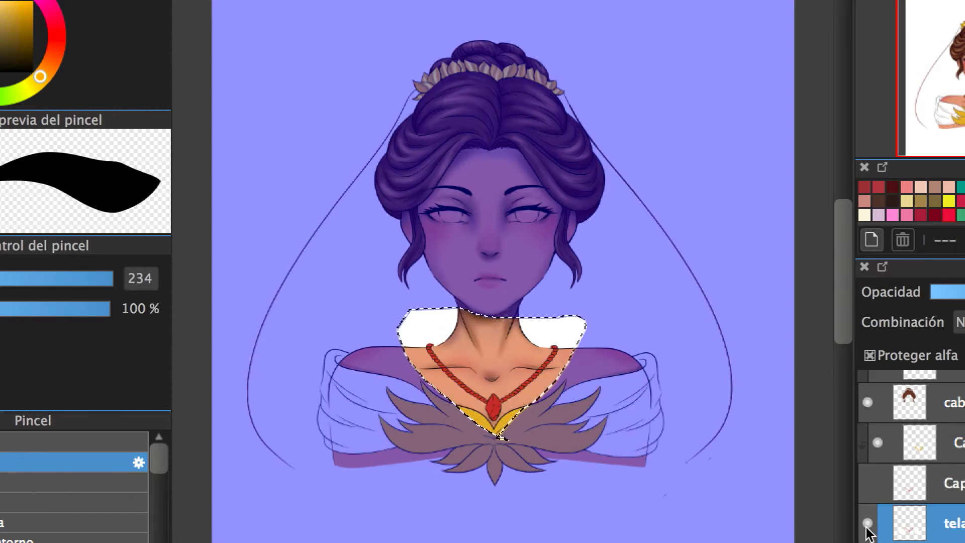
key("ctrl+d")
- Rename the necklace layer as co and add a clipped layer above the tela layer
double_click(899, 483)
type("co")
key("Return")
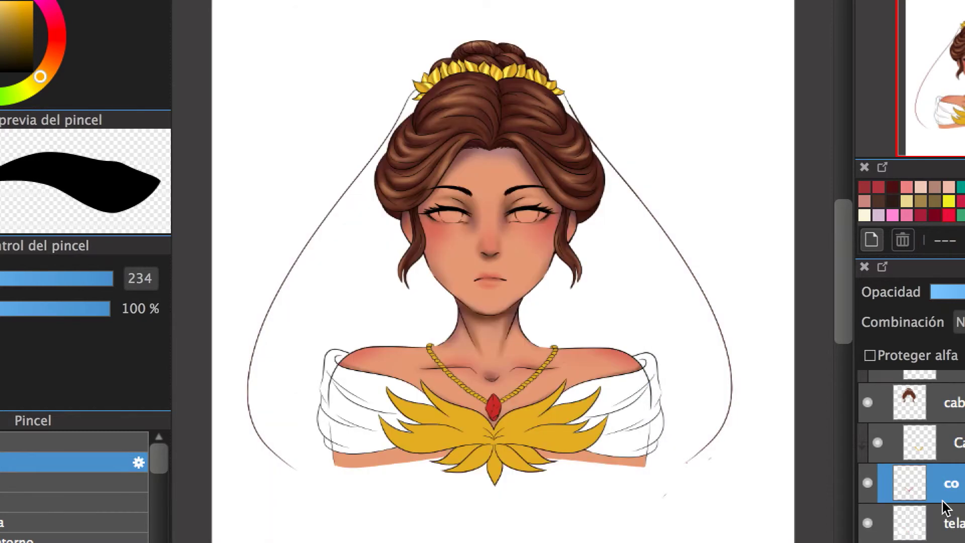
scroll(724, 473, "down", 1)
scroll(930, 453, "down", 1)
left_click(944, 477)
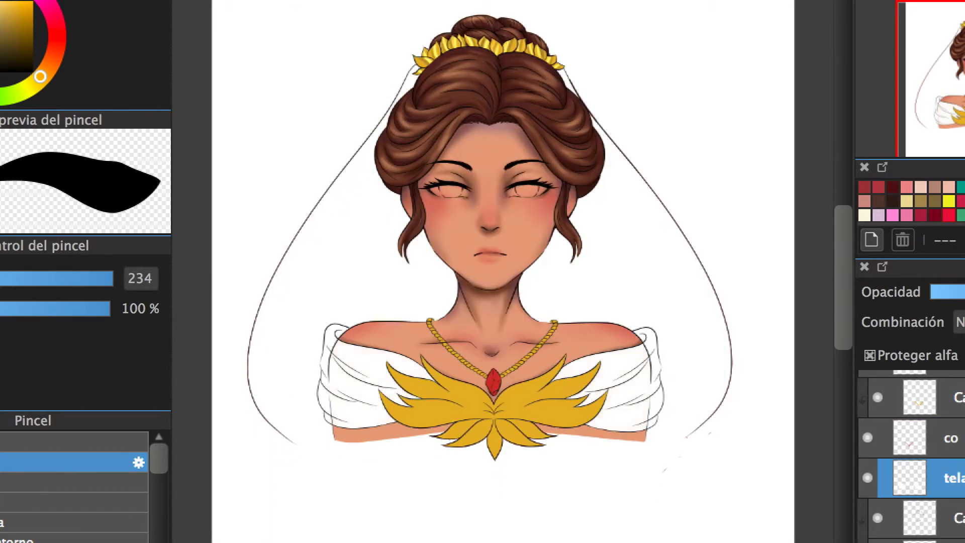
key("ctrl+shift+n")
scroll(482, 412, "up", 2)
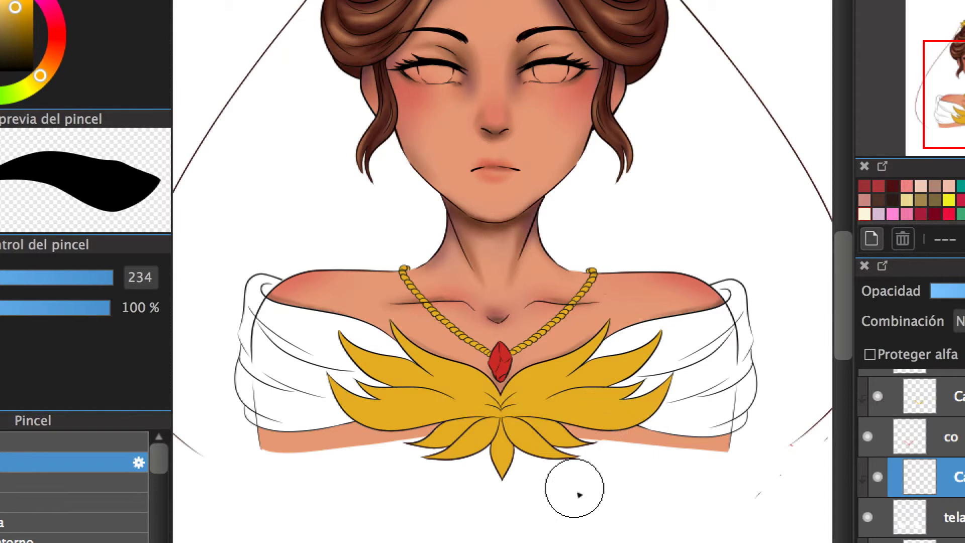
scroll(578, 490, "down", 3)
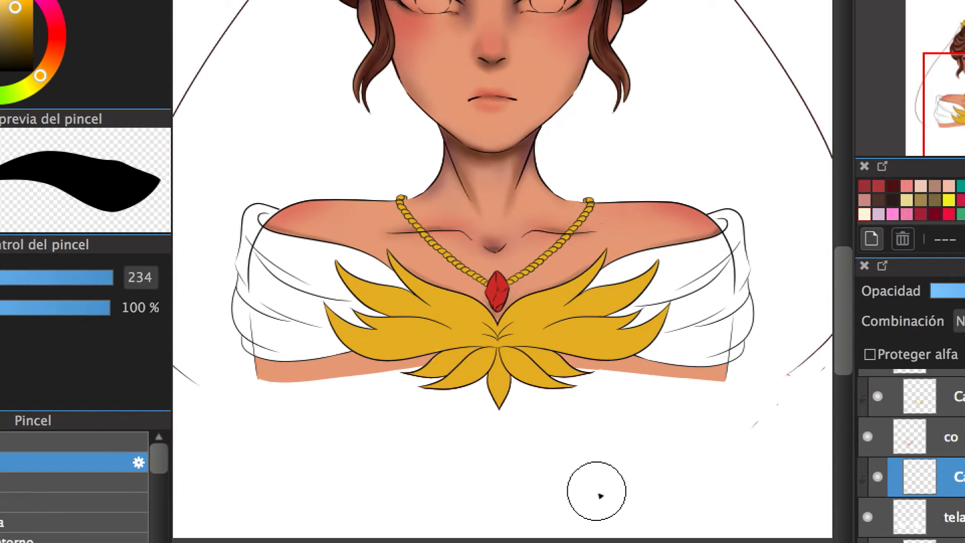
scroll(598, 495, "up", 4)
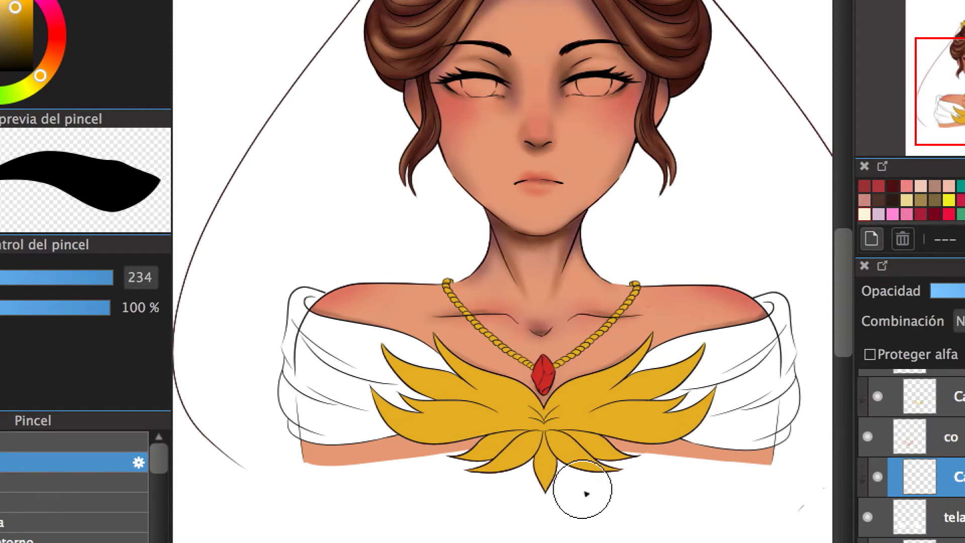
scroll(578, 440, "up", 4)
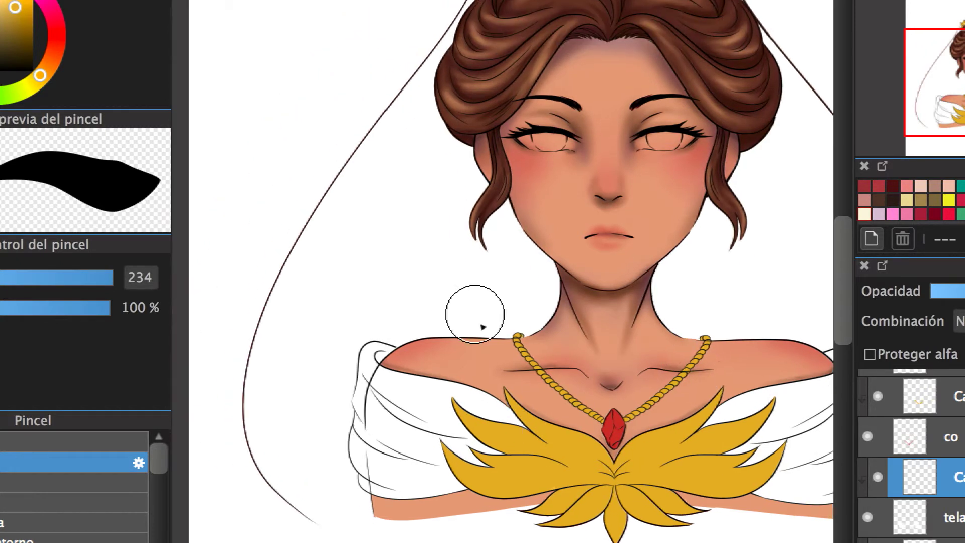
scroll(469, 319, "down", 5)
scroll(517, 385, "down", 3)
- Paint a soft grey shadow along the left sleeve's upper fold with the soft brush at size 43 and 25 % opacity
left_click(355, 280, "alt")
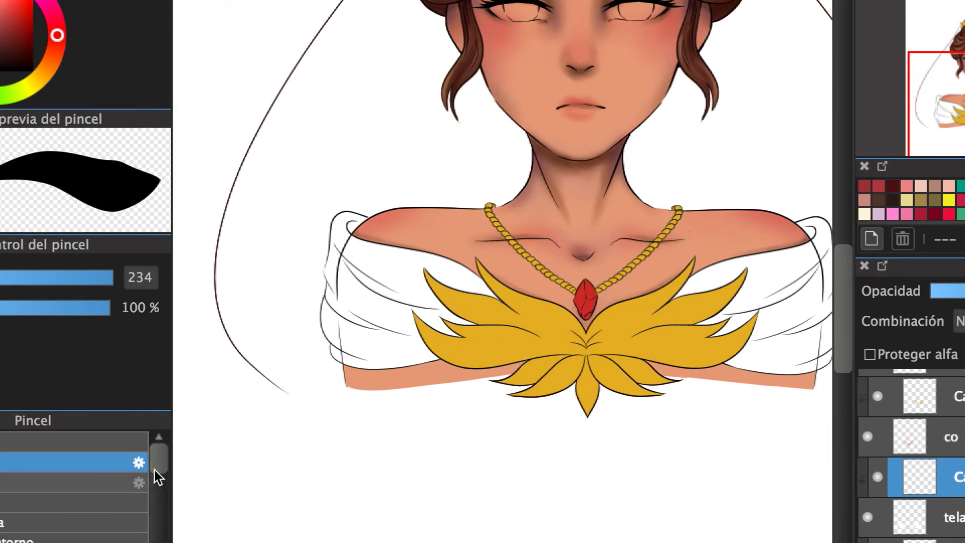
scroll(155, 469, "down", 2)
left_click(76, 530)
left_click_drag(38, 278, 106, 282)
scroll(431, 226, "down", 4)
scroll(283, 229, "up", 2)
mouse_move(282, 230)
left_mouse_down()
mouse_move(397, 292)
mouse_move(284, 230)
left_mouse_up()
scroll(161, 478, "up", 3)
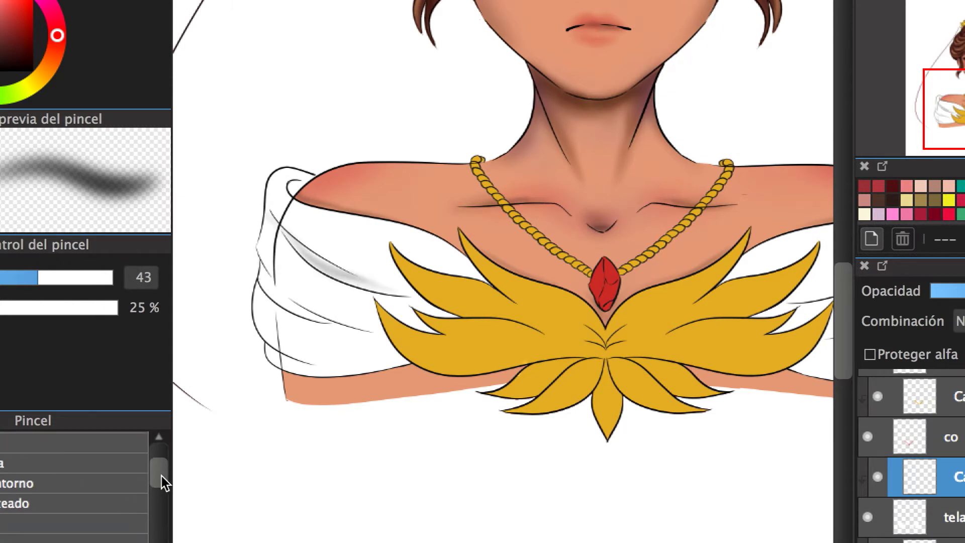
- Paint a grey shadow under the left sleeve's next fold with the size 93 hard brush and soften it with the soft eraser at 11 % opacity
left_click(143, 457)
left_click_drag(108, 278, 80, 277)
left_click_drag(259, 269, 303, 310)
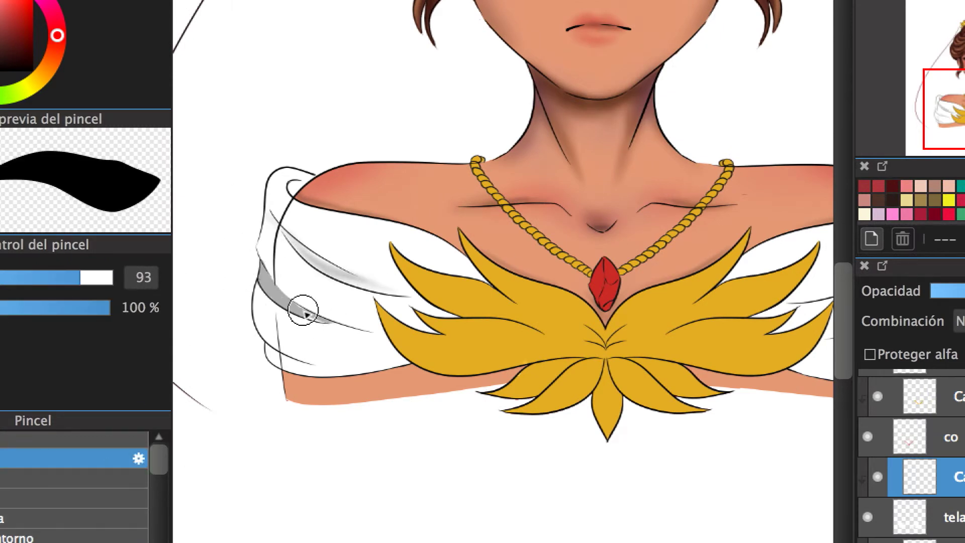
scroll(162, 484, "down", 3)
left_click(125, 510)
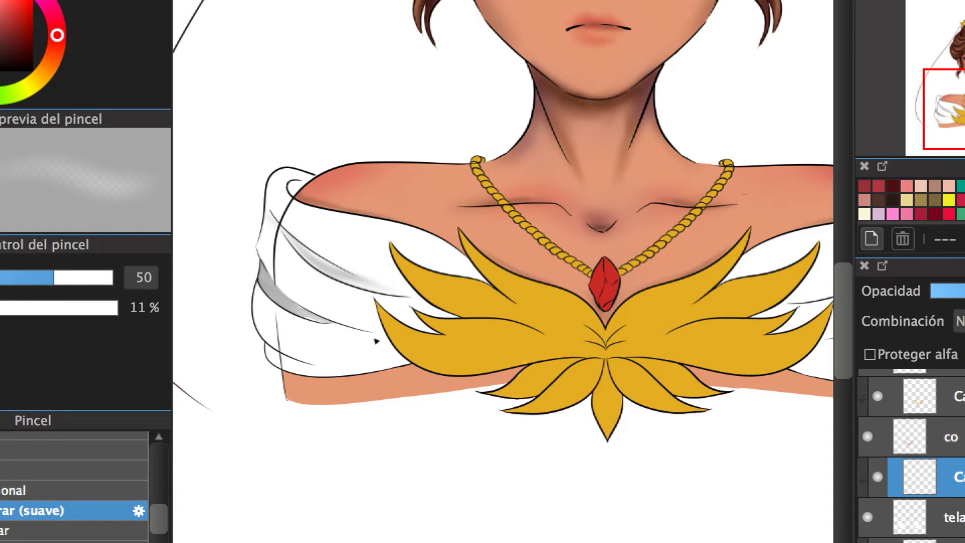
scroll(320, 363, "right", 2)
scroll(321, 363, "down", 1)
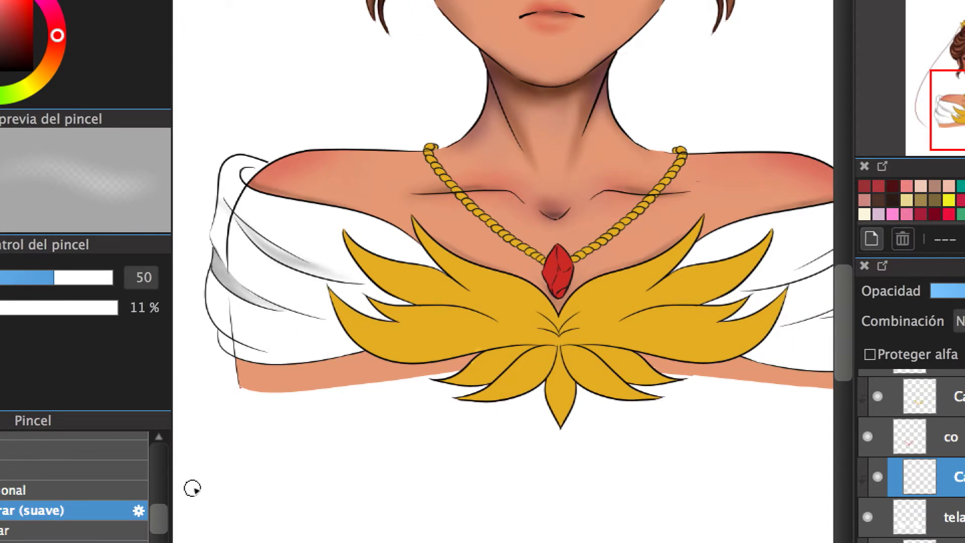
- Paint grey shadow patches on the left sleeve's folds beside the gold ornament and inside its upper curl with the size 93 hard brush
scroll(187, 496, "down", 1)
scroll(116, 487, "up", 3)
left_click(90, 462)
mouse_move(248, 331)
left_mouse_down()
mouse_move(314, 333)
mouse_move(297, 320)
left_mouse_up()
left_click_drag(359, 234, 314, 220)
left_click_drag(417, 286, 355, 282)
mouse_move(248, 159)
left_mouse_down()
mouse_move(258, 154)
mouse_move(224, 138)
left_mouse_up()
mouse_move(304, 249)
left_mouse_down()
mouse_move(356, 276)
mouse_move(366, 243)
mouse_move(334, 228)
mouse_move(362, 236)
left_mouse_up()
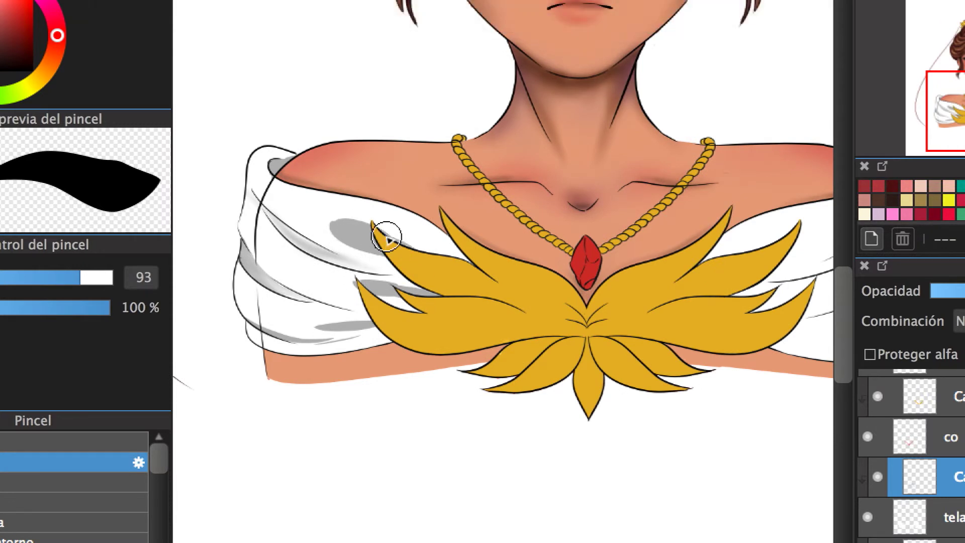
- Soften the edges of the left sleeve's new shadow patches with the soft eraser at size 90 and 11 % opacity
scroll(161, 487, "down", 3)
left_click(109, 480)
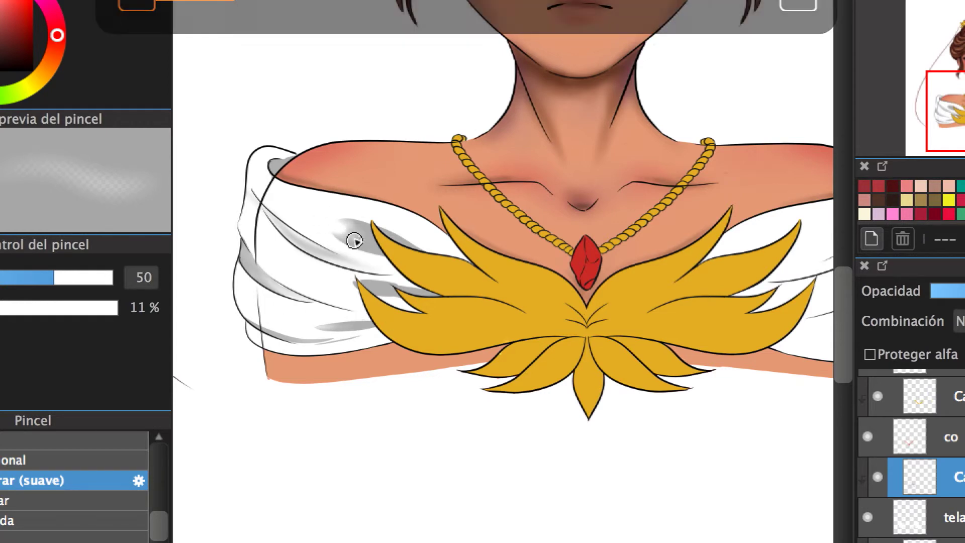
key("bracketright")
key("bracketright")
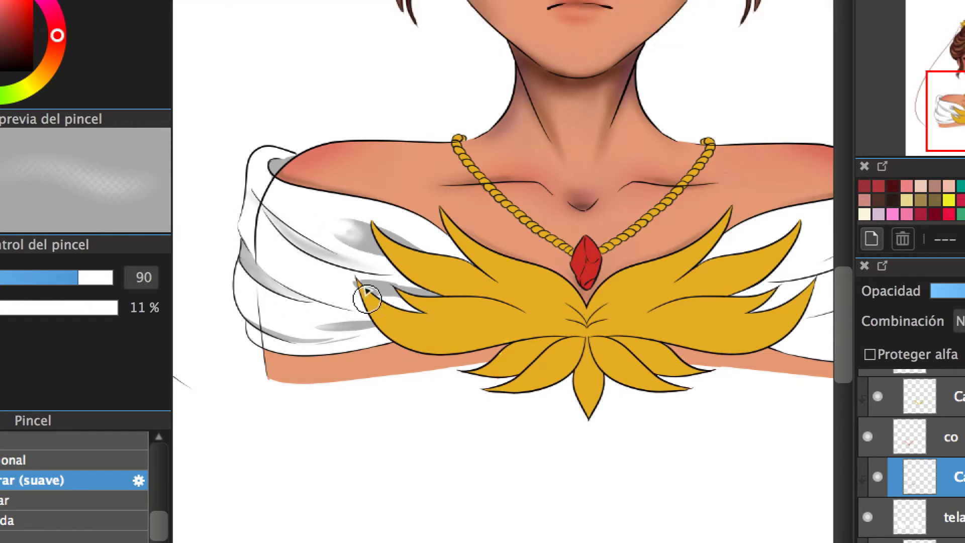
scroll(336, 285, "right", 1)
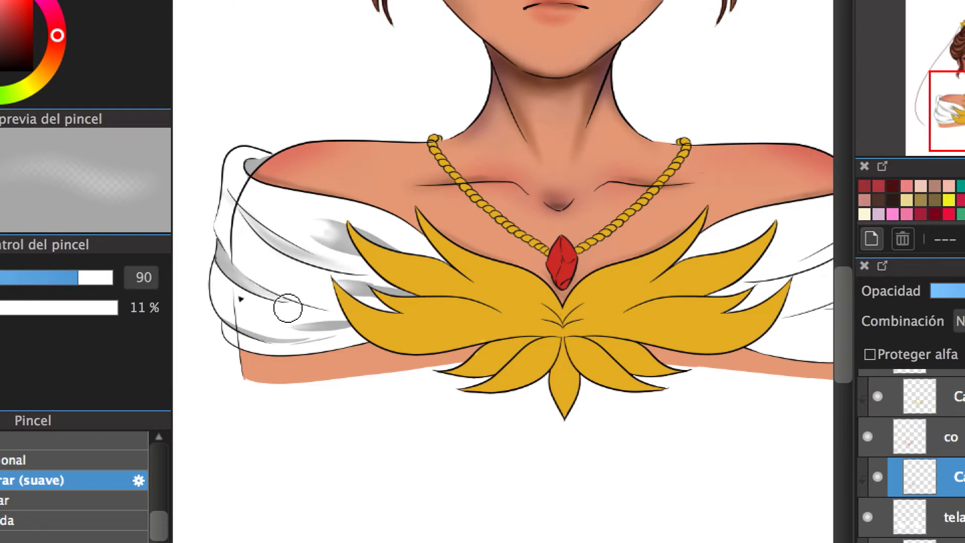
- Add soft grey shading over the left sleeve's folds with the soft brush at size 113 and 25 % opacity, undoing the last stroke
scroll(287, 308, "up", 2)
scroll(155, 496, "up", 2)
left_click(104, 485)
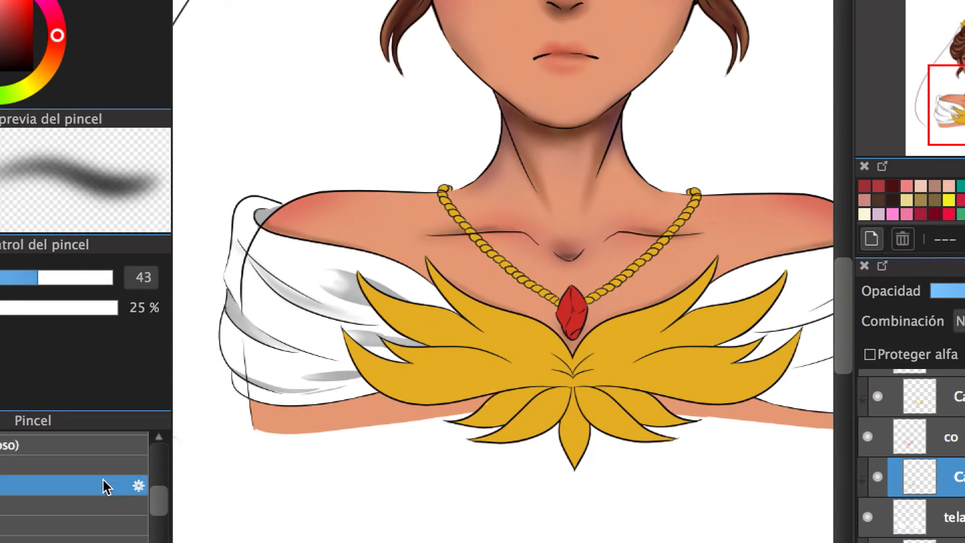
key("bracketright")
key("bracketright")
key("bracketright")
left_click_drag(308, 264, 380, 292)
left_click_drag(292, 375, 367, 387)
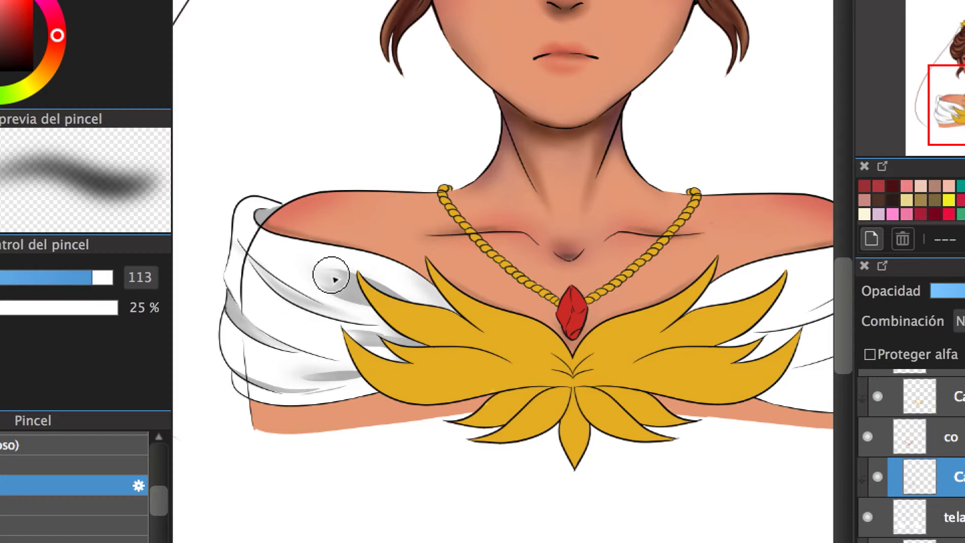
key("ctrl+z")
scroll(683, 349, "down", 2)
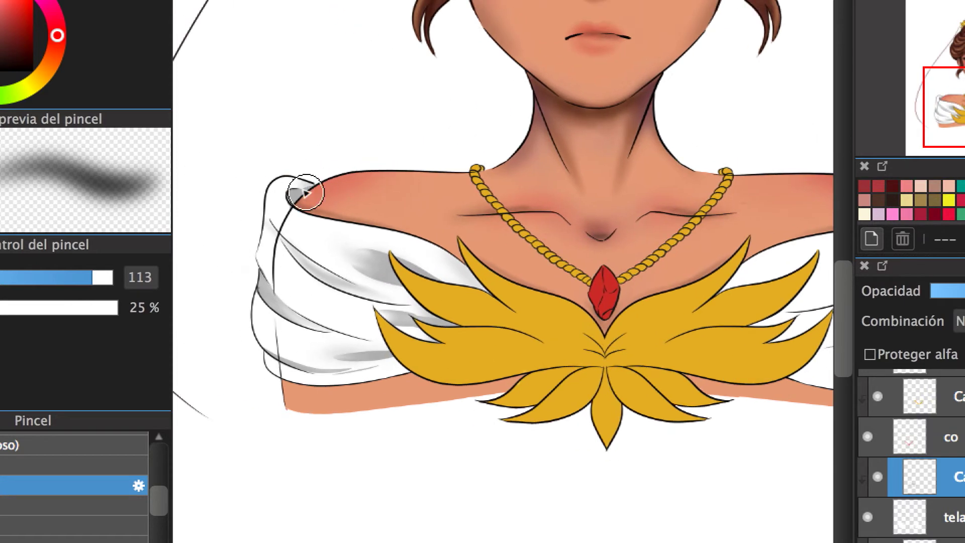
- Switch to the hard brush at size 93 and 100 % opacity for shading the right sleeve
scroll(427, 274, "up", 2)
scroll(403, 248, "down", 1)
scroll(339, 280, "up", 1)
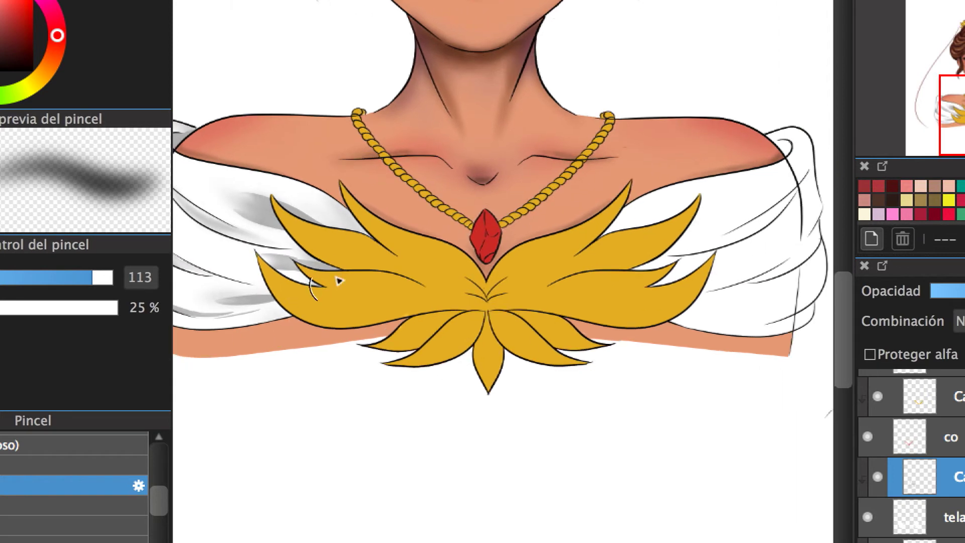
scroll(541, 286, "down", 1)
scroll(572, 302, "up", 1)
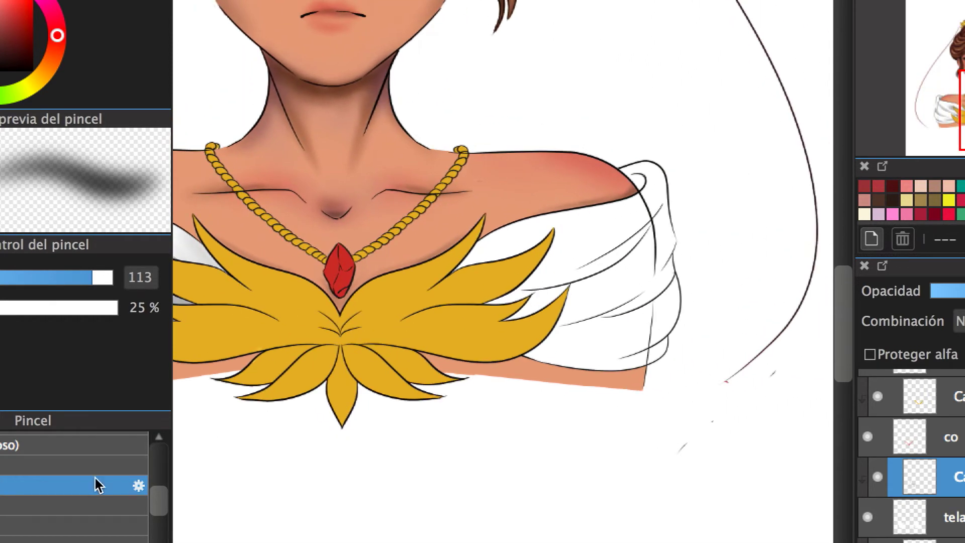
left_click(95, 462)
left_click_drag(522, 289, 647, 215)
key("ctrl+z")
left_click_drag(534, 280, 627, 286)
key("ctrl+z")
- Rotate the canvas and paint hard grey shadows along the right sleeve's folds, beside the gold ornament and inside the upper curl
left_click_drag(950, 6, 934, 6)
left_click_drag(555, 123, 547, 225)
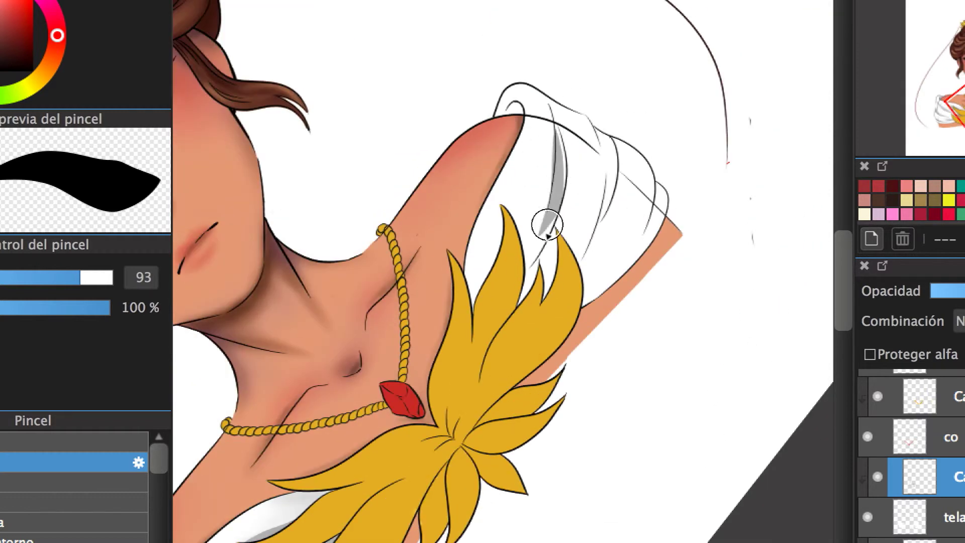
left_click_drag(600, 128, 608, 181)
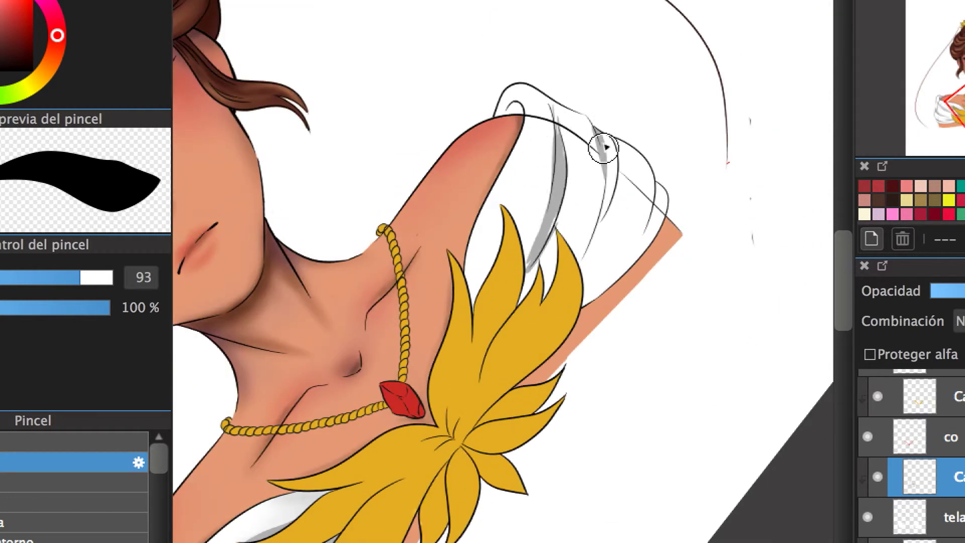
left_click_drag(600, 132, 606, 205)
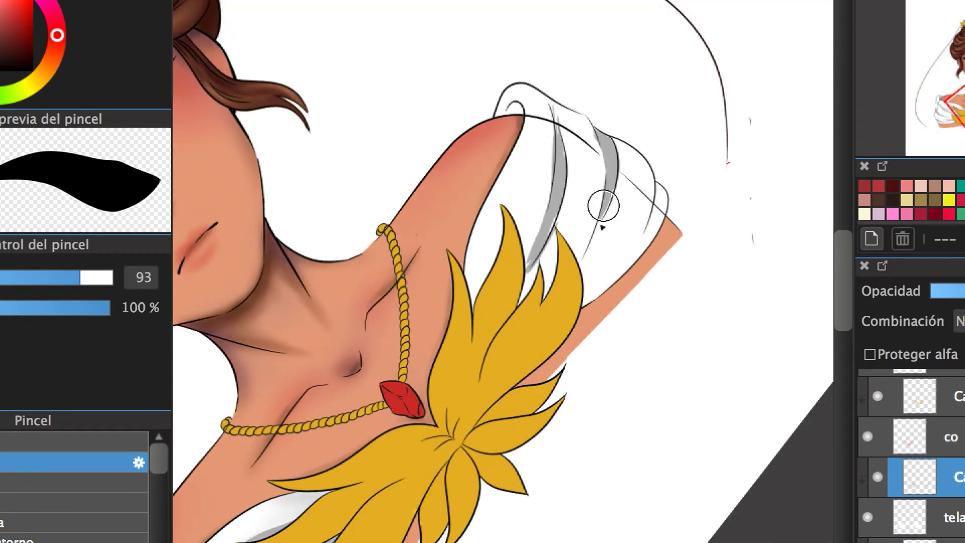
left_click_drag(654, 184, 610, 282)
mouse_move(525, 193)
left_mouse_down()
mouse_move(506, 234)
mouse_move(576, 247)
mouse_move(548, 294)
left_mouse_up()
left_click_drag(595, 260, 587, 287)
left_click_drag(512, 103, 520, 111)
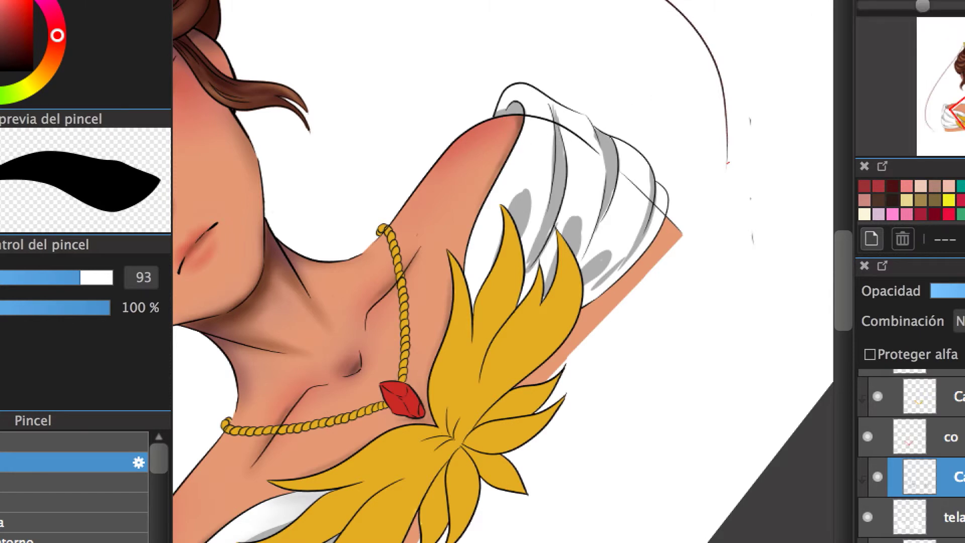
- Soften the right sleeve's grey shadows with the soft eraser at size 90 and 11 % opacity
scroll(620, 281, "down", 3)
scroll(150, 486, "down", 3)
left_click(131, 482)
scroll(131, 520, "down", 1)
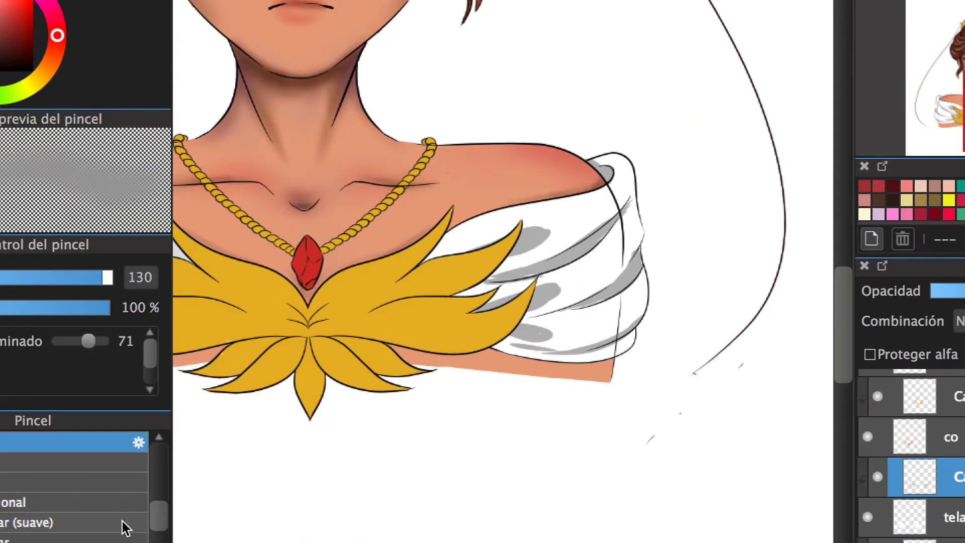
left_click(130, 522)
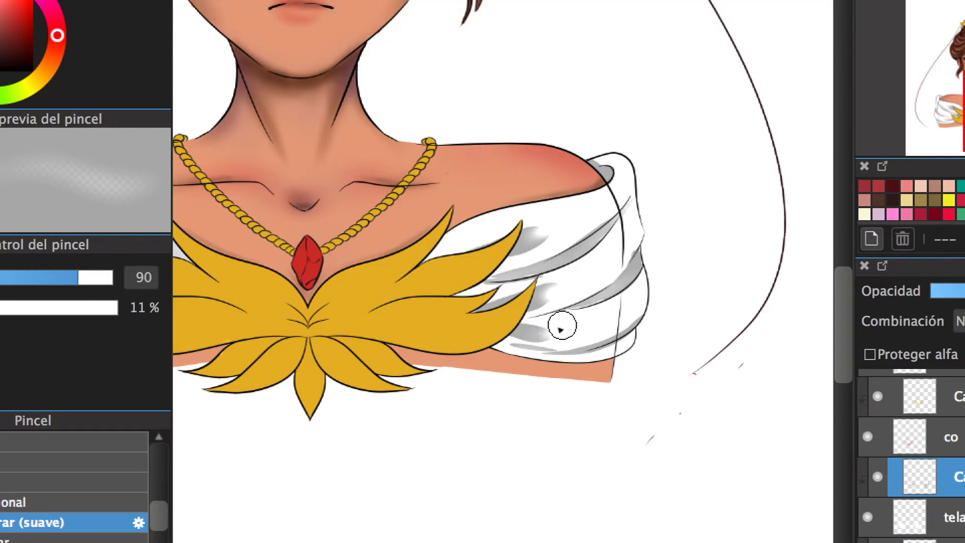
- Add soft grey shading to the right sleeve's folds with the soft brush at 25 % opacity, reducing its size from 113 to 85
left_click(76, 462)
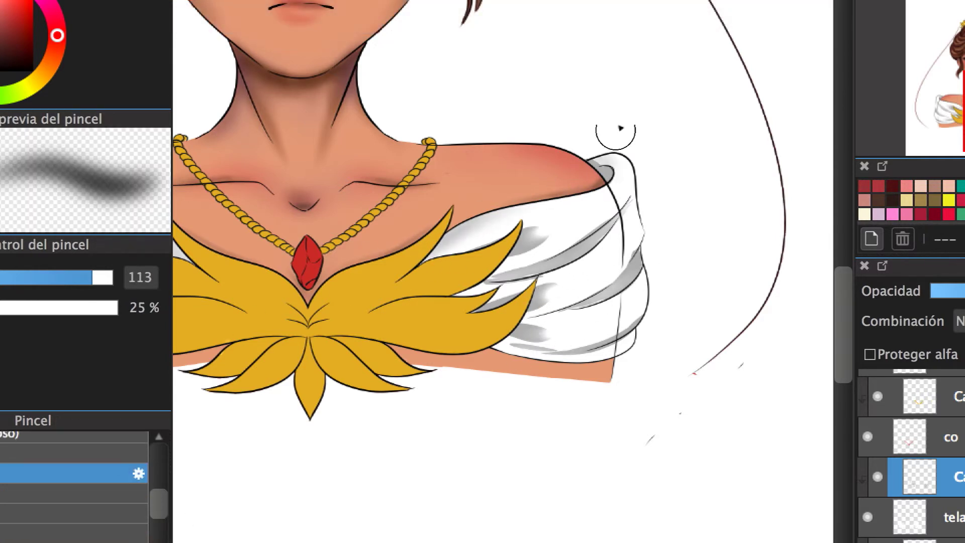
key("bracketleft")
key("bracketleft")
key("bracketleft")
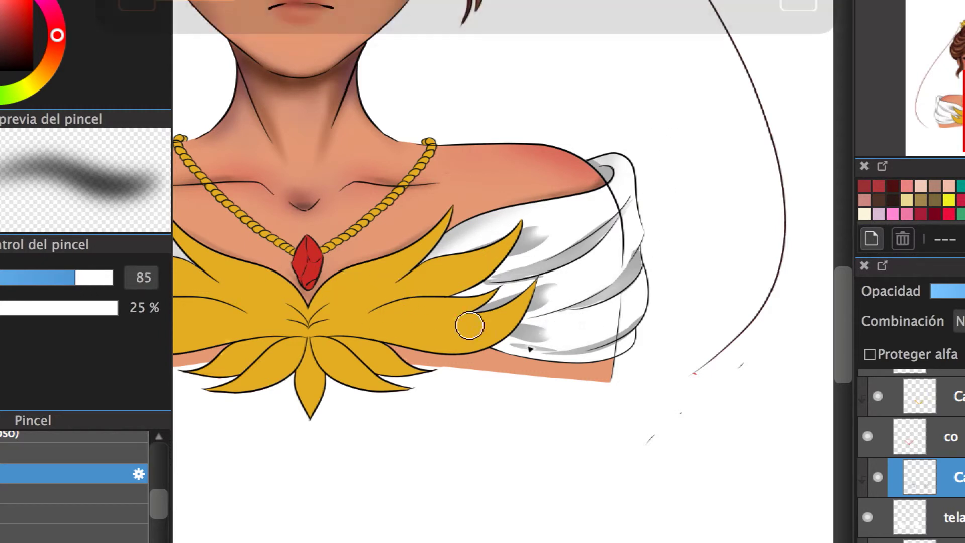
scroll(569, 297, "left", 5)
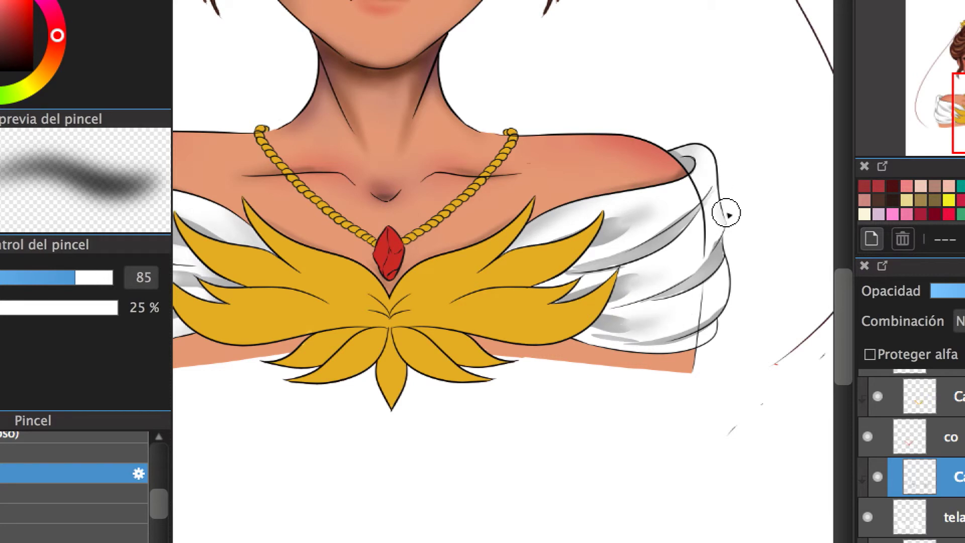
scroll(566, 280, "left", 5)
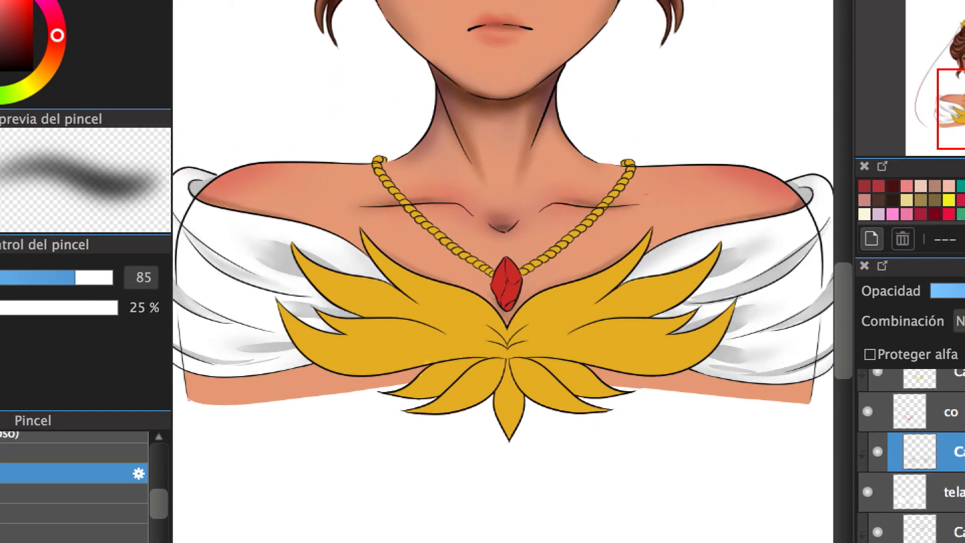
- Lower the tela layer's opacity so the arms show through the sleeves and protect the layer's alpha
left_click(942, 490)
left_click(869, 354)
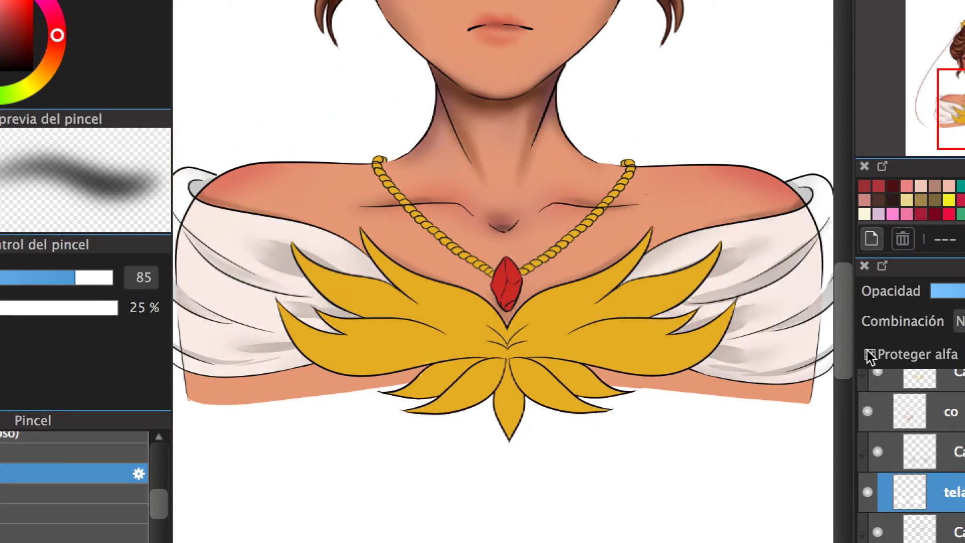
scroll(746, 440, "left", 3)
left_click(949, 451)
left_click(950, 510)
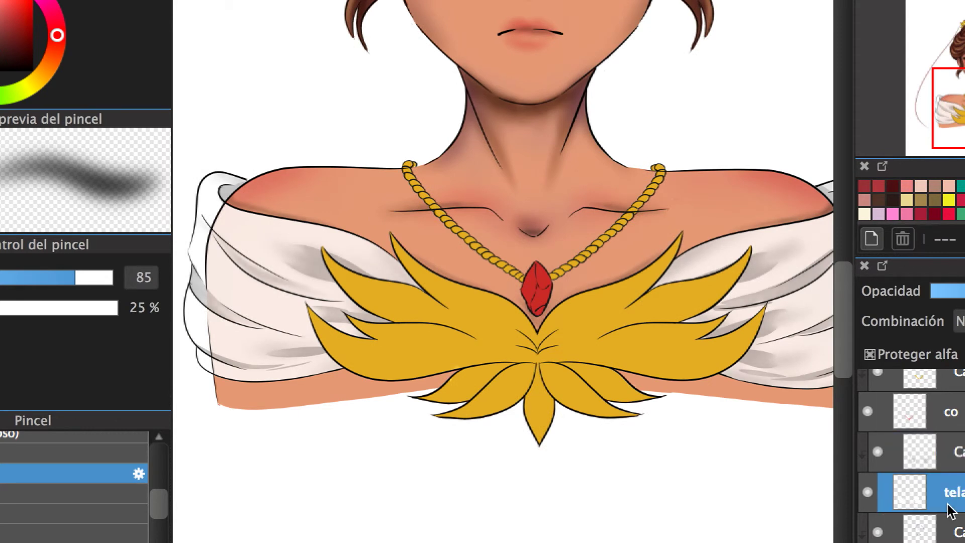
- Show the red veil layer below the skin layer and fill both sides of the veil with white
scroll(739, 401, "down", 2)
scroll(694, 329, "down", 2)
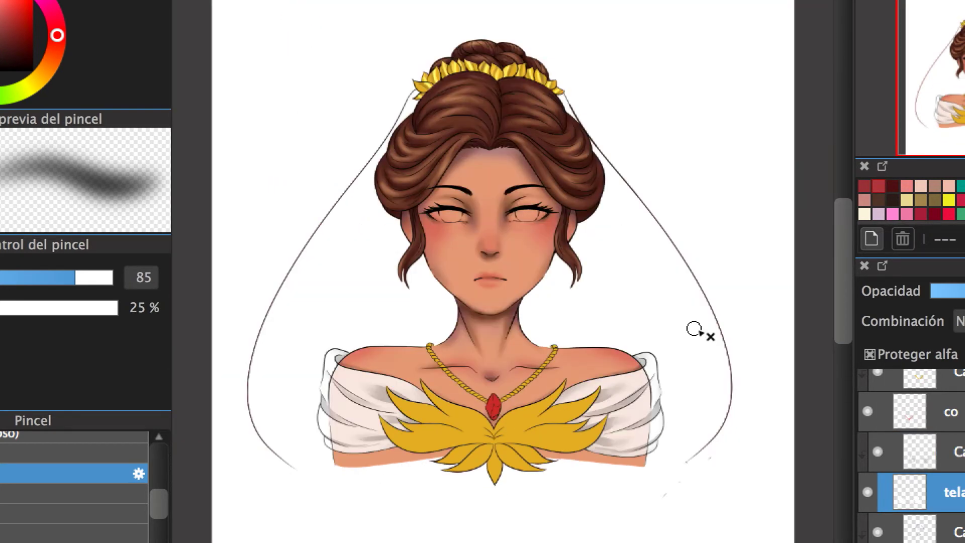
scroll(694, 329, "up", 1)
scroll(643, 276, "down", 1)
scroll(910, 452, "up", 3)
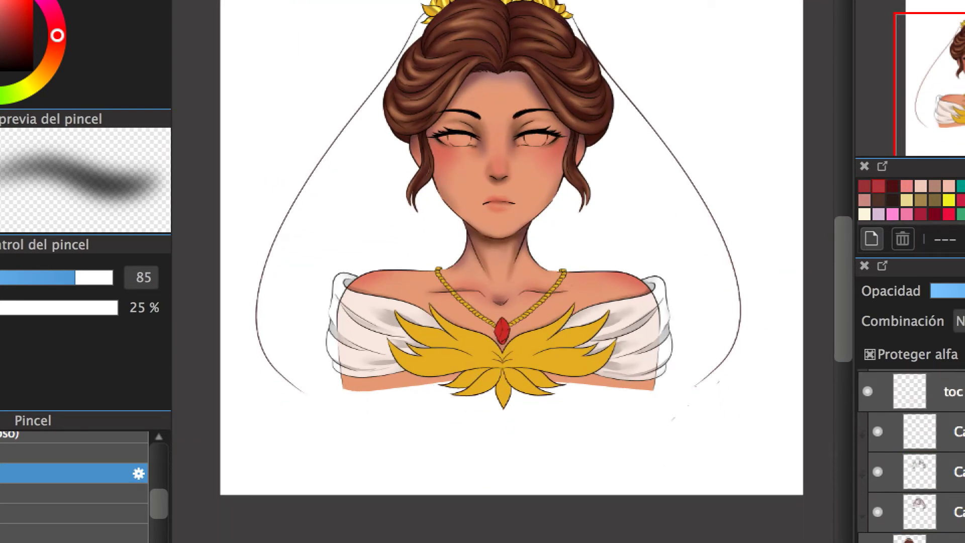
scroll(909, 452, "down", 6)
scroll(909, 452, "up", 1)
left_click(867, 477)
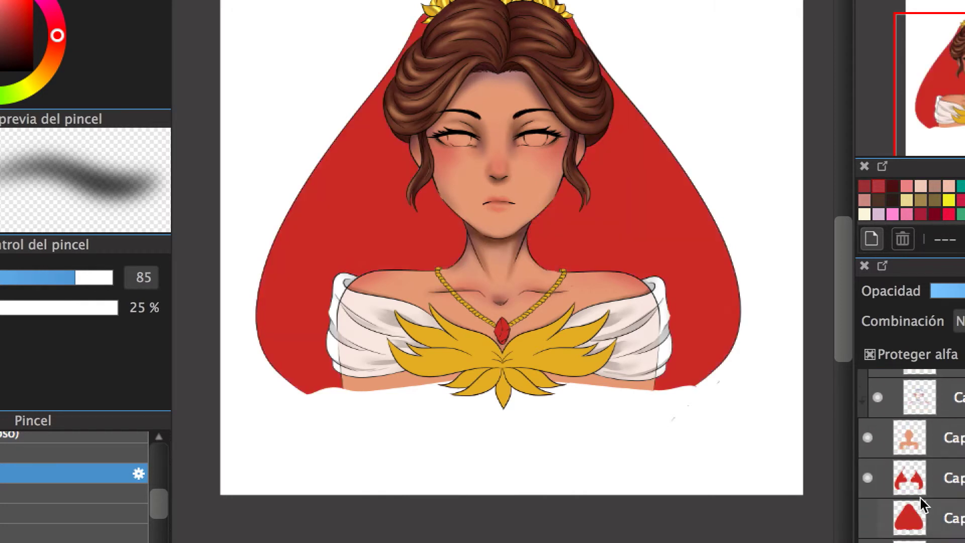
left_click(921, 490)
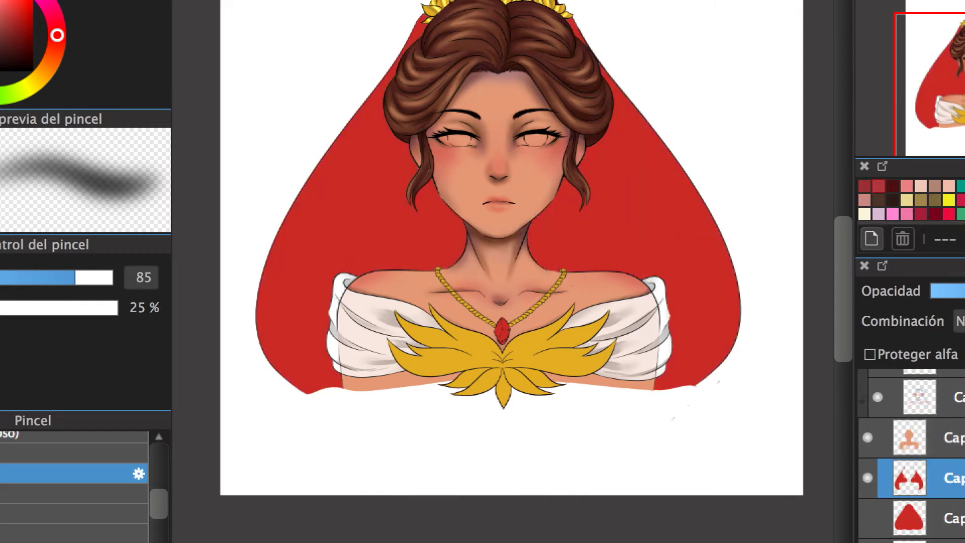
left_click(388, 215)
left_click(662, 251)
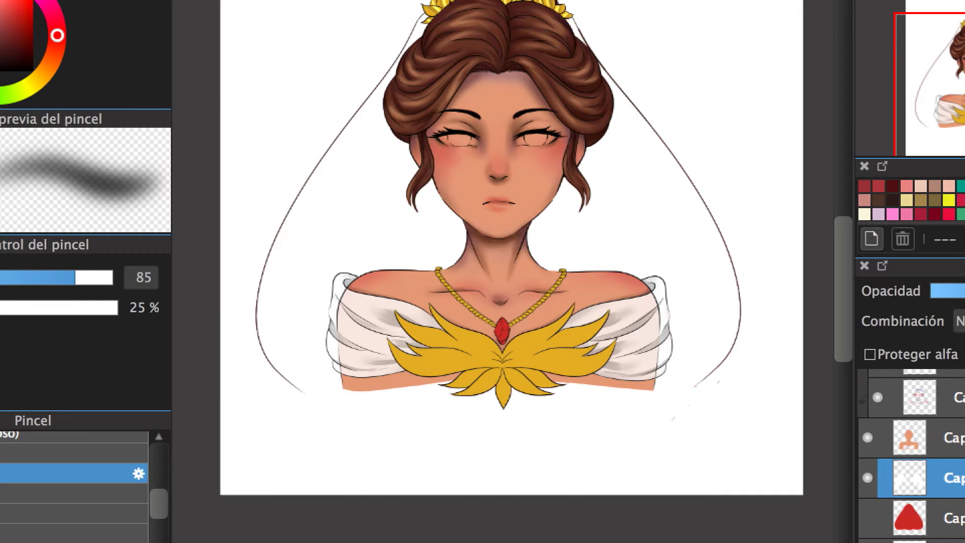
- Fill both sides of the veil with a pale pink
scroll(588, 264, "up", 2)
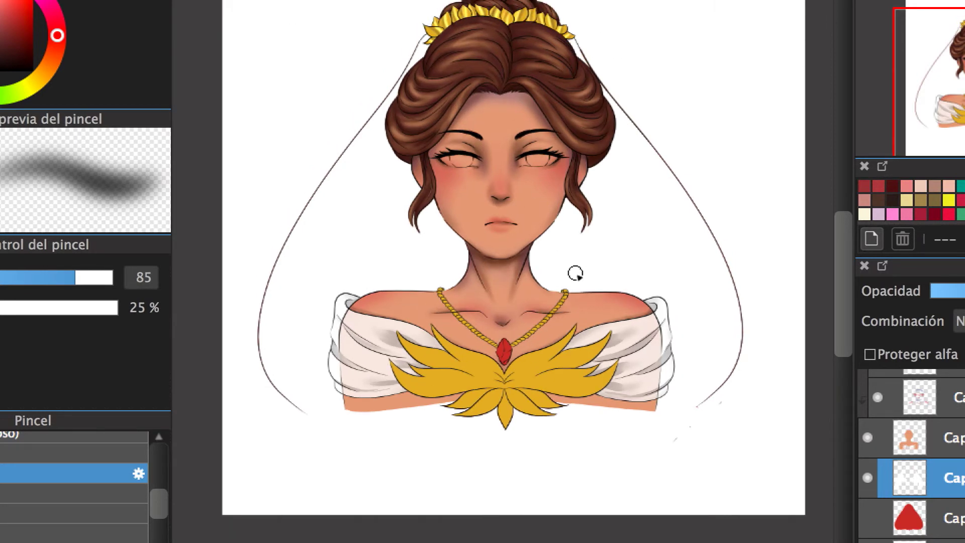
scroll(576, 273, "up", 2)
left_click(376, 244)
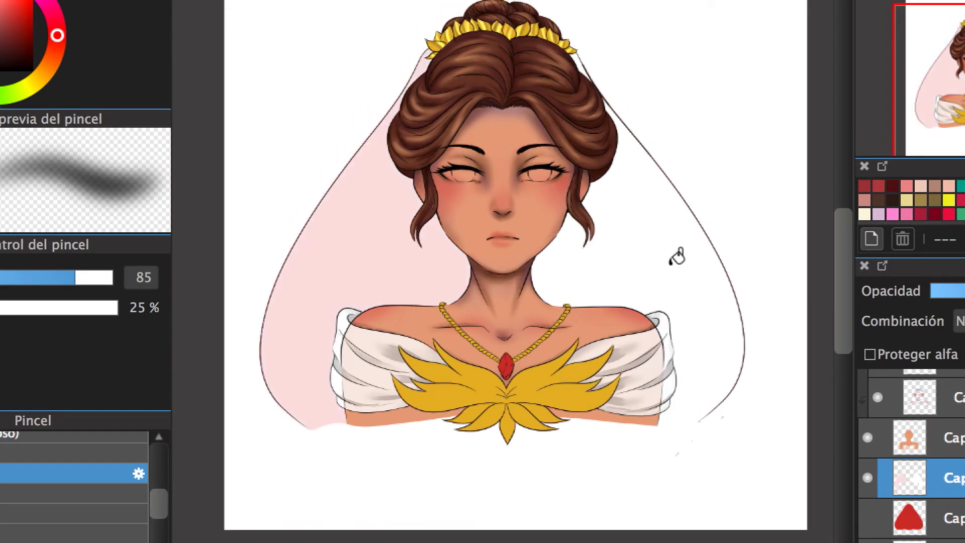
left_click(673, 254)
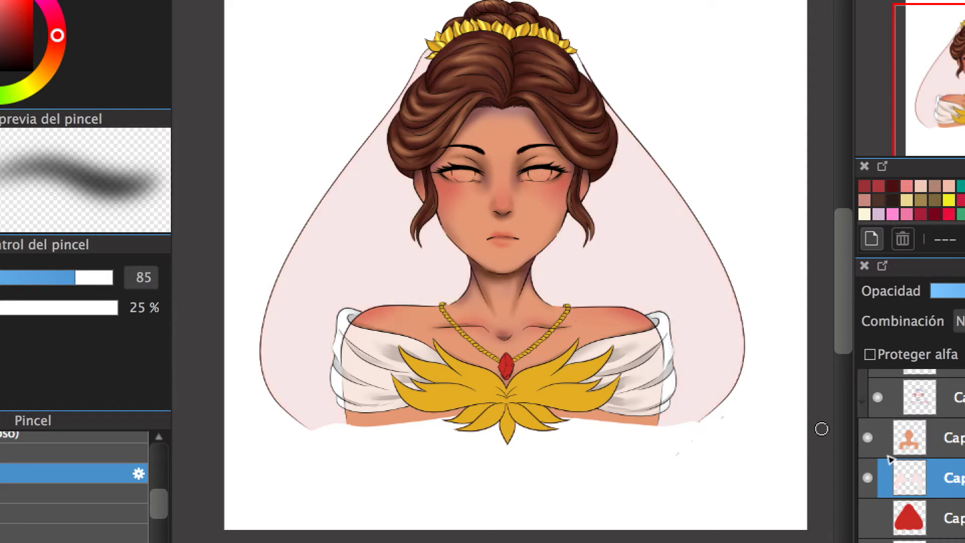
- Pick a crimson color and fill the background layer with it
left_click(54, 18)
left_click(16, 22)
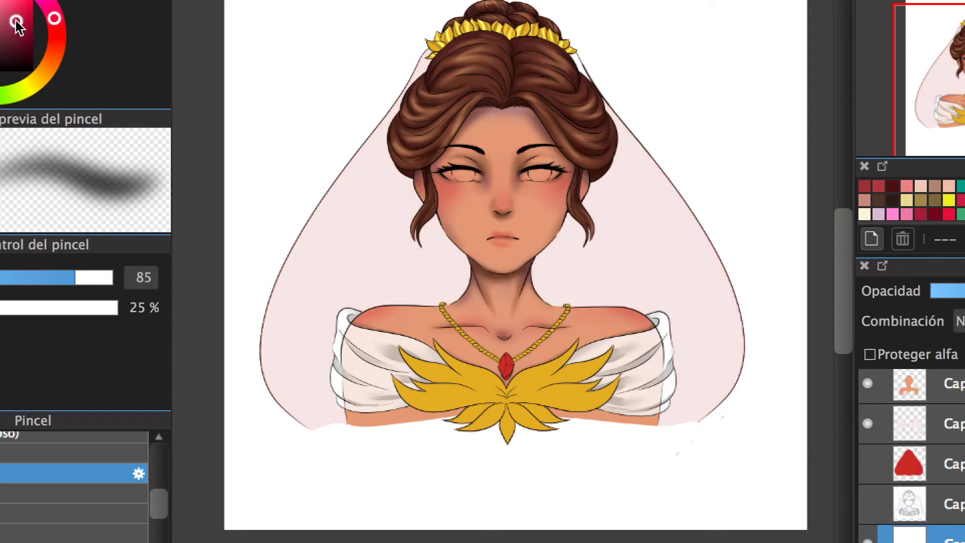
left_click(333, 235)
- Return to the veil layer and refill both sides of the veil with white
left_click(920, 423)
left_click(390, 261, "alt")
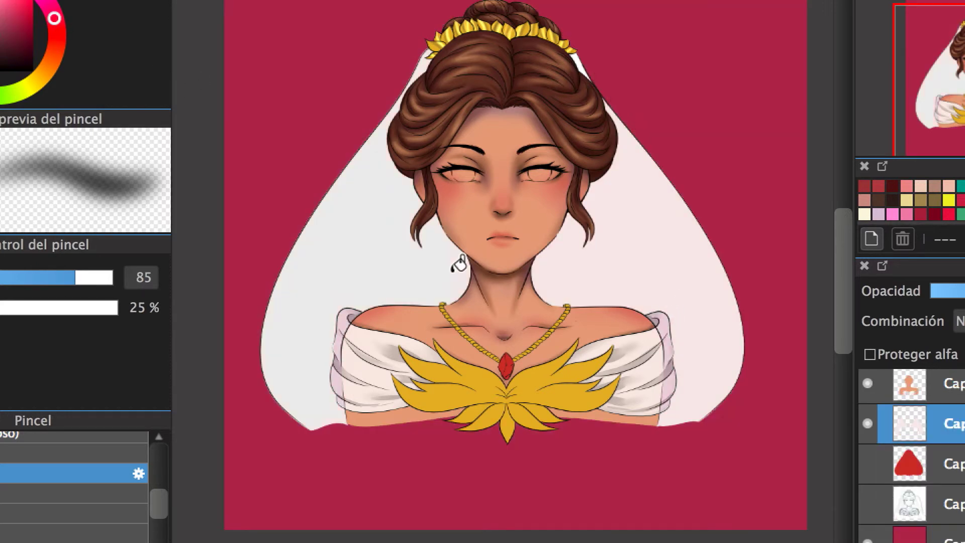
left_click(390, 230)
scroll(675, 243, "up", 2)
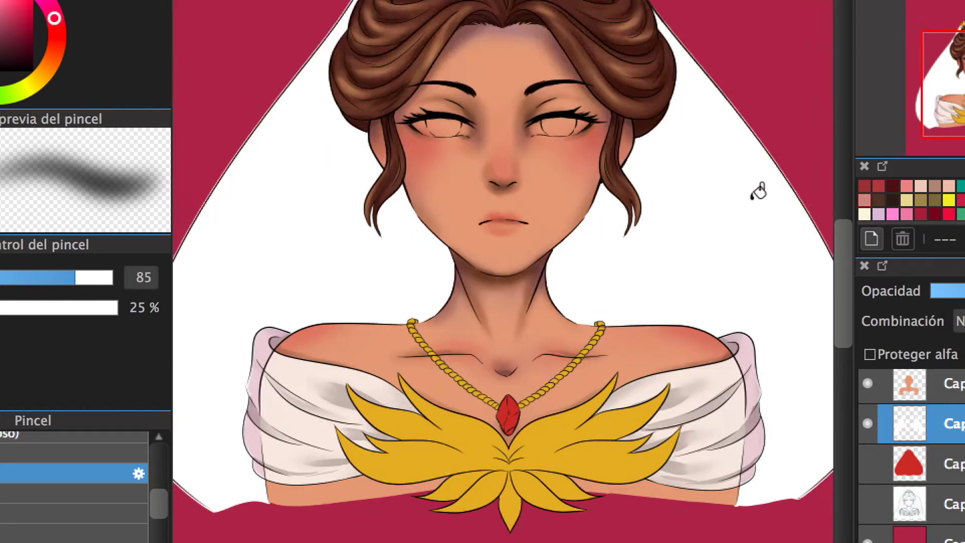
- Paint white behind the outer puffs of both sleeves on the veil layer with the size 93 hard brush
scroll(149, 460, "up", 2)
left_click(92, 442)
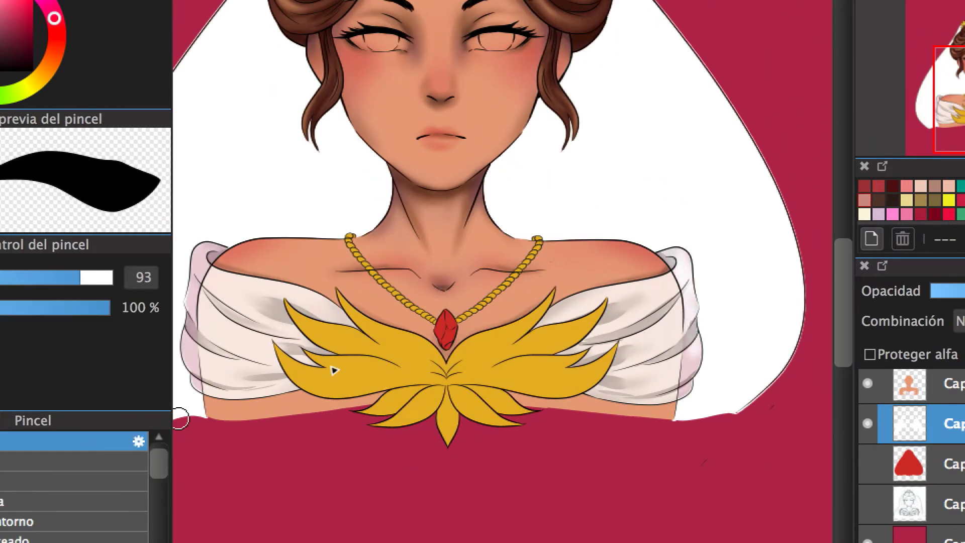
scroll(709, 344, "left", 5)
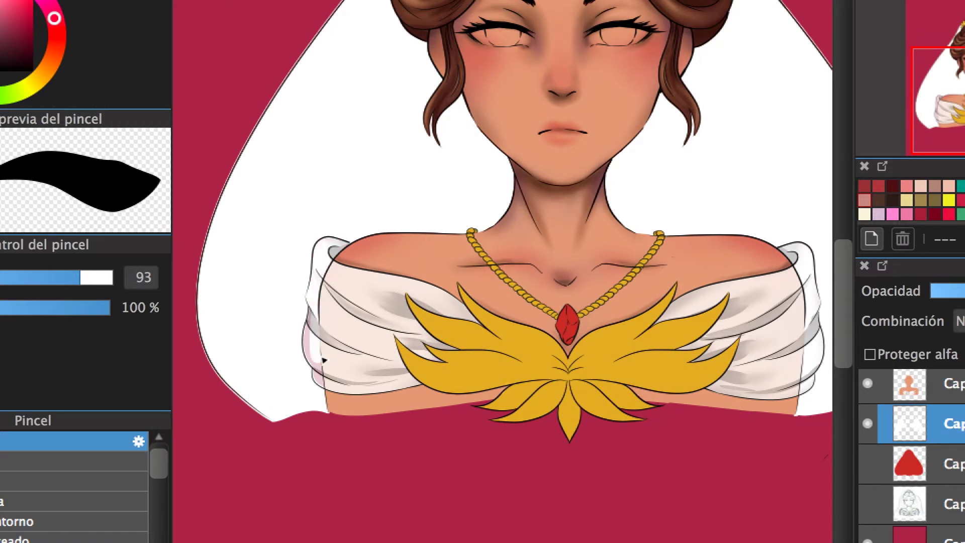
scroll(663, 146, "right", 3)
scroll(685, 194, "down", 3)
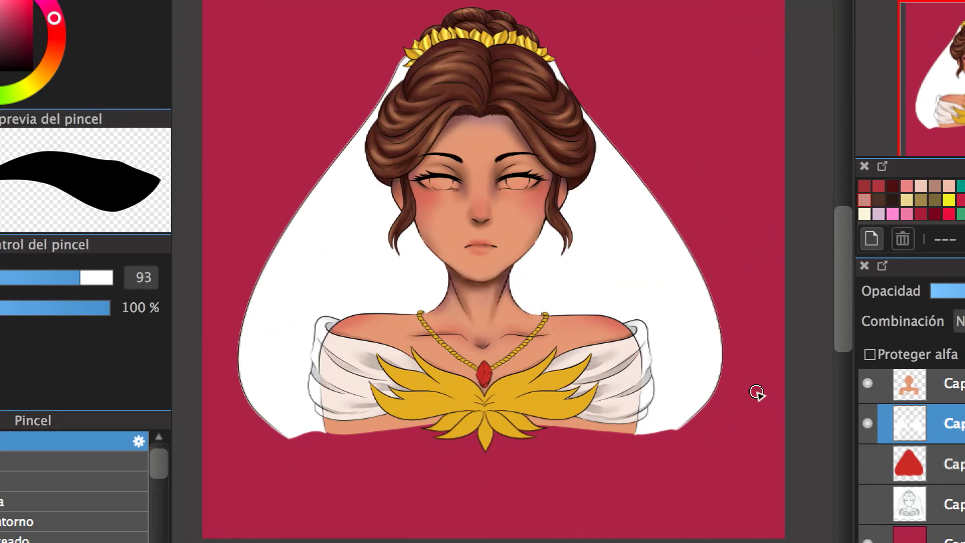
- Sample the bodice gold, protect the veil layer's alpha, and apply a gradient from gold at the hem to white above
left_click(520, 393)
left_click_drag(631, 262, 631, 262)
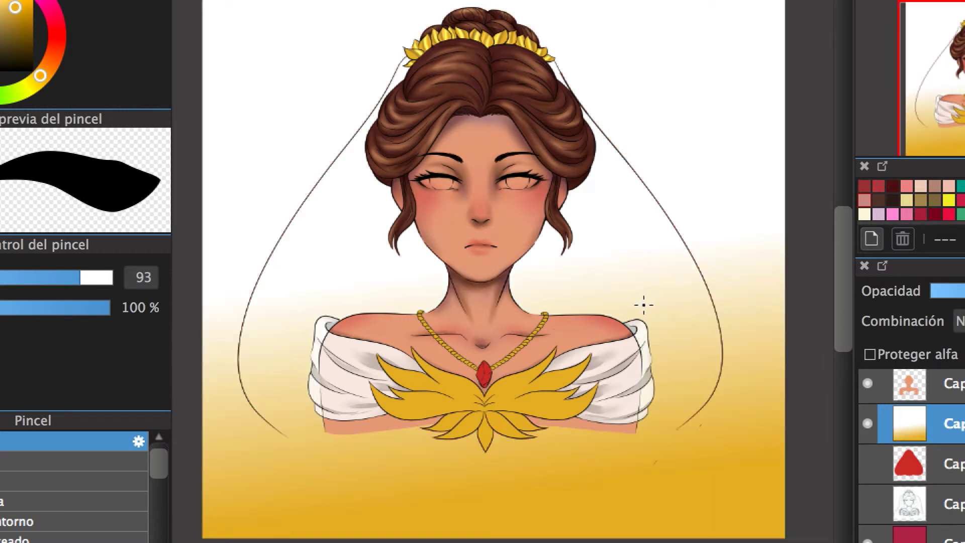
key("ctrl+z")
left_click(869, 354)
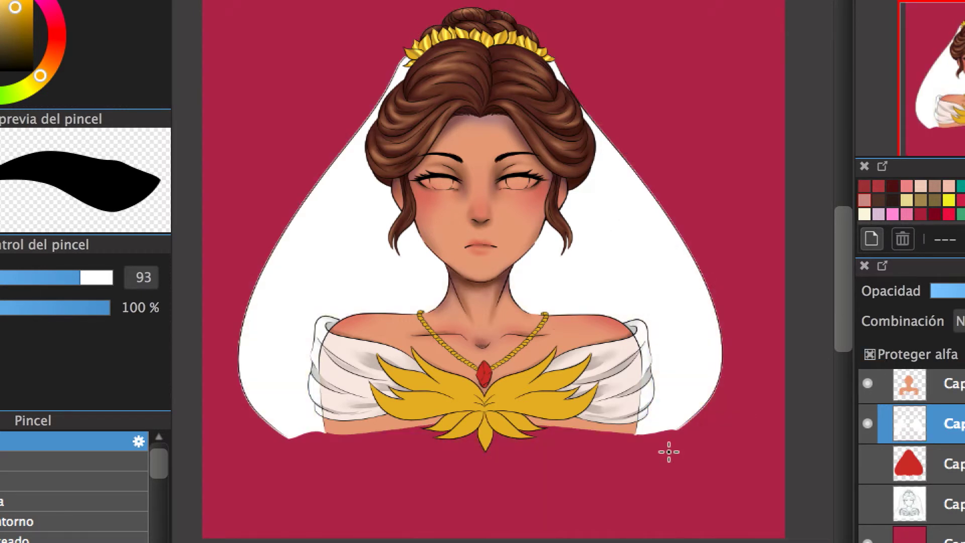
left_click_drag(590, 508, 590, 288)
left_click_drag(642, 424, 651, 453)
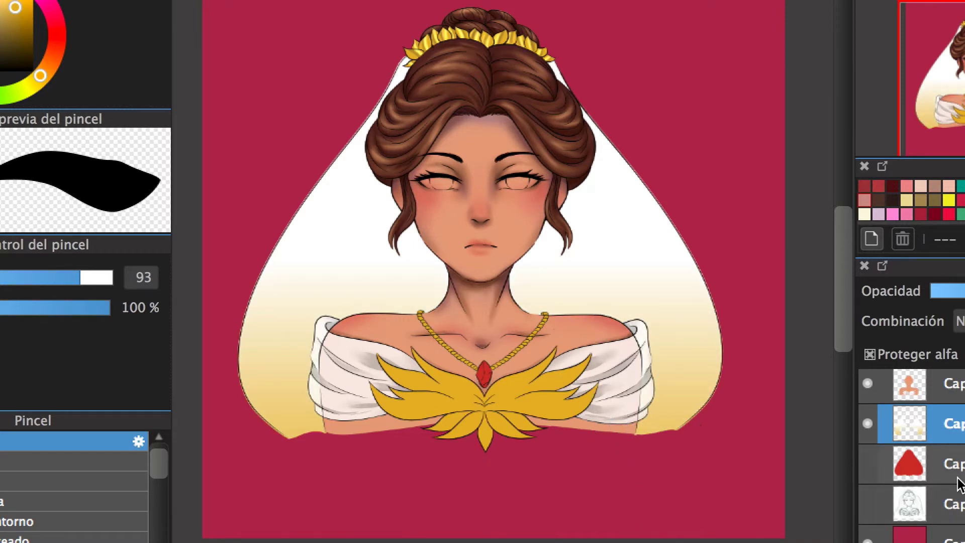
- Hide the crimson background and paint gold curls along the lower veil on a new clipped layer with the size 93 brush
left_click(867, 539)
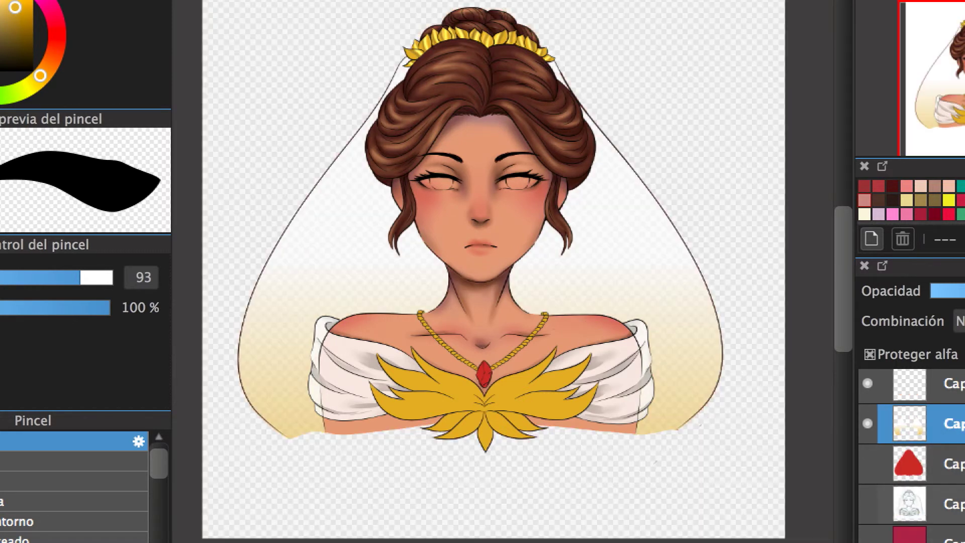
scroll(876, 494, "up", 2)
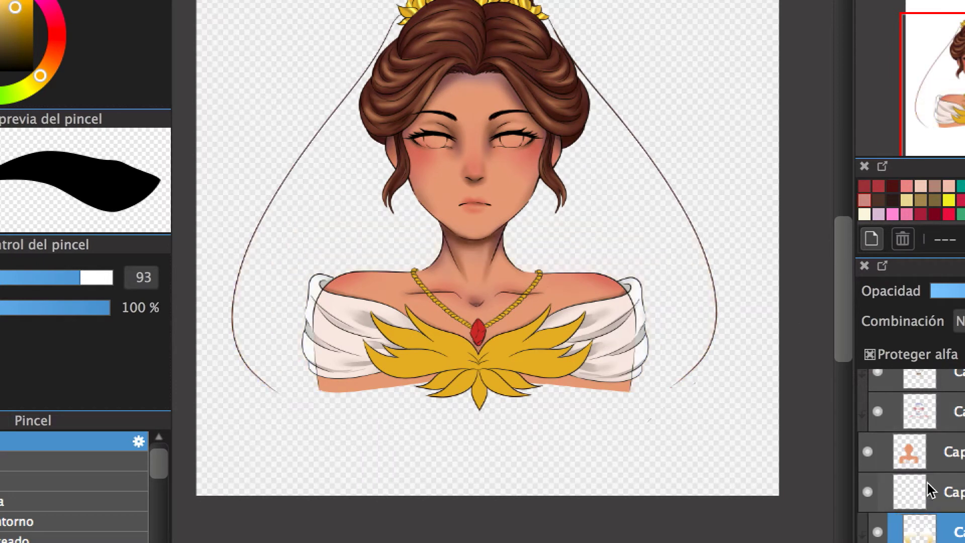
left_click(919, 481)
left_click_drag(659, 382, 672, 294)
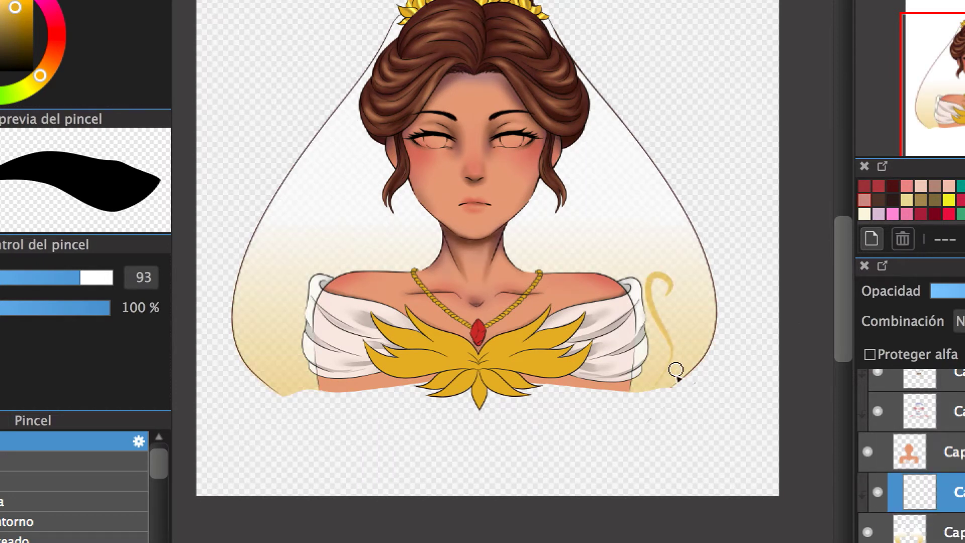
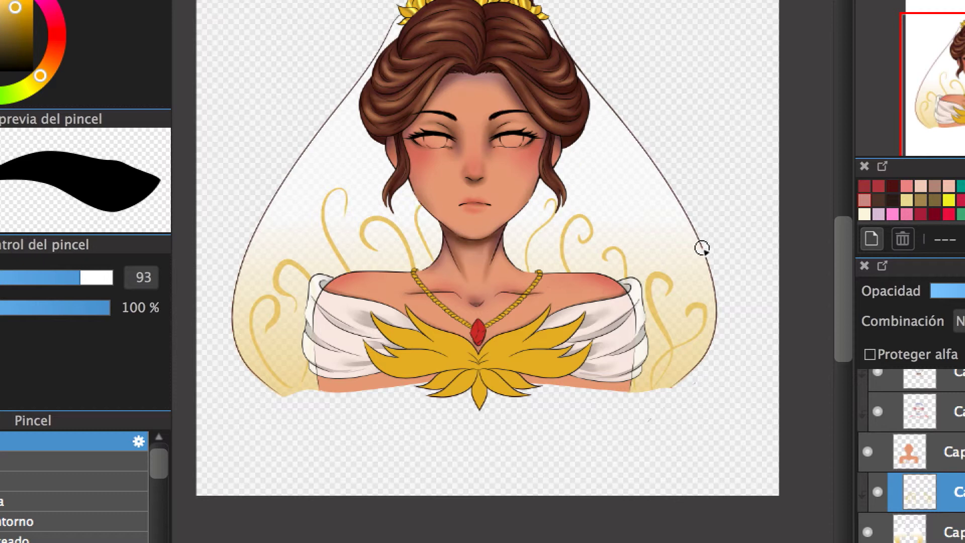
- Undo the inner curls beside the neck and shoulders and redraw them as rounder spirals
scroll(705, 246, "down", 2)
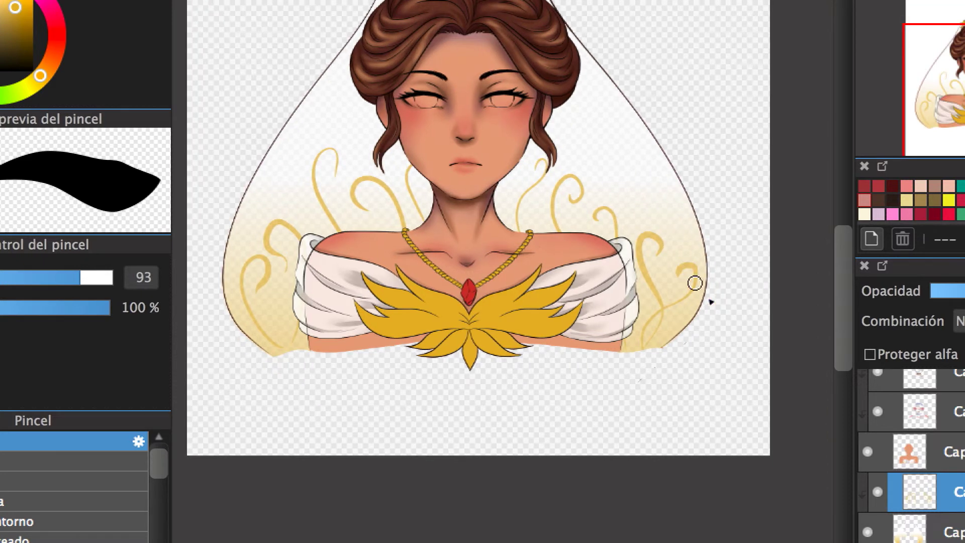
key("ctrl+z")
key("ctrl+z")
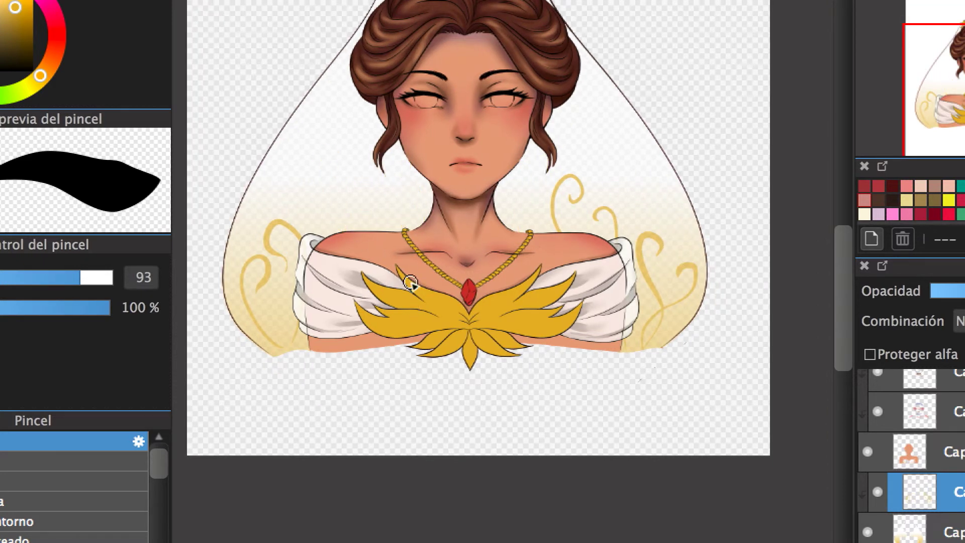
key("ctrl+y")
key("ctrl+y")
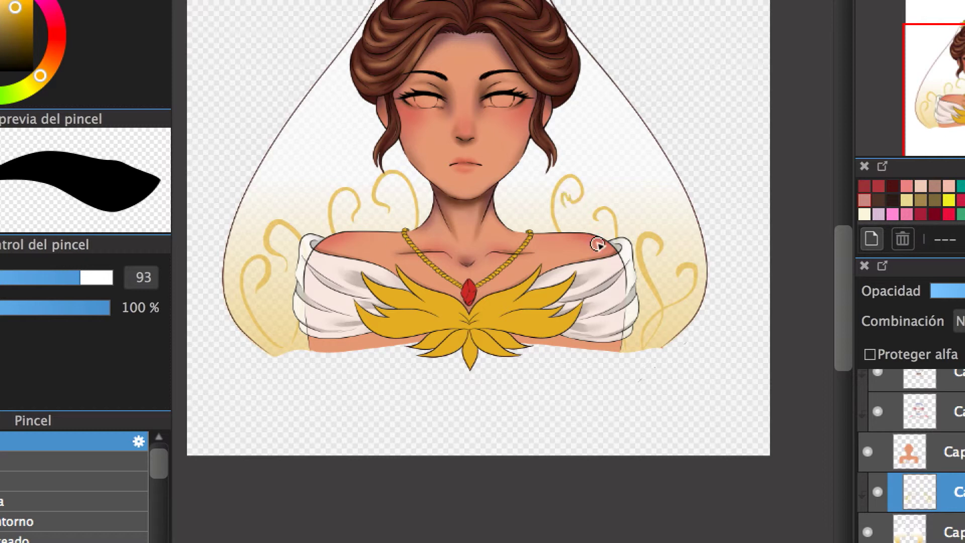
scroll(598, 246, "up", 2)
scroll(595, 261, "right", 2)
scroll(505, 274, "up", 2)
scroll(505, 274, "left", 1)
mouse_move(570, 151)
left_mouse_down()
mouse_move(601, 261)
mouse_move(627, 204)
mouse_move(624, 255)
left_mouse_up()
key("ctrl+z")
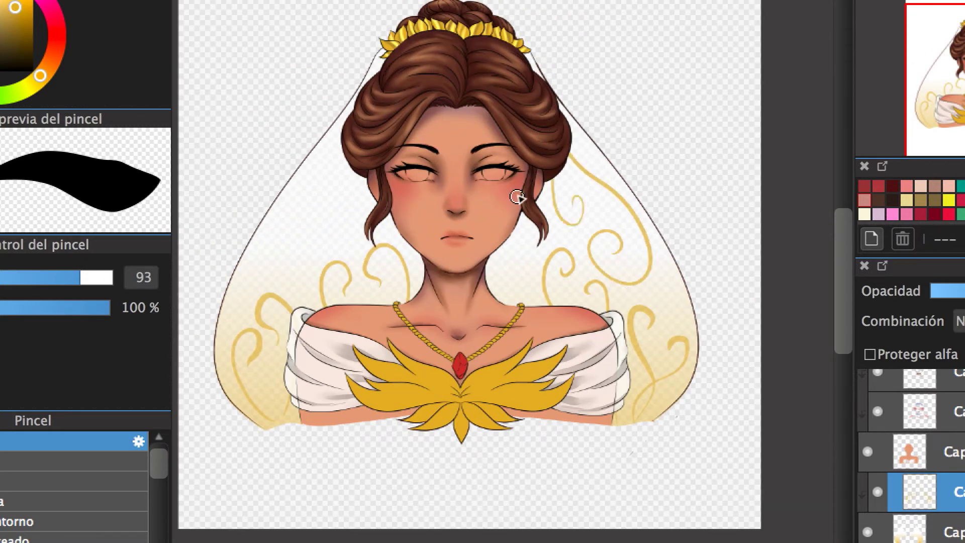
key("ctrl+z")
mouse_move(341, 138)
left_mouse_down()
mouse_move(318, 249)
mouse_move(341, 225)
left_mouse_up()
key("ctrl+z")
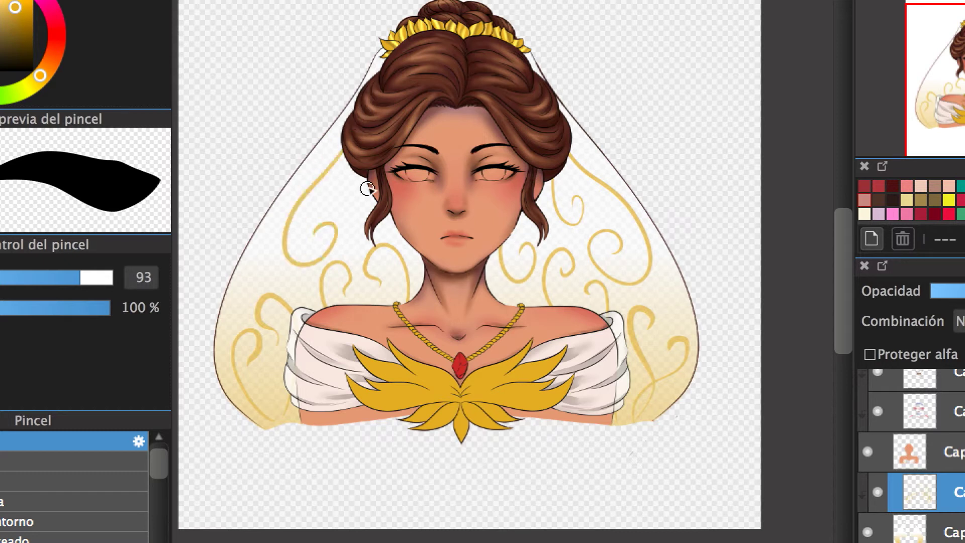
scroll(506, 295, "down", 2)
scroll(702, 241, "left", 1)
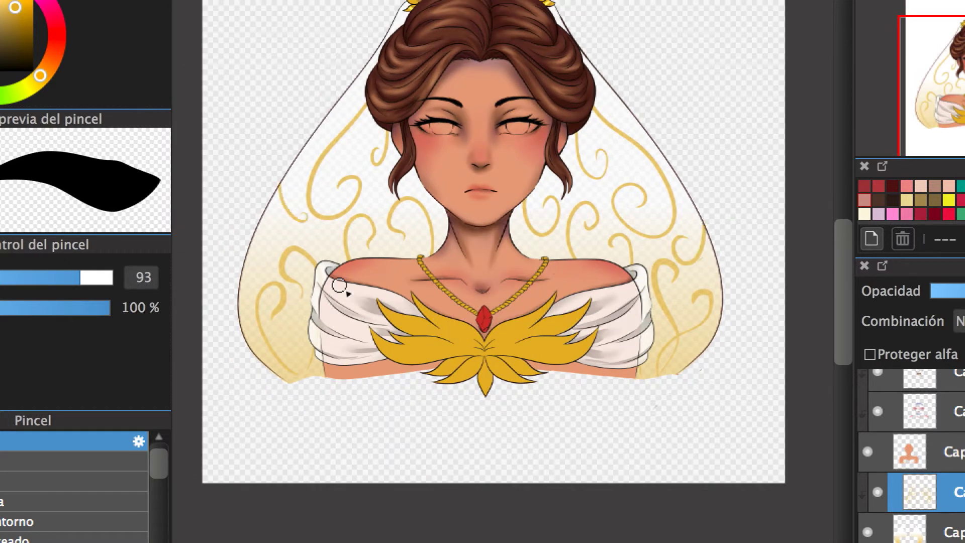
scroll(447, 473, "up", 1)
key("ctrl+z")
key("ctrl+z")
- Shade soft greyish folds down both sides of the veil on a new clipped layer with the soft brush, sizes 533 and 108, at 25%
scroll(430, 467, "up", 1)
scroll(561, 325, "left", 1)
scroll(562, 324, "down", 2)
scroll(562, 329, "left", 1)
left_click(925, 530)
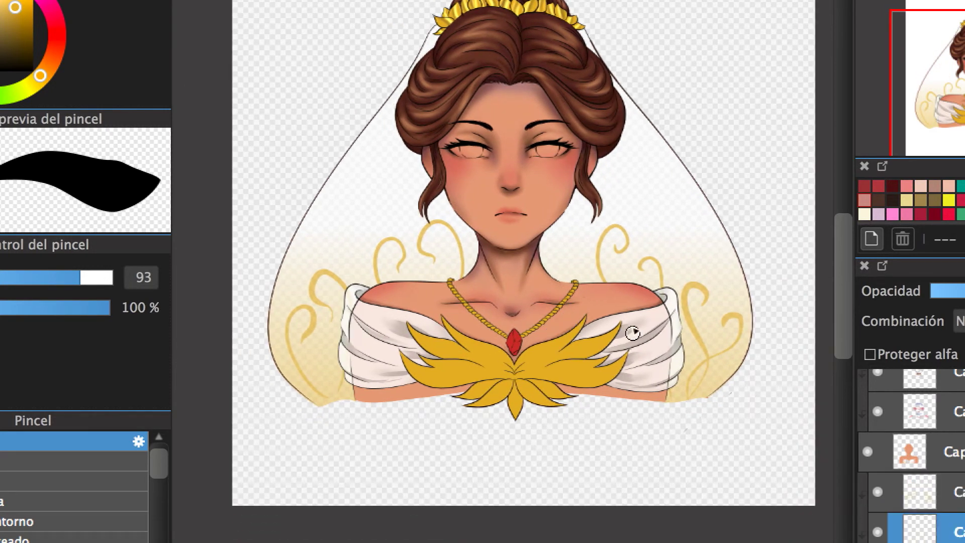
scroll(638, 345, "down", 2)
scroll(637, 345, "right", 1)
scroll(161, 473, "down", 2)
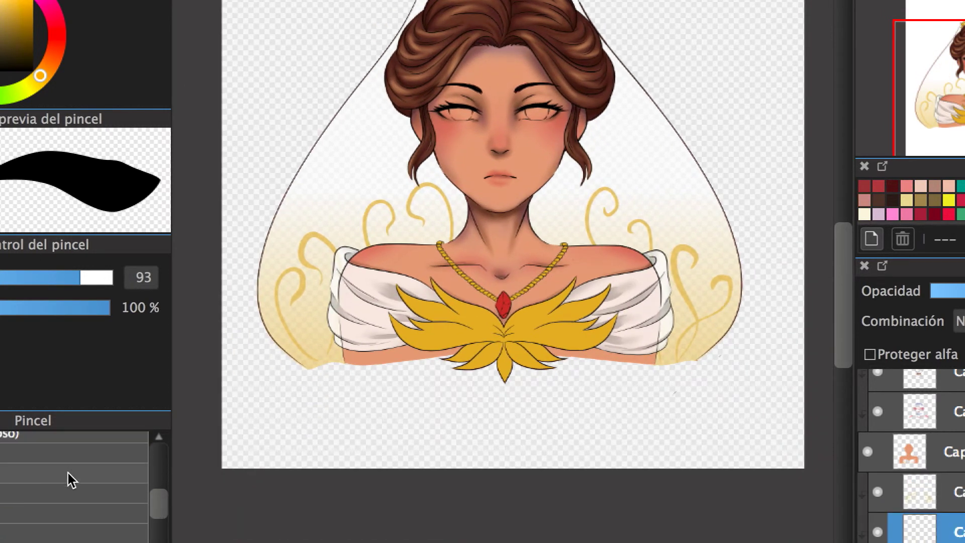
left_click(67, 473)
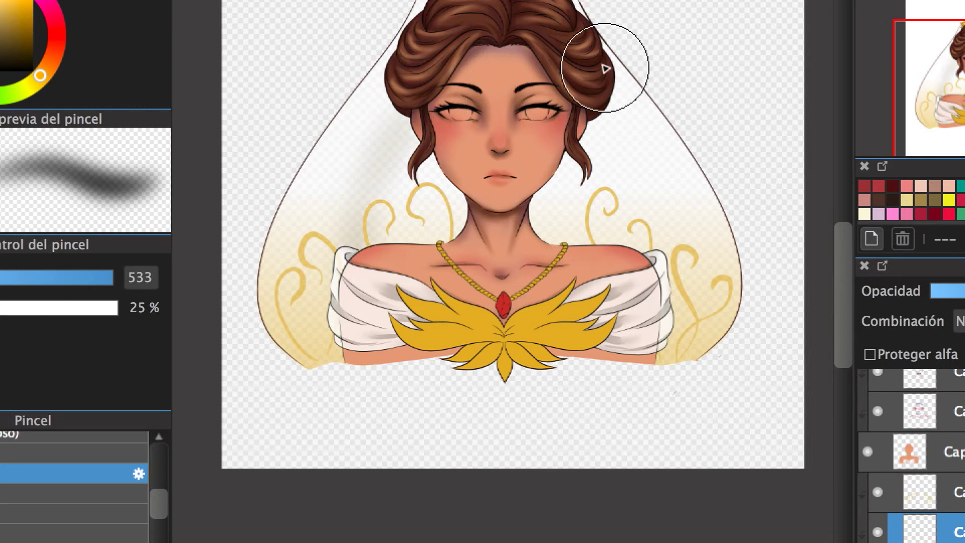
left_click_drag(610, 65, 586, 198)
left_click_drag(76, 281, 89, 277)
mouse_move(372, 101)
left_mouse_down()
mouse_move(340, 155)
mouse_move(324, 297)
left_mouse_up()
scroll(442, 398, "up", 4)
scroll(552, 309, "down", 3)
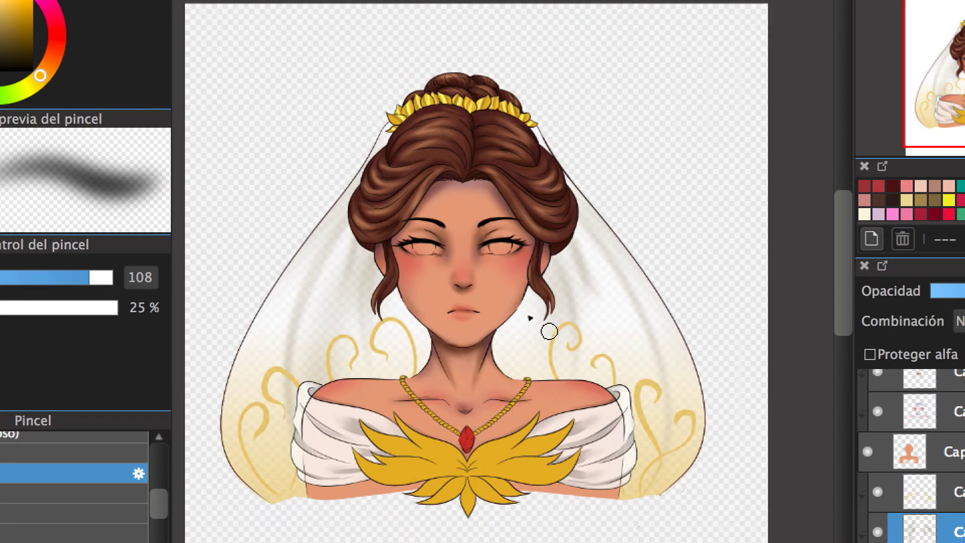
- Select the necklace layer "co" and add an empty clipped layer above it
scroll(565, 378, "down", 4)
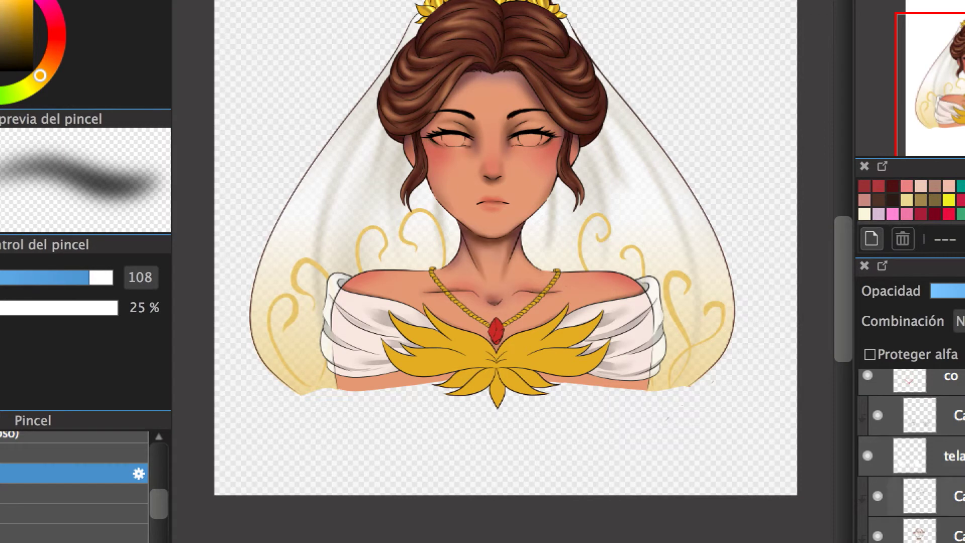
scroll(905, 452, "up", 5)
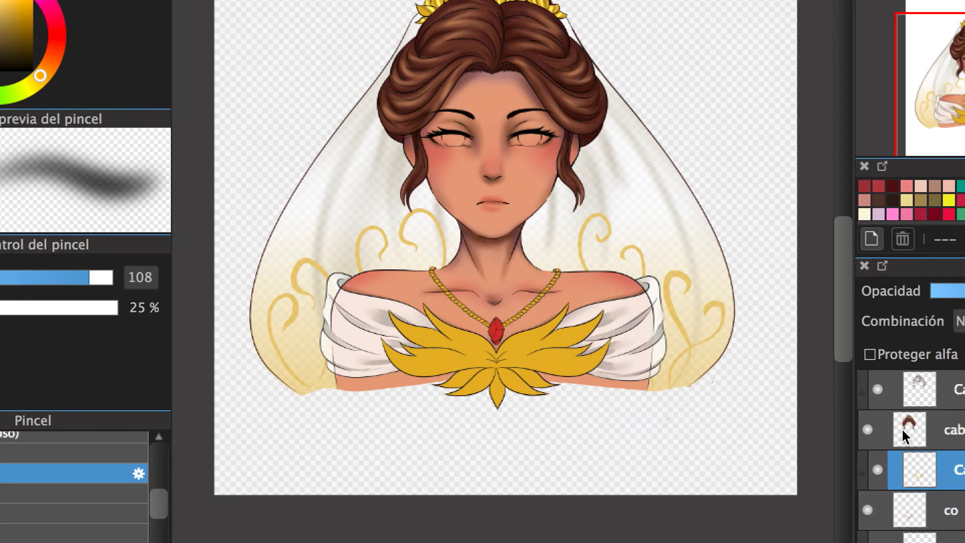
left_click_drag(901, 477, 867, 467)
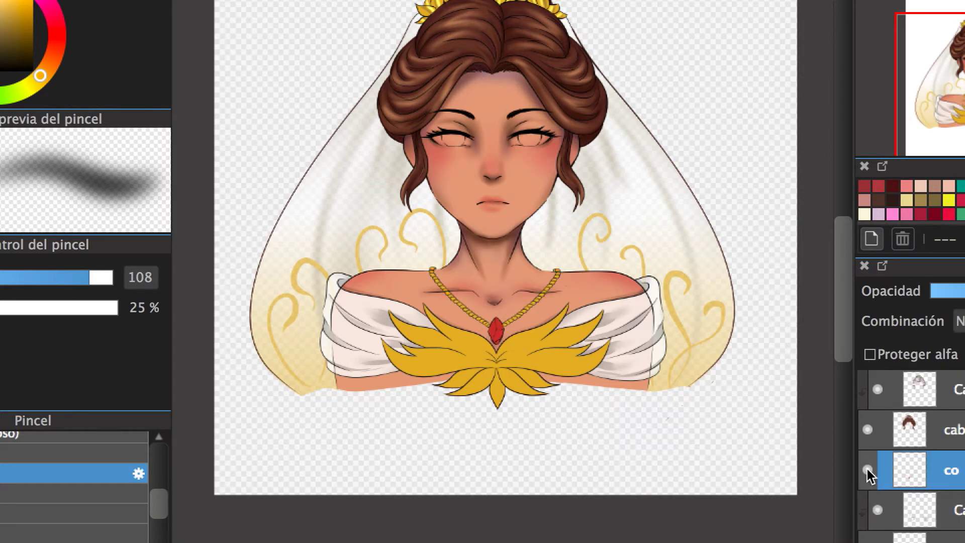
scroll(498, 291, "up", 4)
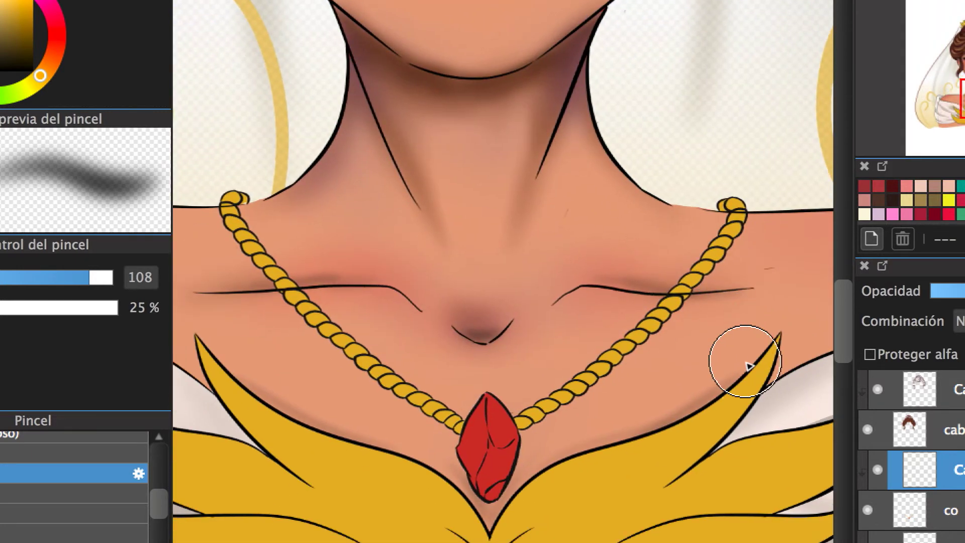
scroll(909, 452, "down", 2)
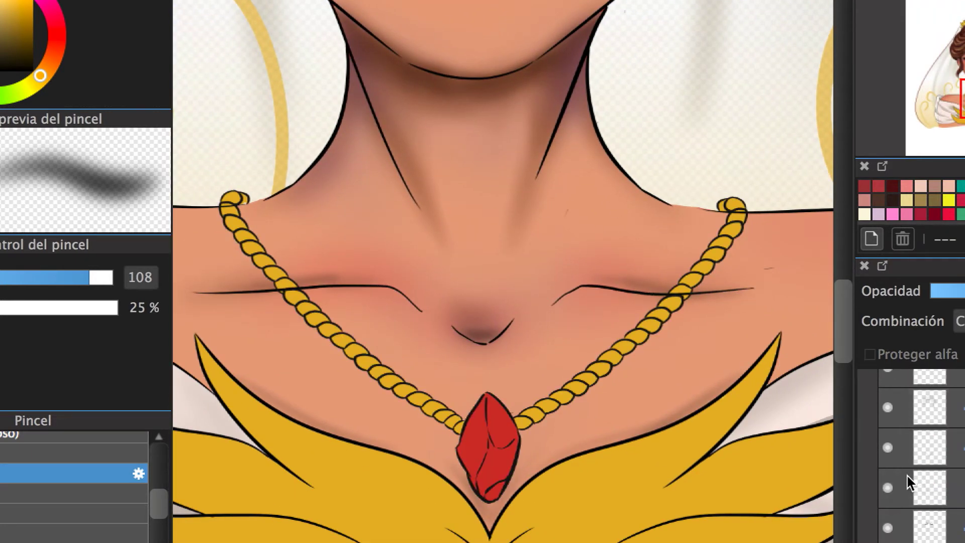
left_click(930, 488)
key("e")
left_click_drag(60, 277, 115, 283)
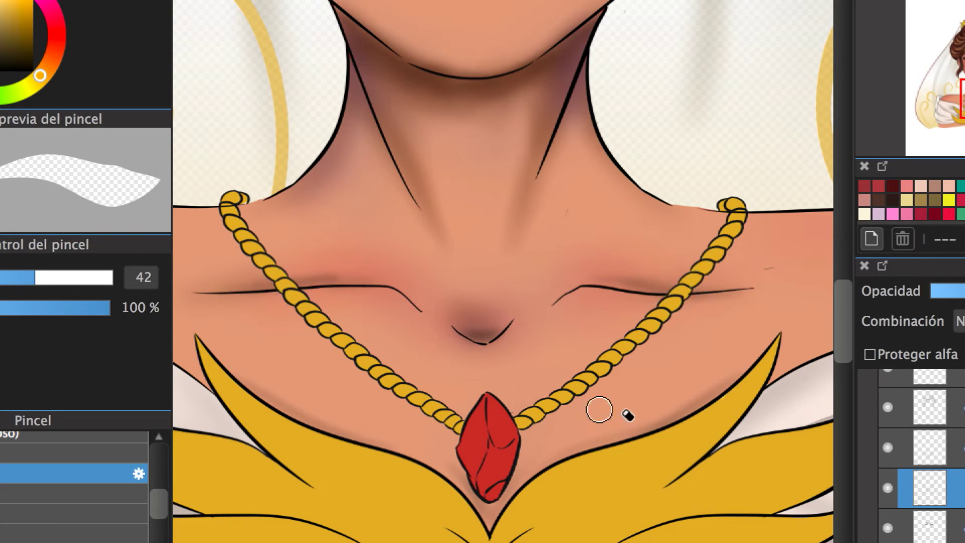
scroll(382, 395, "down", 5)
scroll(678, 291, "up", 5)
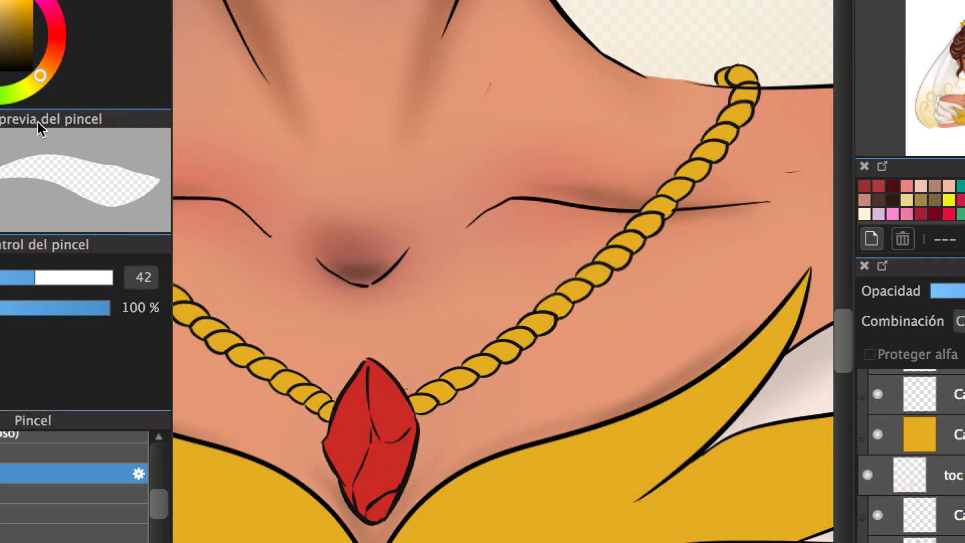
- Return to the soft brush on the necklace's clipped layer and reduce the brush size to 20
key("e")
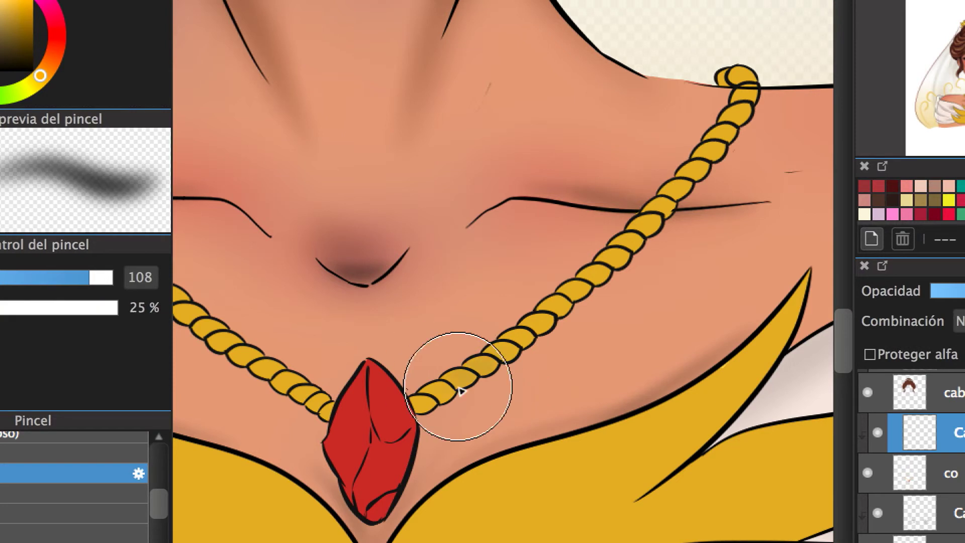
key("bracketleft")
key("bracketleft")
key("bracketleft")
key("bracketleft")
key("bracketleft")
key("bracketleft")
mouse_move(543, 316)
left_mouse_down()
mouse_move(578, 294)
mouse_move(729, 131)
left_mouse_up()
scroll(367, 318, "down", 3)
left_click_drag(367, 318, 351, 327)
scroll(304, 378, "up", 3)
scroll(288, 341, "up", 3)
left_click_drag(304, 378, 194, 198)
scroll(194, 198, "left", 2)
left_click(957, 320)
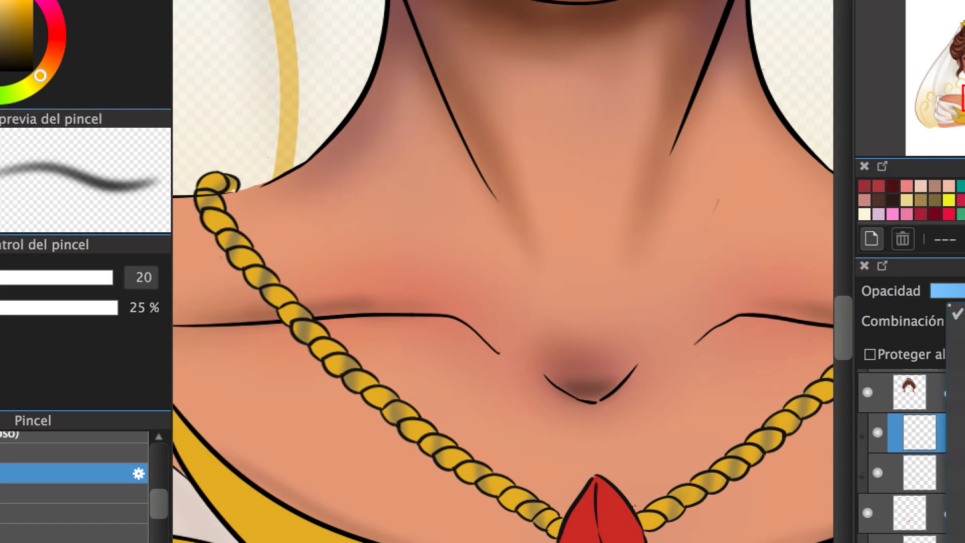
left_click(958, 352)
mouse_move(208, 184)
left_mouse_down()
mouse_move(252, 276)
mouse_move(346, 369)
mouse_move(466, 462)
left_mouse_up()
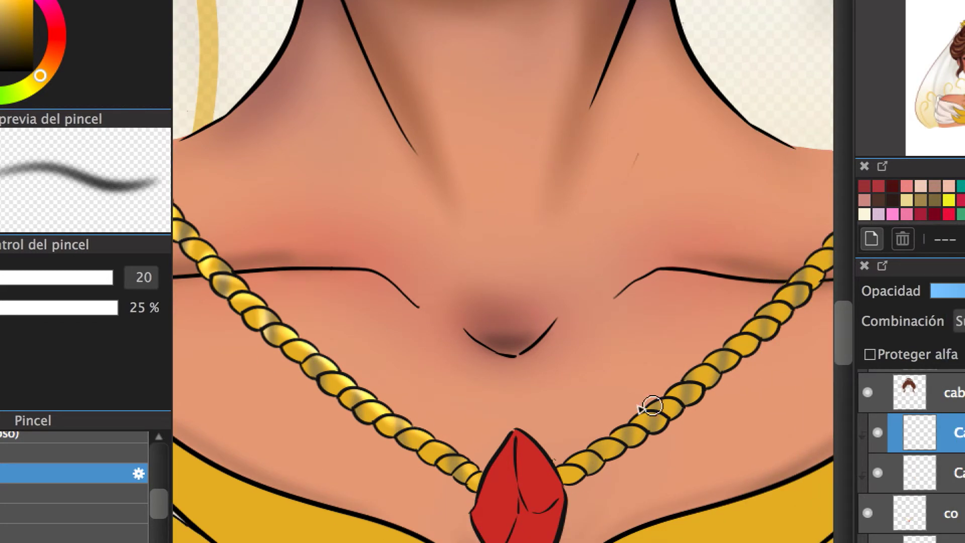
left_click(929, 472, "shift")
- Paint soft dark shading along one edge of the rope necklace's links on both sides of the gem
scroll(559, 310, "down", 2)
scroll(560, 310, "right", 3)
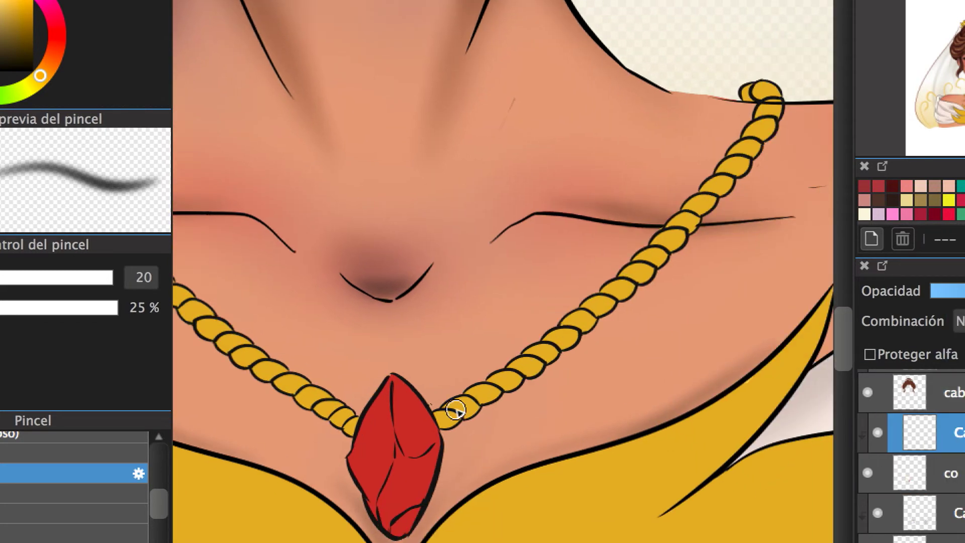
mouse_move(557, 357)
left_mouse_down()
mouse_move(606, 294)
mouse_move(631, 282)
left_mouse_up()
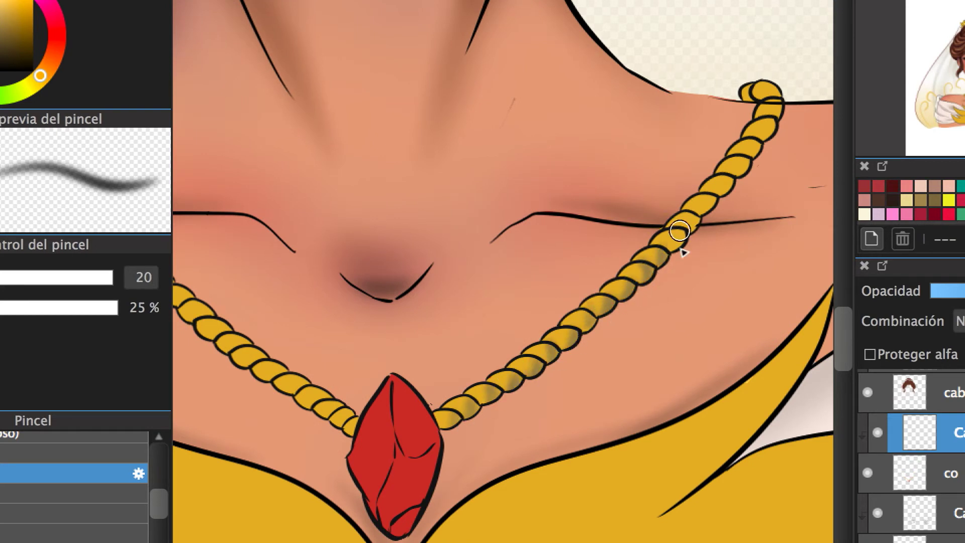
left_click_drag(725, 196, 764, 129)
scroll(232, 96, "left", 5)
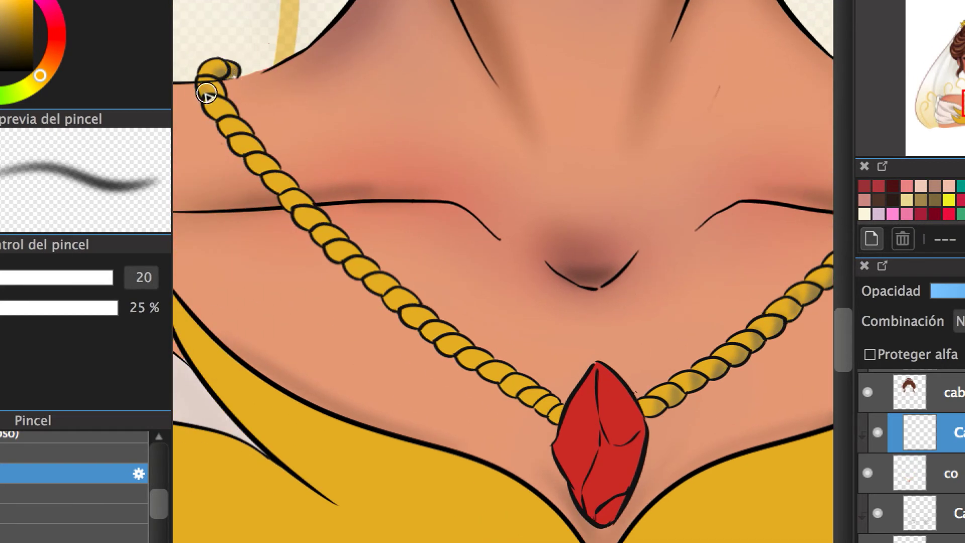
mouse_move(315, 221)
left_mouse_down()
mouse_move(482, 377)
mouse_move(552, 417)
left_mouse_up()
- Add bright highlights to the links on both sides of the necklace on a second clipped layer with a changed blend mode
mouse_move(250, 126)
left_mouse_down()
mouse_move(295, 197)
mouse_move(474, 359)
mouse_move(735, 114)
left_mouse_up()
scroll(392, 281, "down", 2)
scroll(474, 359, "down", 1)
scroll(474, 358, "right", 3)
scroll(735, 114, "right", 3)
left_click_drag(634, 108, 686, 62)
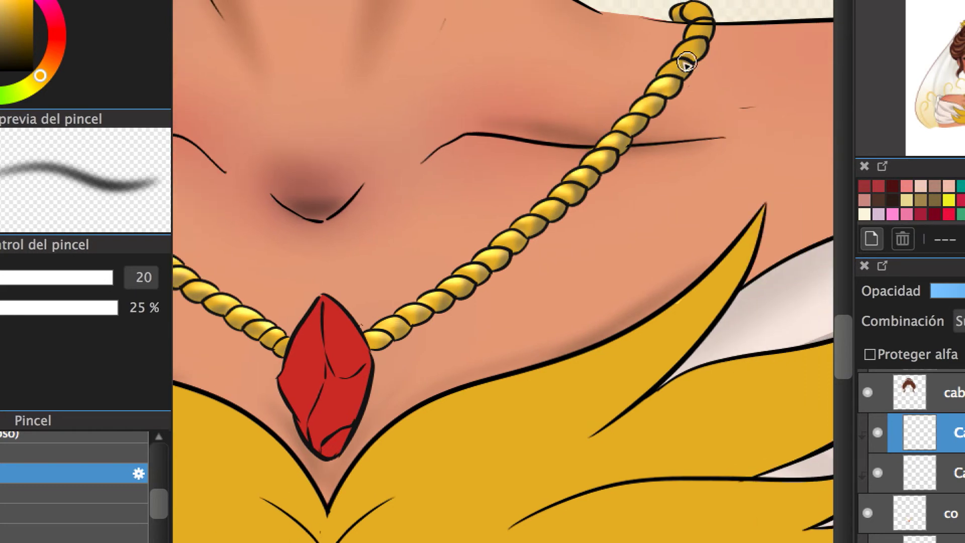
- Clean up the line art where the shoulder and collarbone lines cross the necklace with the size 42 eraser
scroll(703, 22, "down", 3)
scroll(749, 134, "up", 3)
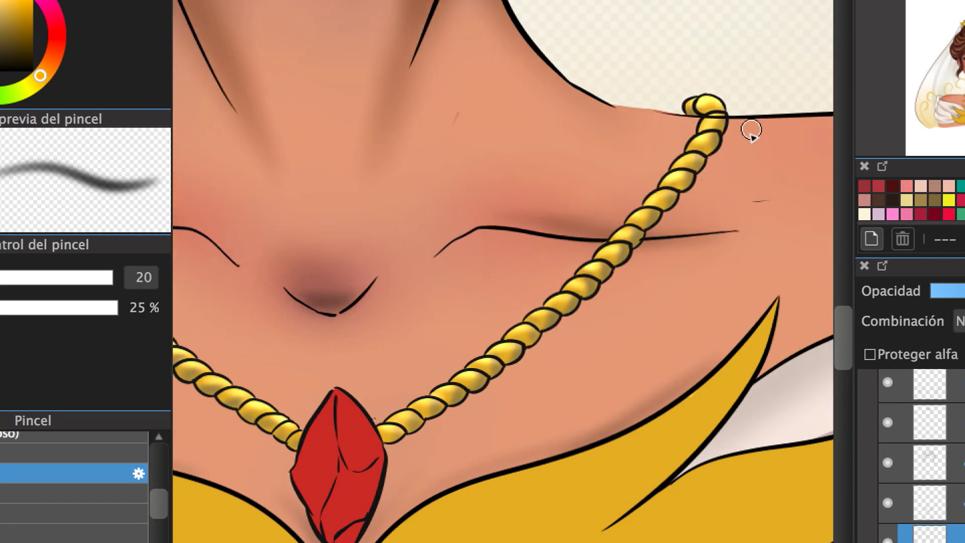
key("e")
scroll(720, 115, "left", 10)
scroll(491, 189, "right", 10)
scroll(512, 268, "right", 10)
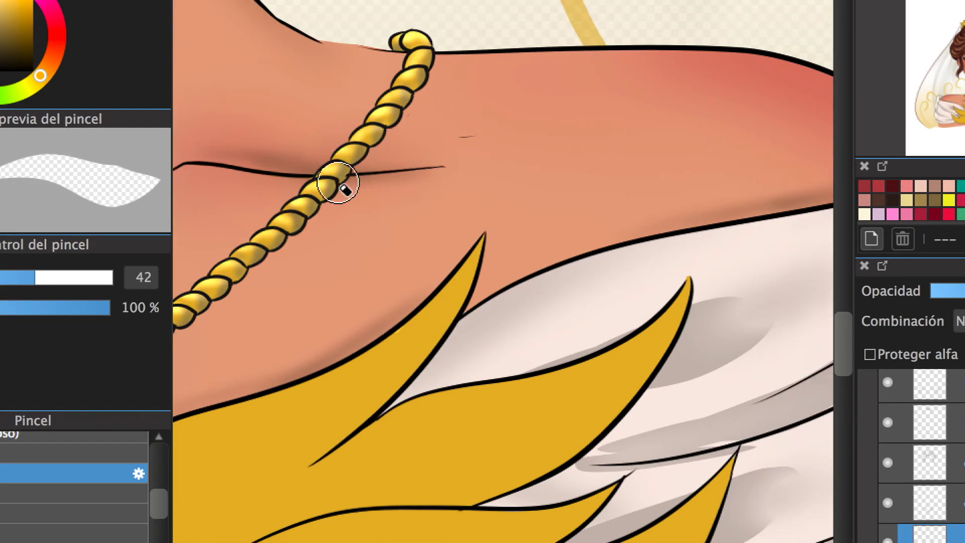
- Add a clipped layer above "co" and shade the red gem's facets with dark violet using the size 42 soft brush
left_click(936, 397)
scroll(639, 458, "left", 10)
left_click(866, 477)
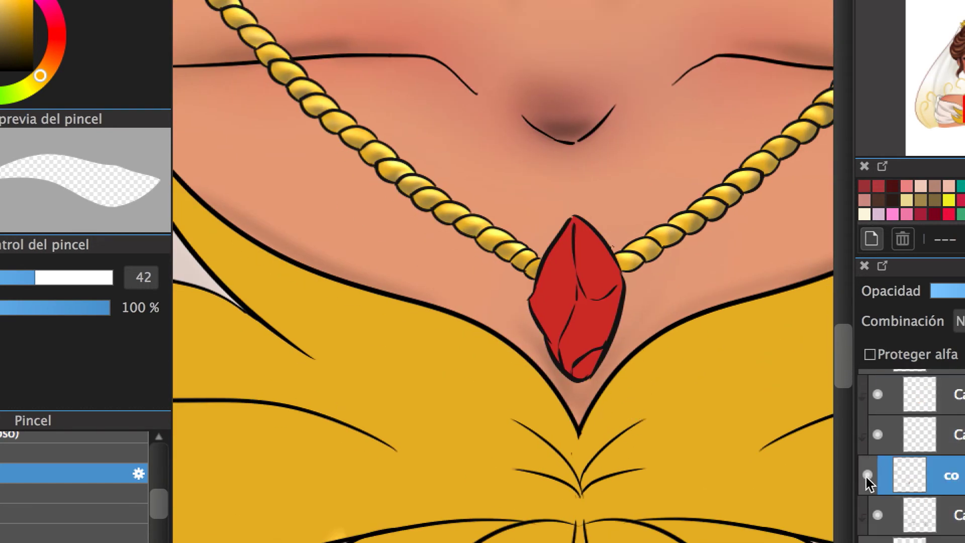
scroll(503, 271, "down", 3)
scroll(502, 271, "right", 3)
left_click(19, 17)
mouse_move(478, 287)
left_mouse_down()
mouse_move(470, 274)
mouse_move(506, 355)
mouse_move(515, 341)
left_mouse_up()
left_click_drag(536, 257, 493, 295)
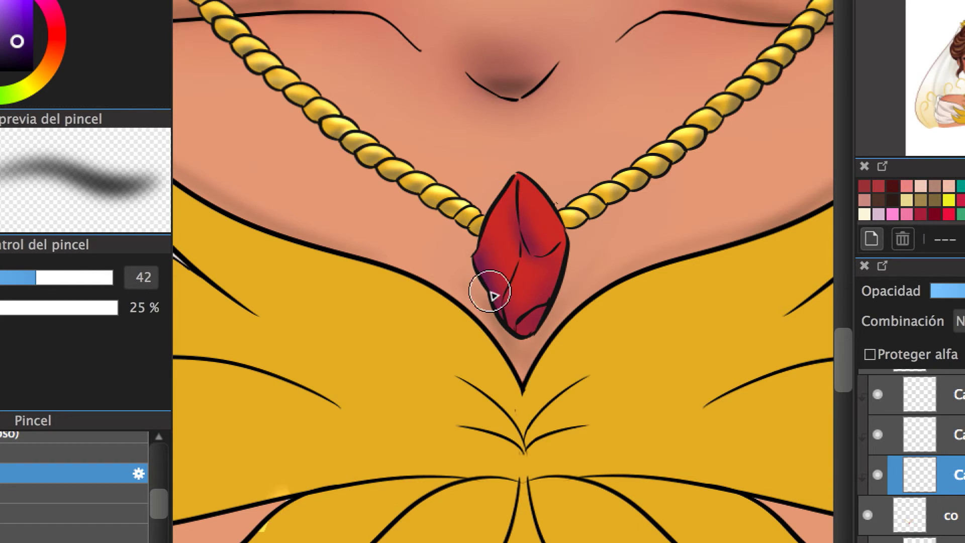
- Paint bright red highlights over the gem's facets on the upper clipped layer with the size 42 soft brush
left_click(930, 394)
left_click(55, 32)
mouse_move(538, 221)
left_mouse_down()
mouse_move(523, 189)
mouse_move(529, 173)
mouse_move(522, 313)
left_mouse_up()
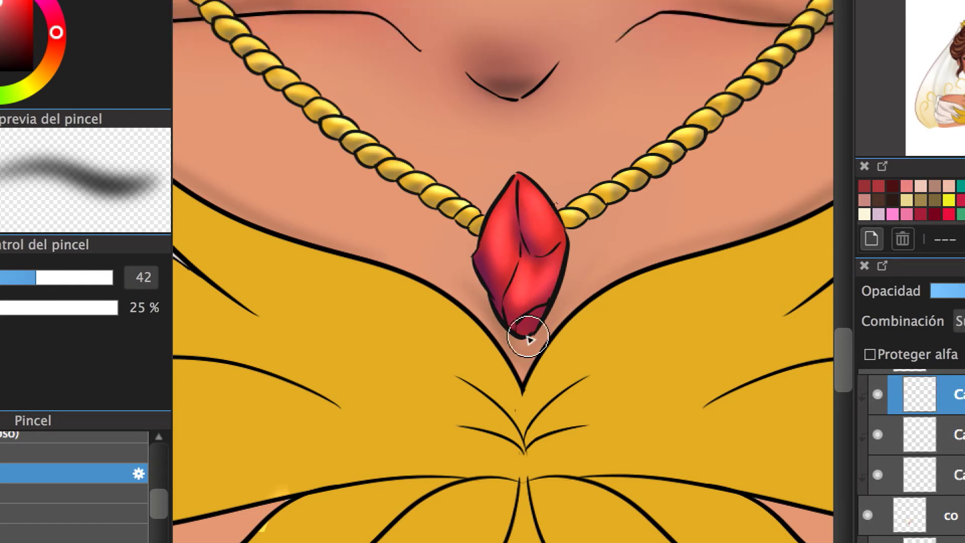
- Paint bright yellow highlight bands across the gold winged neckline on its upper clipped layer with the size 79 soft brush
scroll(553, 291, "down", 10)
scroll(898, 423, "down", 2)
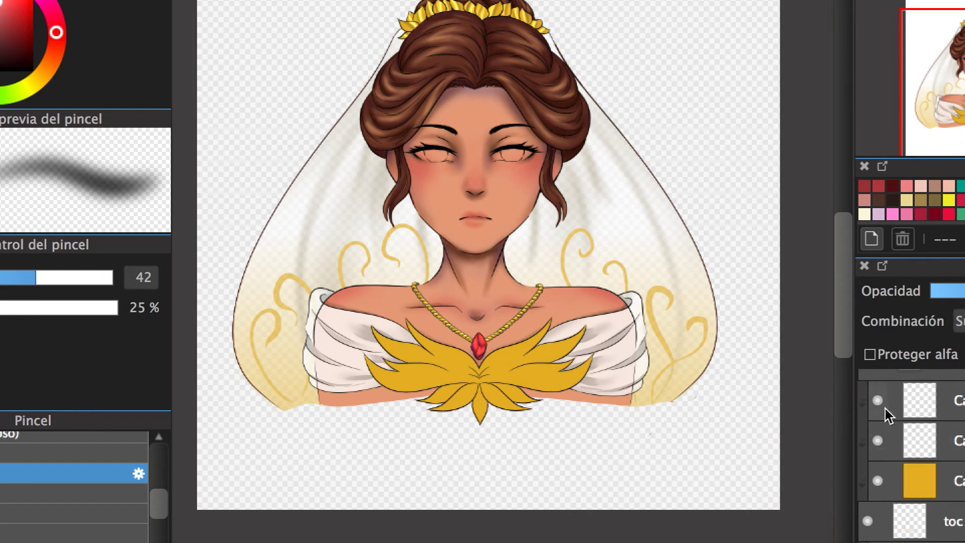
left_click(930, 400)
scroll(657, 262, "up", 6)
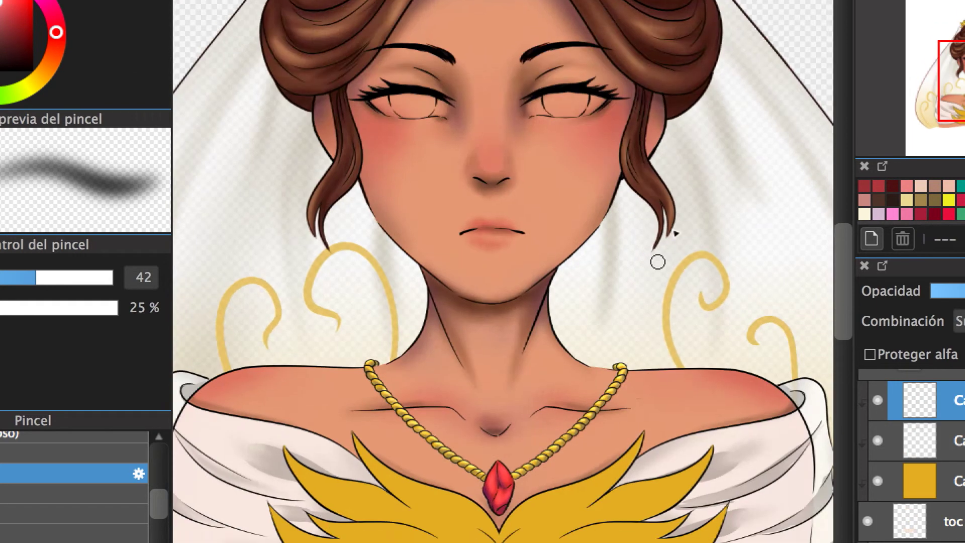
scroll(657, 262, "down", 5)
left_click(432, 322, "alt")
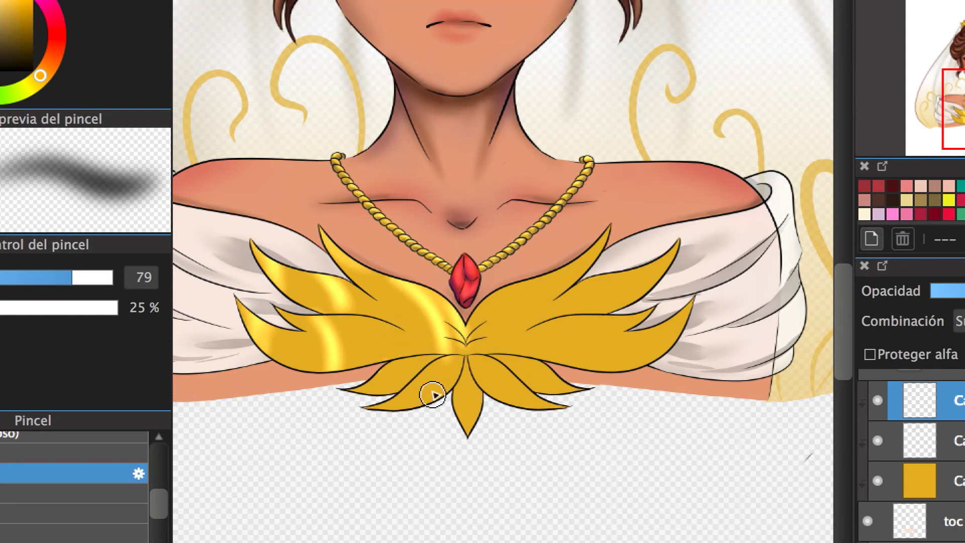
left_click_drag(500, 349, 517, 284)
left_click_drag(551, 341, 558, 274)
mouse_move(596, 309)
left_mouse_down()
mouse_move(583, 274)
mouse_move(615, 304)
left_mouse_up()
left_click_drag(666, 329, 653, 367)
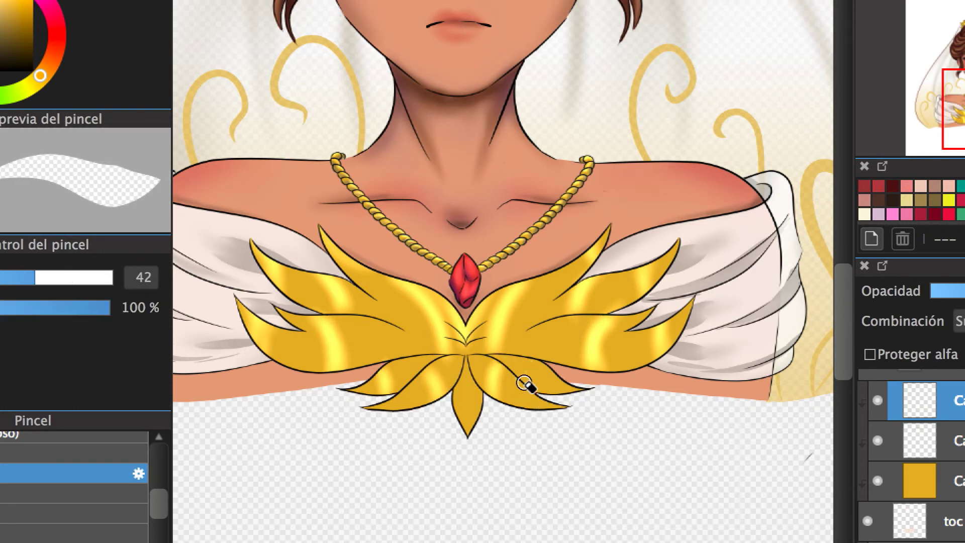
- Paint dark bands beside the highlights on both gold wings on the clipped layer below, using the size 79 soft brush
key("alt+bracketleft")
scroll(506, 355, "up", 10)
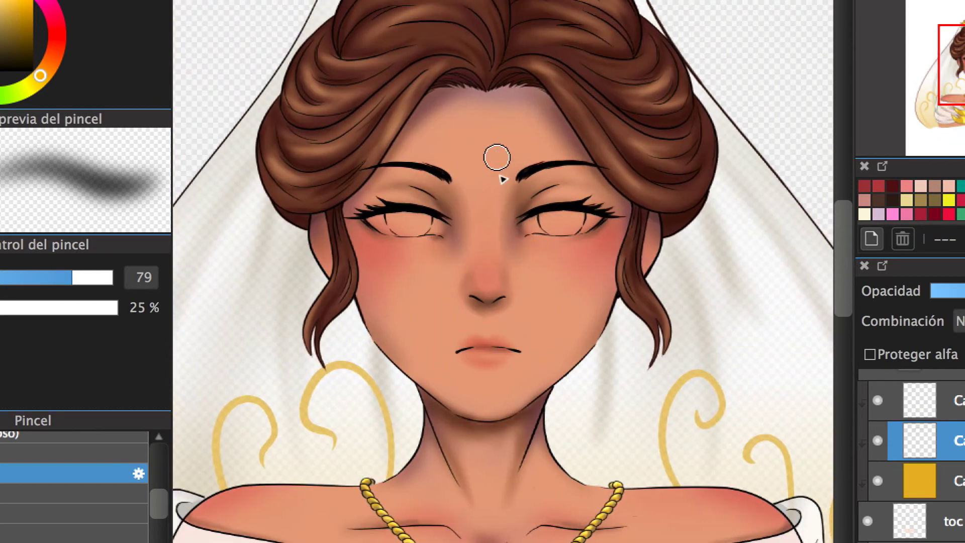
scroll(489, 198, "down", 12)
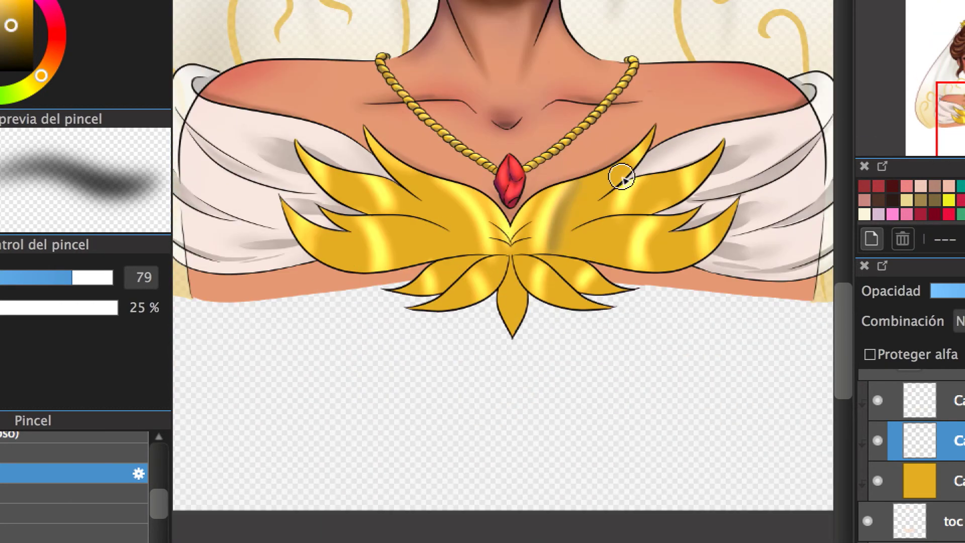
scroll(571, 68, "up", 8)
scroll(551, 207, "down", 7)
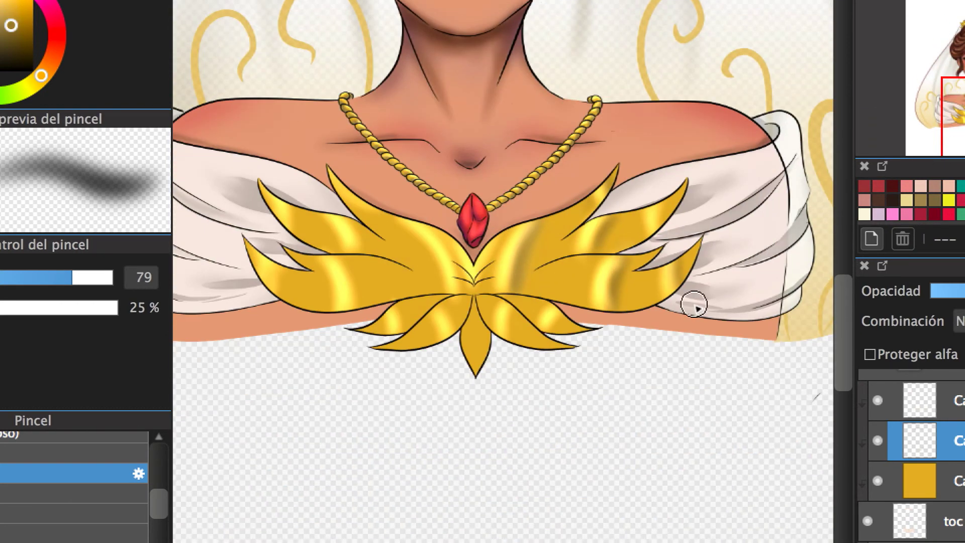
scroll(694, 305, "up", 1)
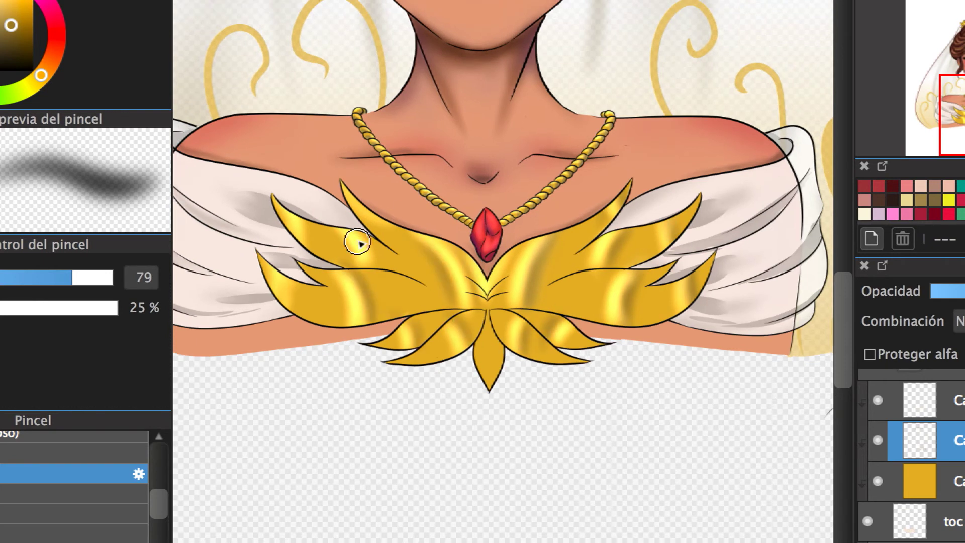
- Return to the neckline's highlight layer and add bright highlights to the central gold feather
left_click(941, 402)
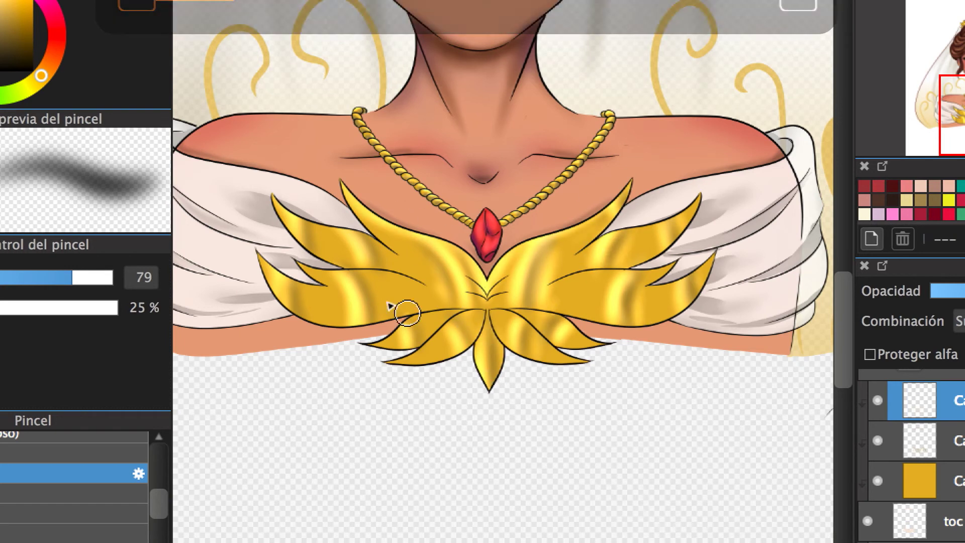
scroll(801, 90, "down", 5)
scroll(950, 523, "down", 2)
scroll(949, 502, "down", 2)
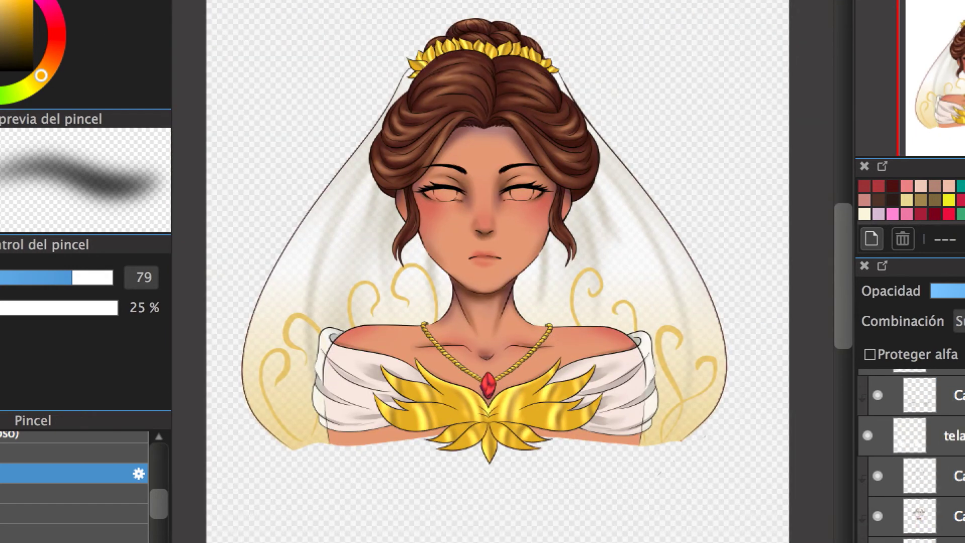
- Paint the insides of both eyes pale pink on a layer above the skin, softening the inner corners at size 49
left_click(950, 467)
left_click(950, 508)
scroll(644, 273, "up", 5)
scroll(644, 272, "up", 3)
left_click(363, 311, "alt")
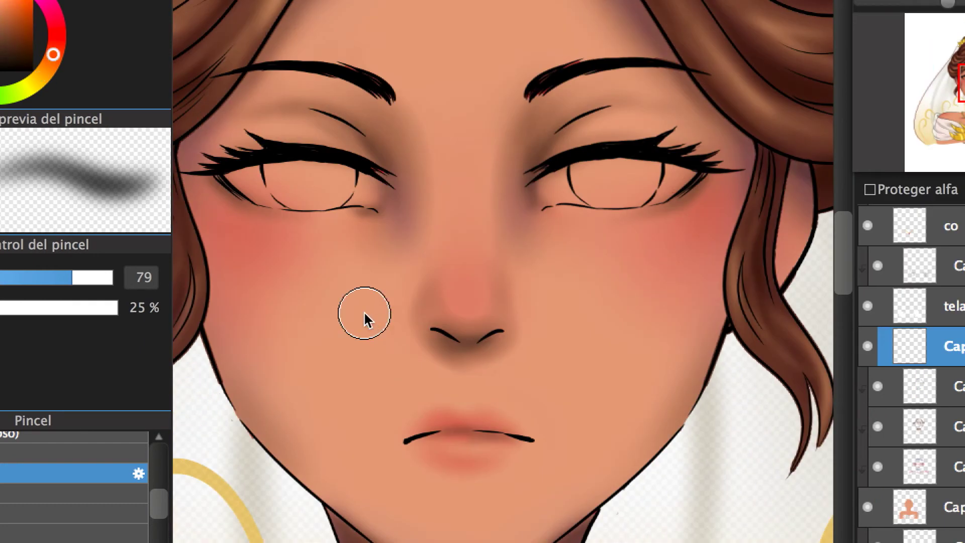
left_click(123, 463)
mouse_move(560, 174)
left_mouse_down()
mouse_move(663, 188)
mouse_move(630, 197)
left_mouse_up()
scroll(626, 196, "left", 2)
left_click_drag(261, 191, 417, 191)
key("Down")
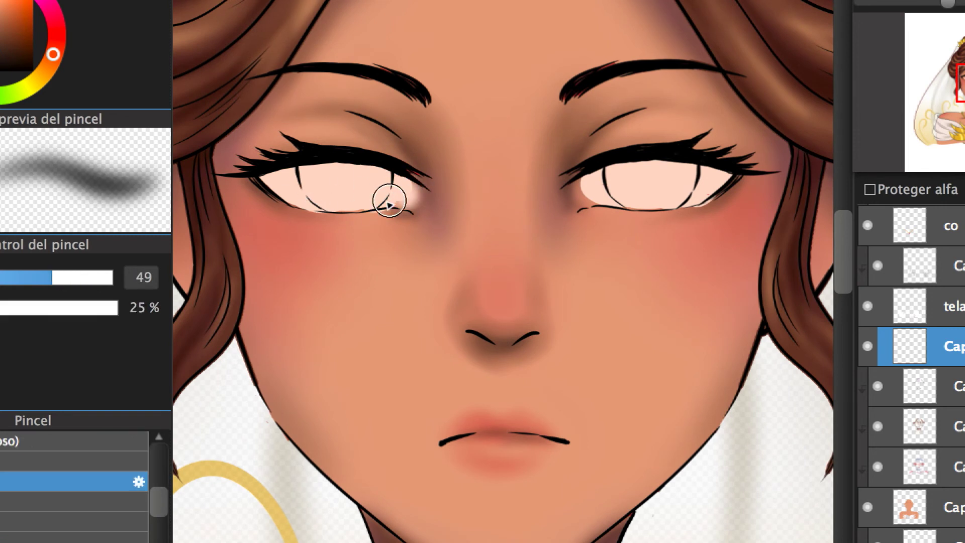
- Fill the remaining gaps at the eye corners and erase the pale paint spilling past the lower lash lines
scroll(581, 187, "up", 3)
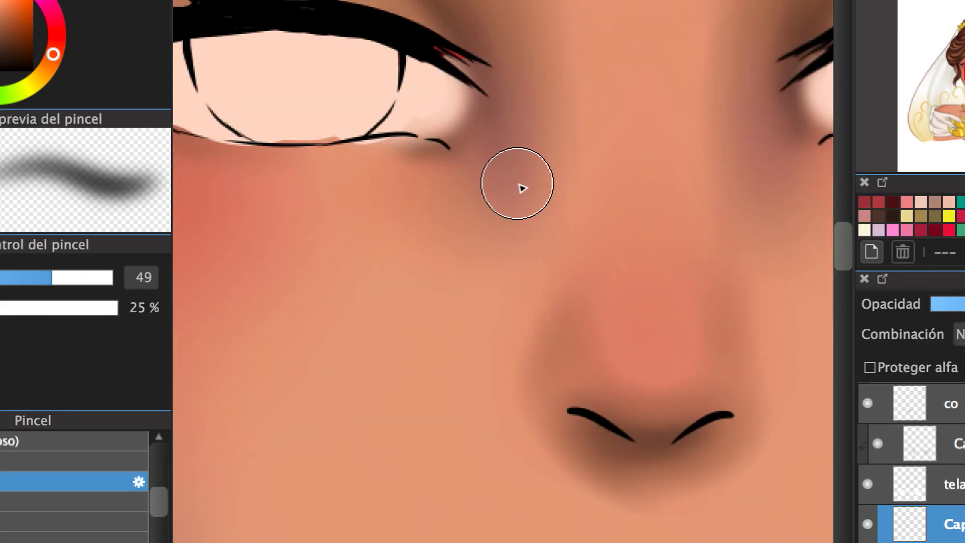
scroll(652, 103, "up", 3)
key("Up")
scroll(538, 119, "down", 3)
scroll(668, 282, "up", 2)
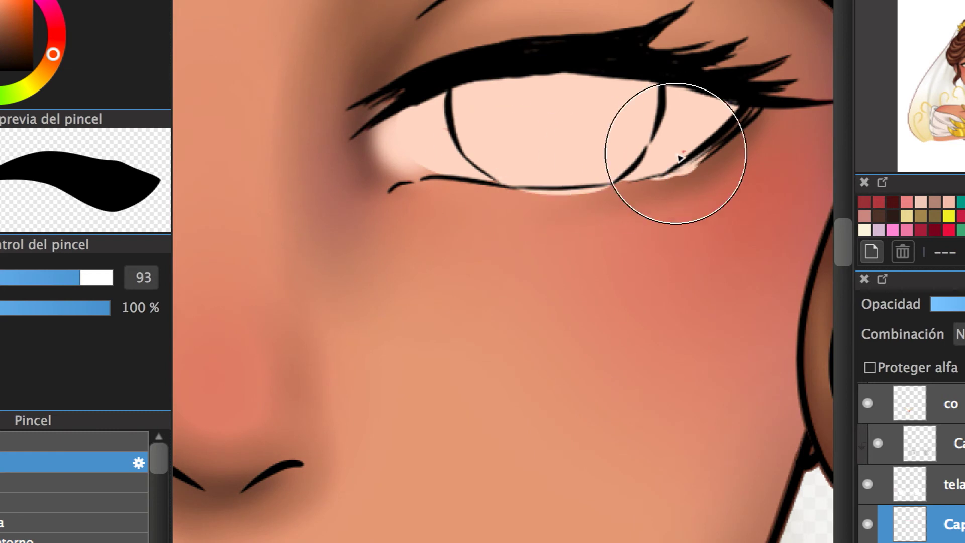
key("e")
scroll(676, 168, "down", 2)
scroll(531, 238, "left", 5)
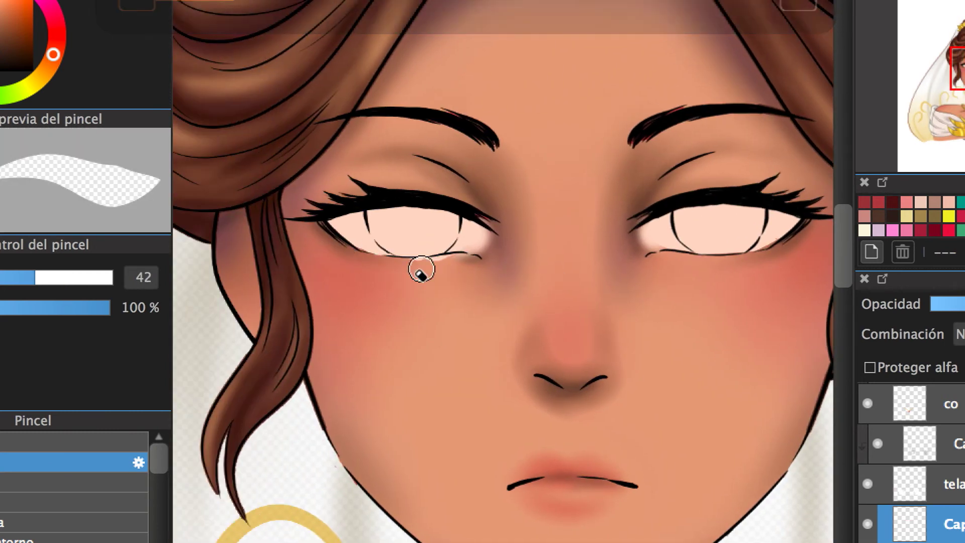
scroll(558, 325, "down", 5)
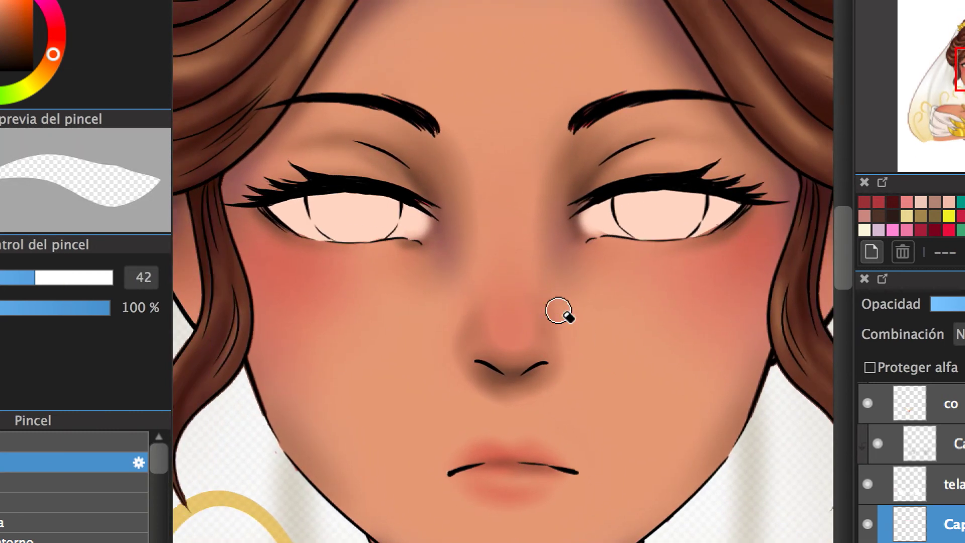
- Fill the iris on the picture's right side with bright green using the hard brush at size 37
scroll(503, 226, "up", 3)
scroll(463, 222, "up", 3)
scroll(566, 123, "right", 3)
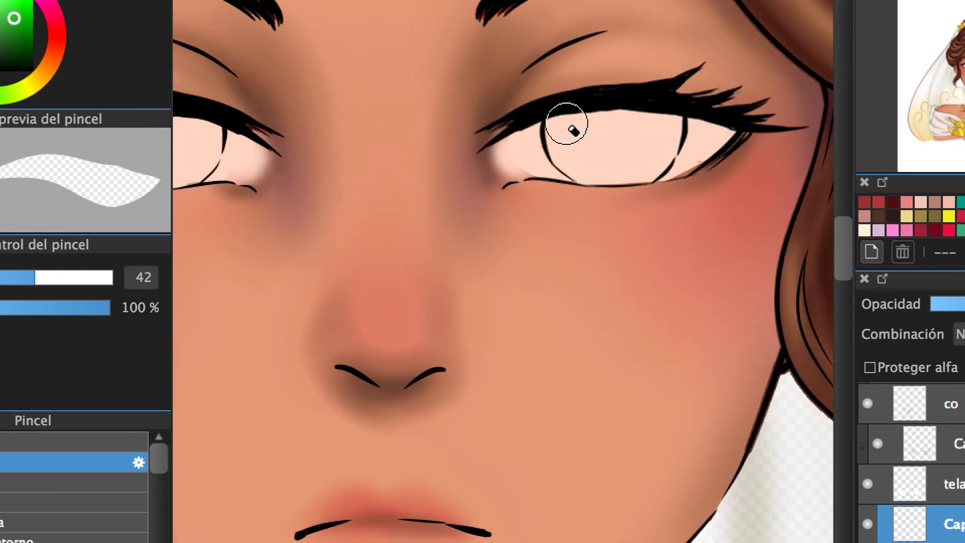
key("b")
left_click_drag(586, 167, 599, 181)
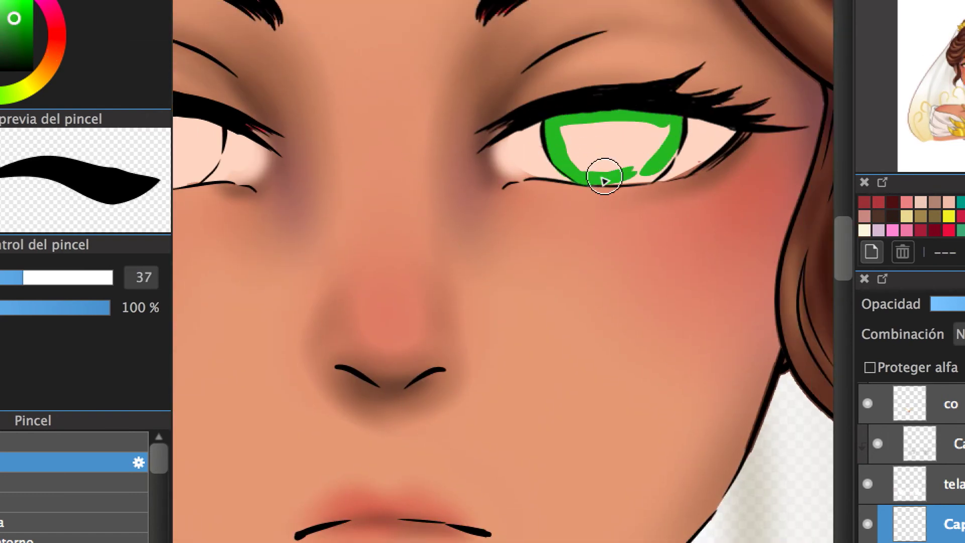
left_click_drag(672, 131, 680, 125)
- Fill the iris on the picture's left side with the same green and clean up its edge
scroll(653, 226, "left", 5)
left_click_drag(327, 170, 330, 199)
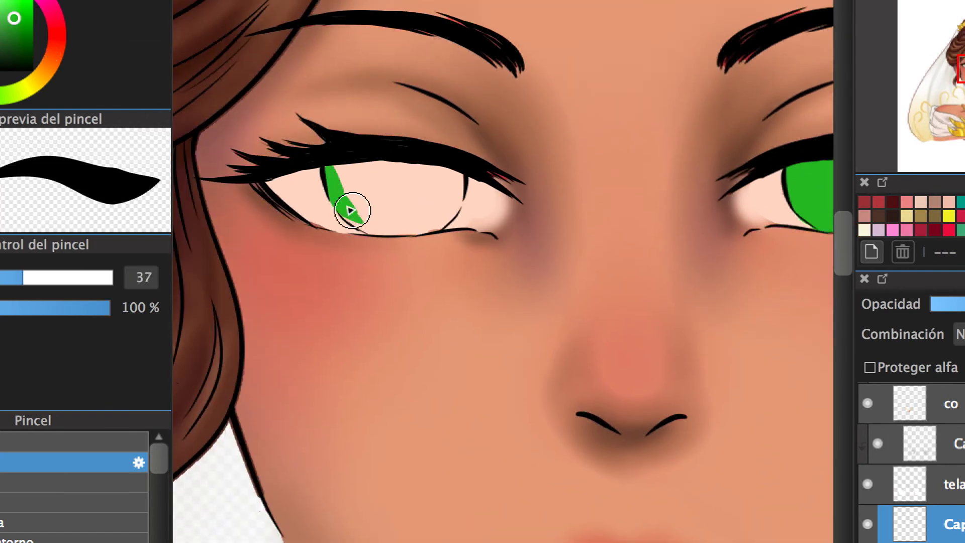
left_click_drag(346, 167, 450, 217)
left_click(867, 469)
key("e")
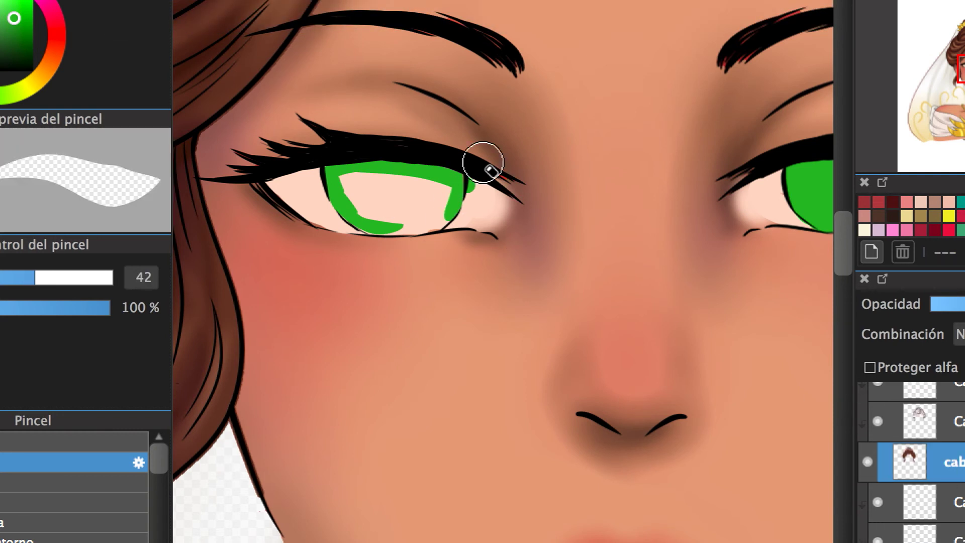
key("e")
left_click_drag(358, 220, 334, 190)
scroll(491, 180, "down", 5)
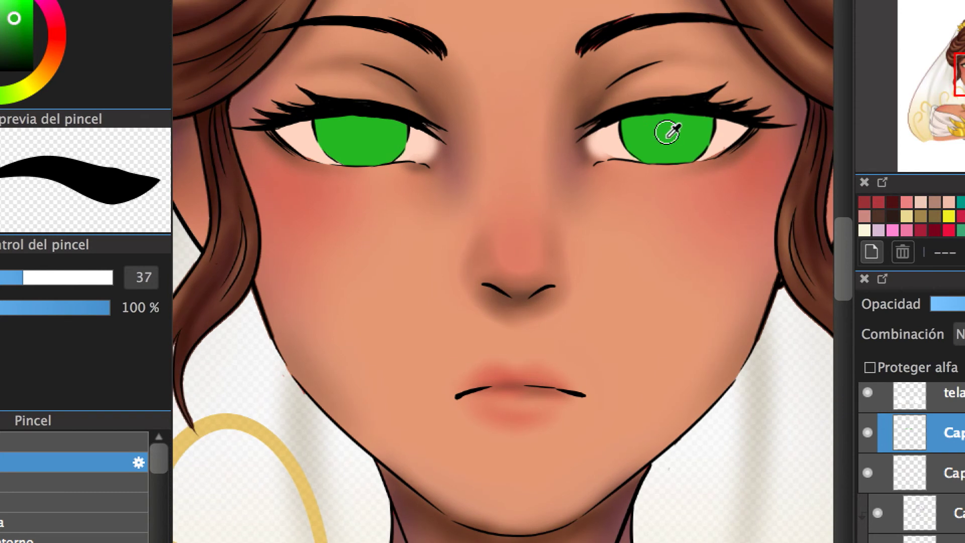
- Rename the iris layer as 'p' and change both irises to a darker green
scroll(452, 201, "right", 2)
double_click(910, 433)
type("p")
key("Return")
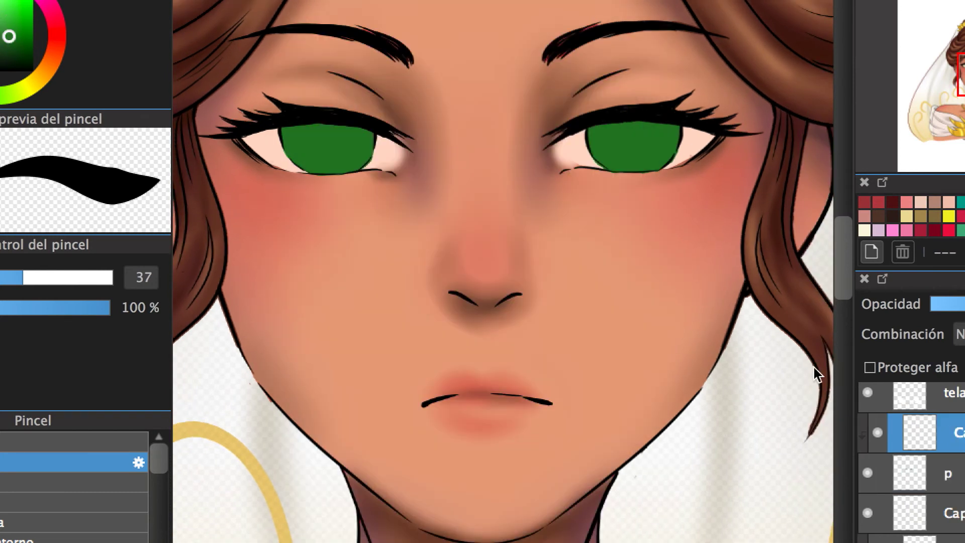
- Shade the tops of both irises and their pupils dark green on a clipped layer, reducing the soft brush to size 42
scroll(813, 372, "left", 2)
scroll(164, 472, "down", 2)
left_click(75, 511)
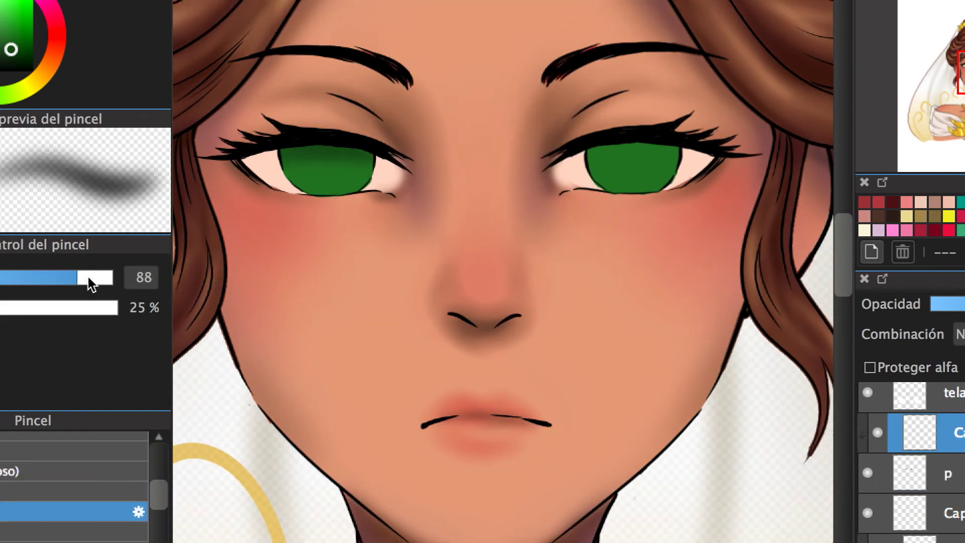
left_click_drag(77, 277, 34, 278)
scroll(523, 176, "up", 2)
scroll(522, 176, "left", 2)
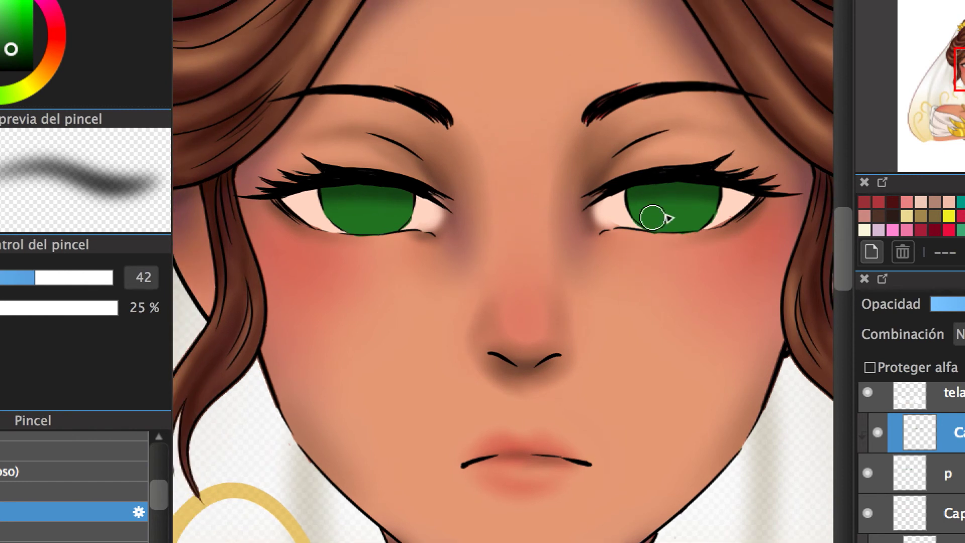
left_click(4, 56)
- Protect the eye-white layer's alpha and softly shade the eye whites beneath the lashes with the size 47 brush
left_click(49, 277)
left_click(760, 217, "ctrl")
left_click(276, 211, "alt")
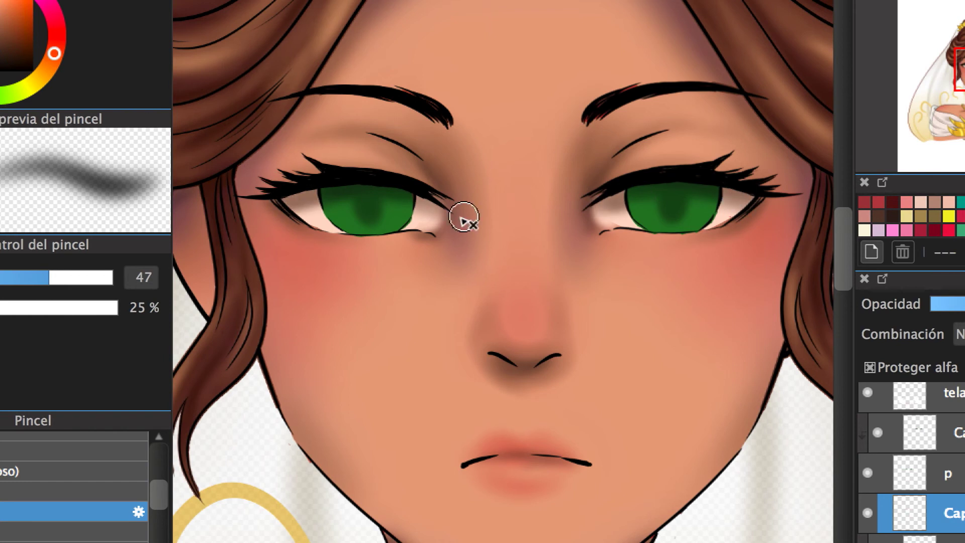
- Deepen the dark green shading over the upper irises on their clipped layer, enlarging the soft brush to size 133
left_click(903, 450)
left_click(383, 208, "alt")
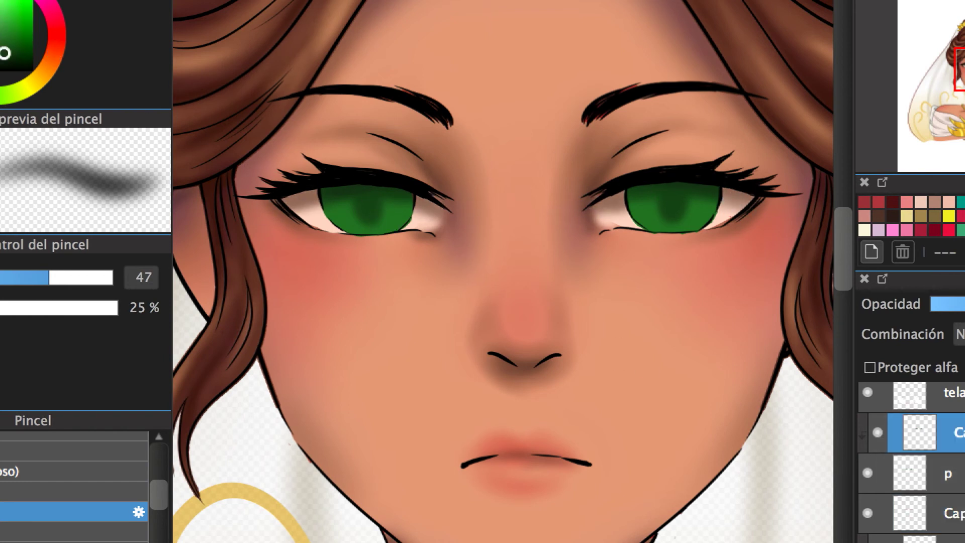
left_click(357, 200, "alt")
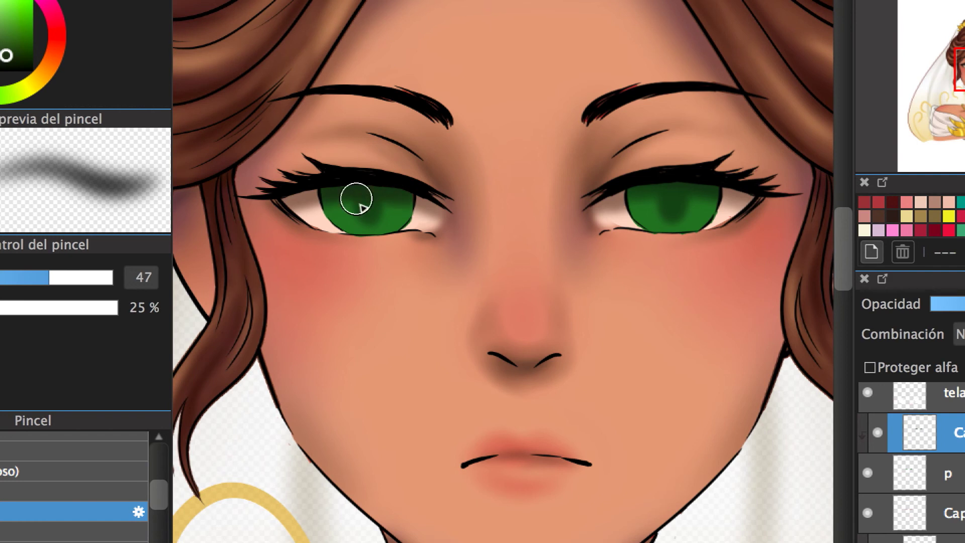
key("bracketright")
key("bracketright")
key("bracketright")
key("bracketright")
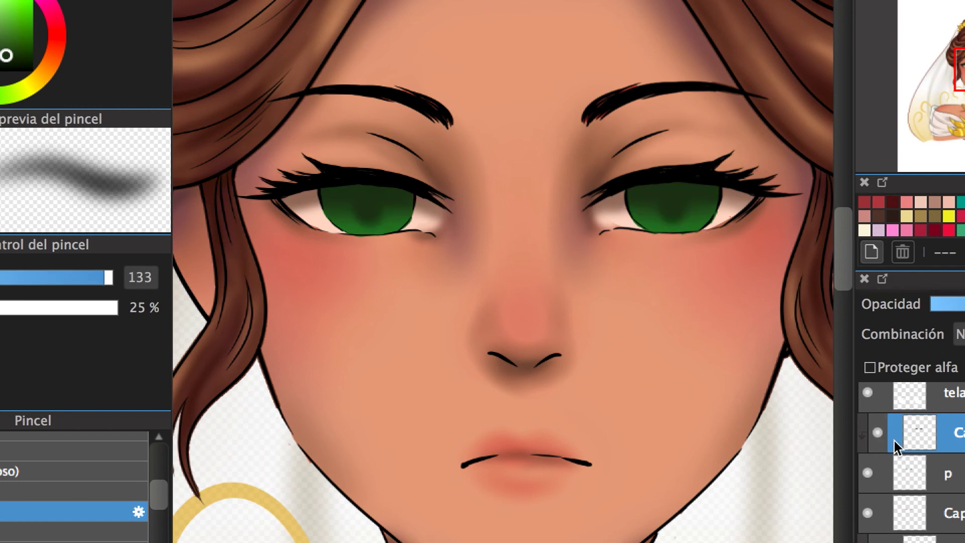
- Add a clipped layer with a changed blend mode and paint bright green glows along the lower irises at size 24
key("ctrl+shift+n")
left_click_drag(17, 279, 7, 279)
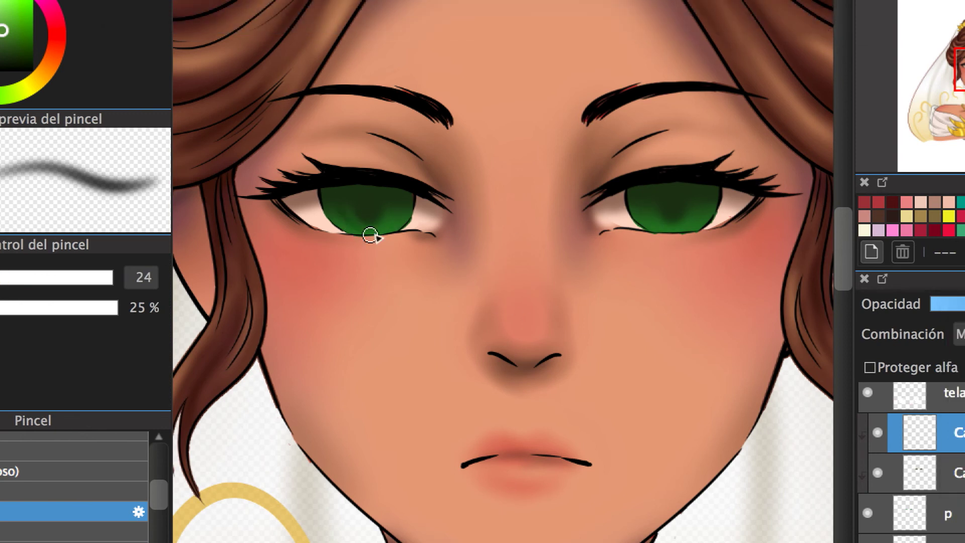
left_click_drag(340, 214, 371, 232)
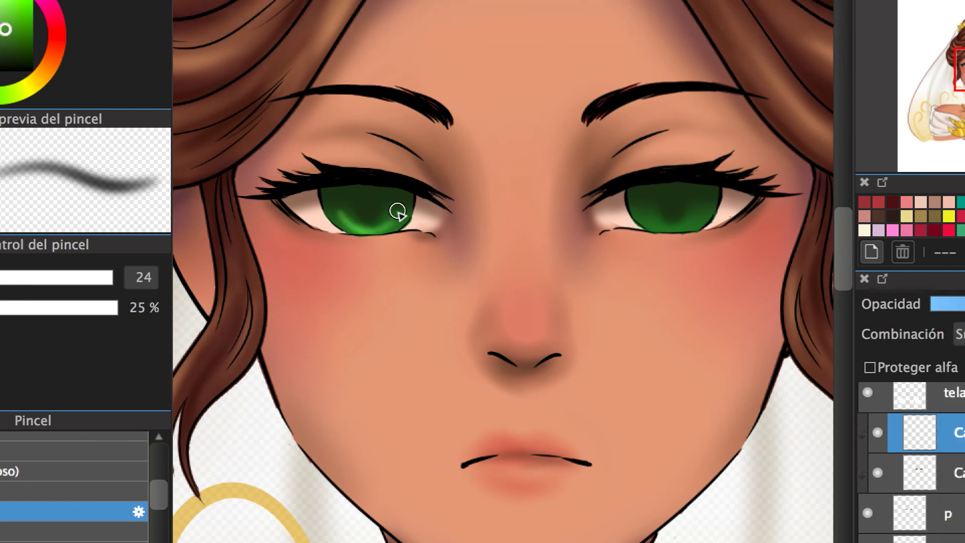
scroll(669, 272, "up", 3)
- Darken both pupils on the iris shading layer at brush size 39, and deepen the upper irises at size 106
left_click(919, 473)
left_click_drag(6, 276, 28, 277)
left_click_drag(674, 148, 637, 173)
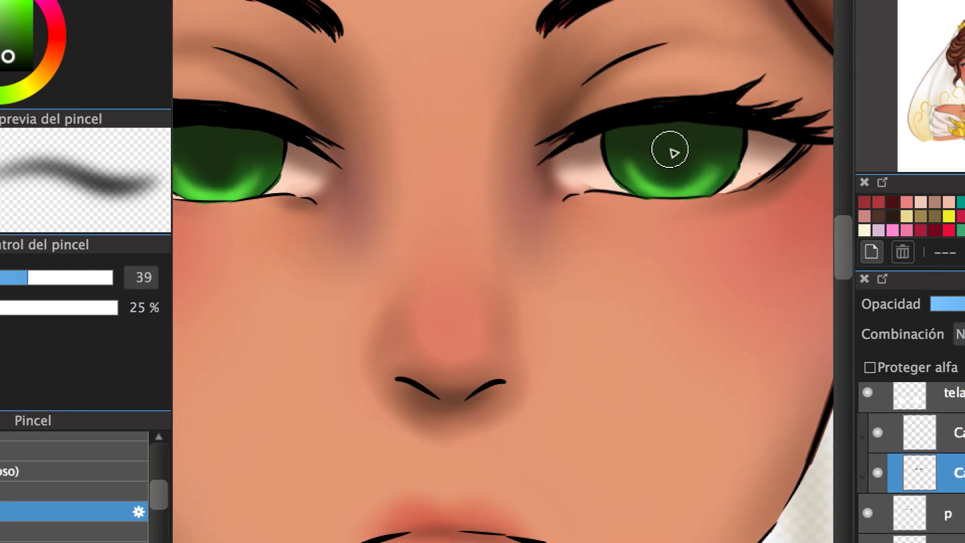
scroll(334, 215, "down", 1)
key("bracketright")
key("bracketright")
key("bracketright")
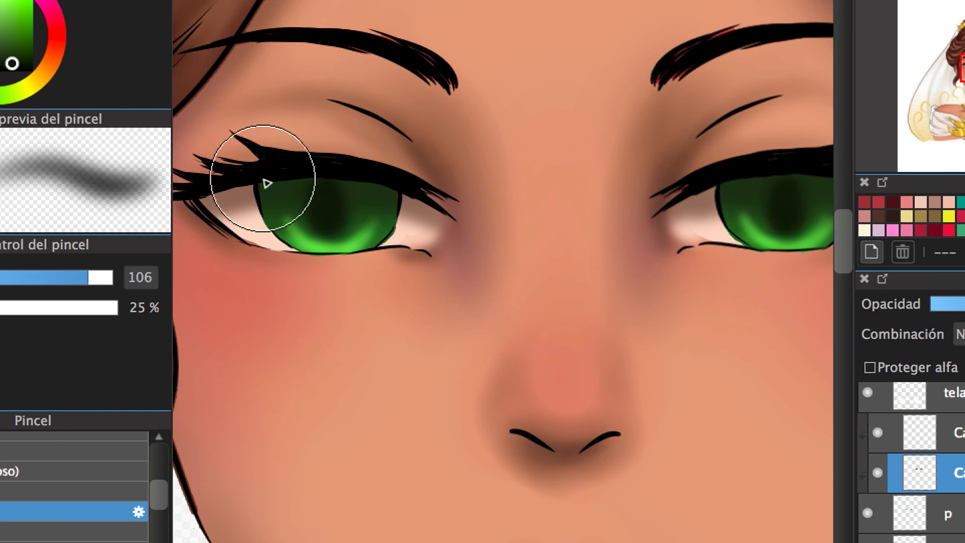
- Paint soft white reflections over one edge of both irises on a layer above the folder, using a size 18 brush
scroll(681, 171, "up", 1)
scroll(681, 170, "down", 5)
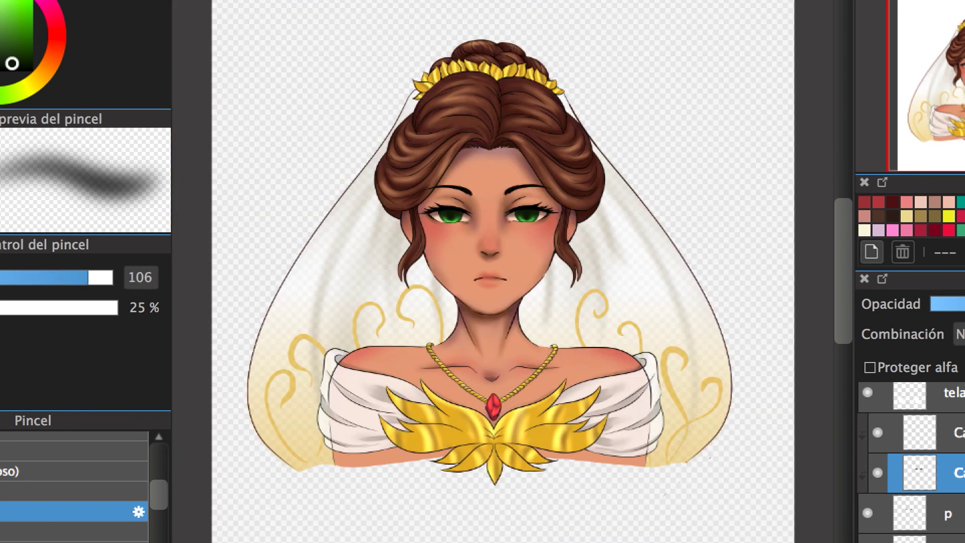
scroll(493, 240, "up", 5)
scroll(626, 153, "down", 1)
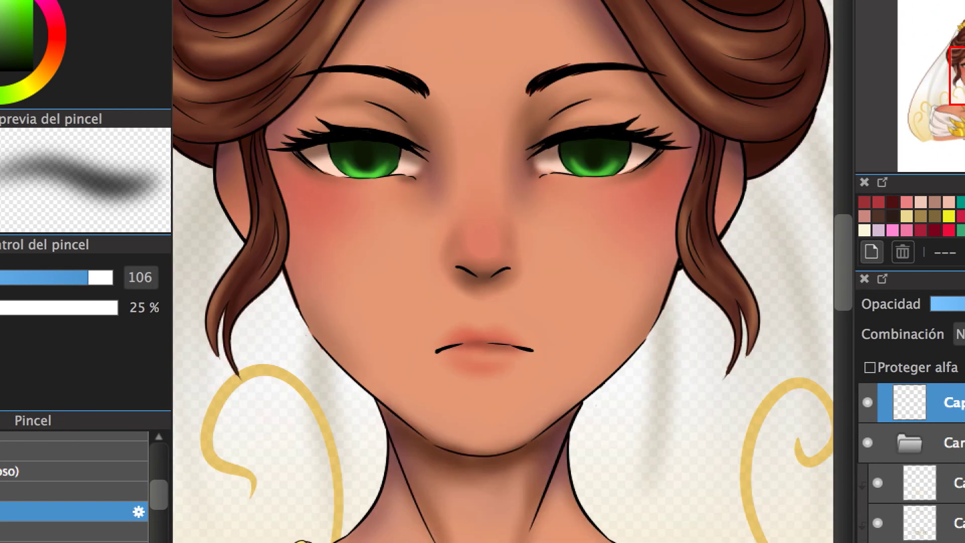
key("bracketleft")
key("bracketleft")
key("bracketleft")
scroll(627, 154, "up", 2)
key("bracketleft")
key("bracketleft")
left_click(743, 61)
left_click_drag(743, 60, 812, 66)
left_click(338, 65)
left_click(349, 69)
- Add small white glint dots inside both irises and thin reflections across their opposite edges
scroll(160, 495, "up", 1)
scroll(162, 497, "down", 1)
key("e")
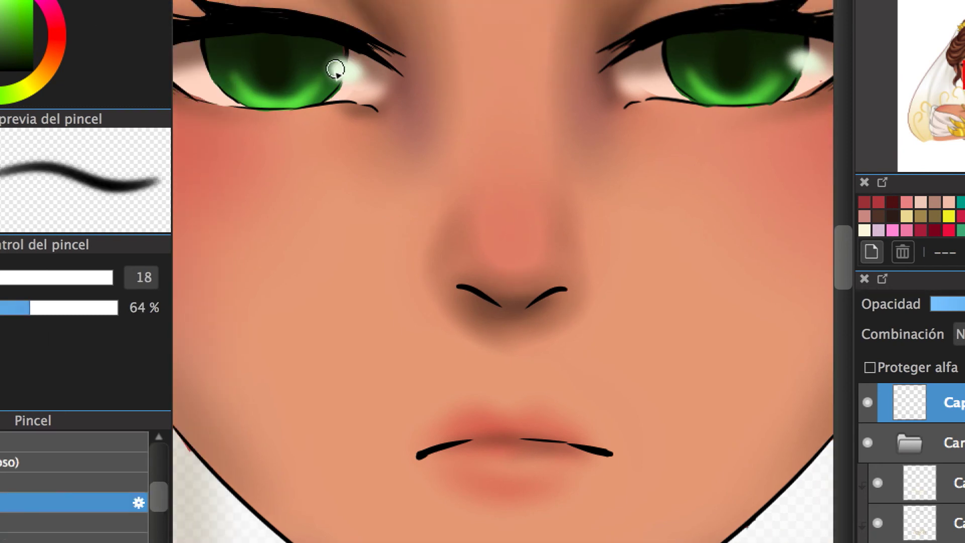
scroll(629, 81, "down", 5)
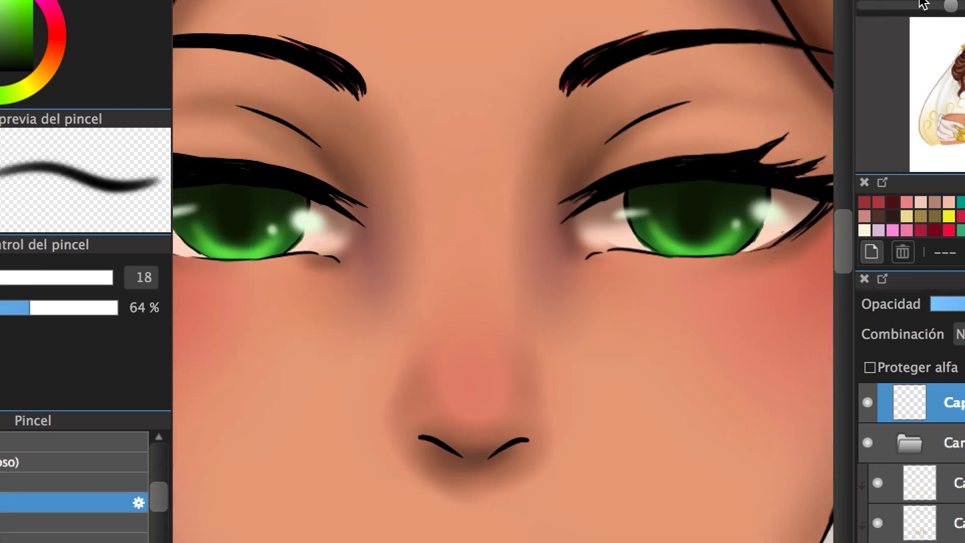